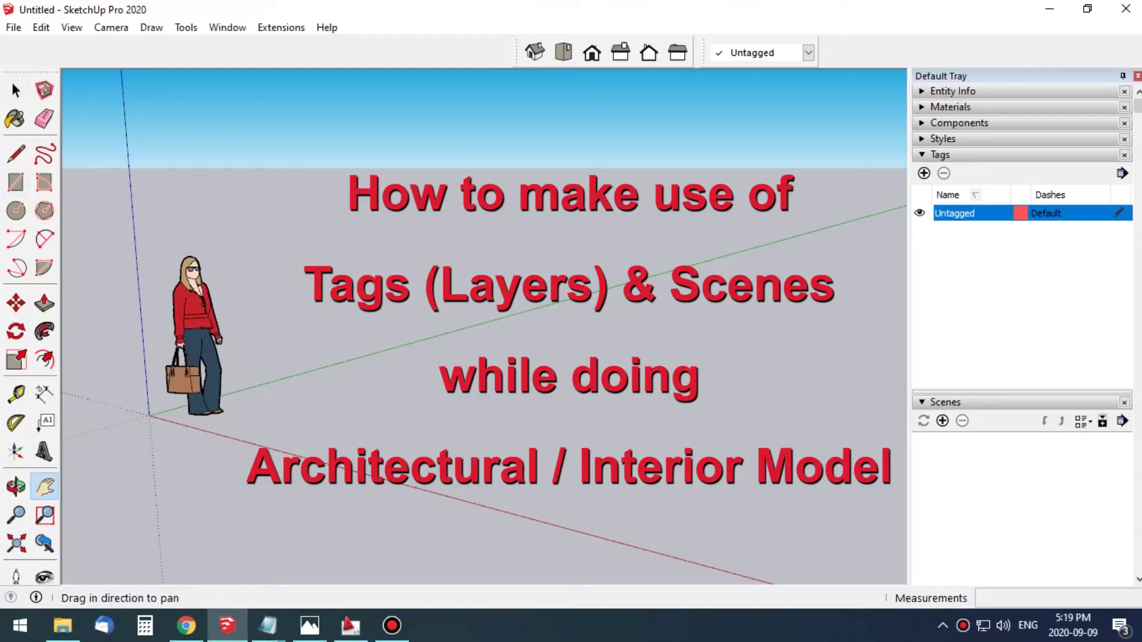
- Import plan.dwg from the Desktop with matching units, bringing in 19 layers and 572 lines
{"action": "left_click", "coordinate": [13, 28]}
{"action": "left_click", "coordinate": [33, 304]}
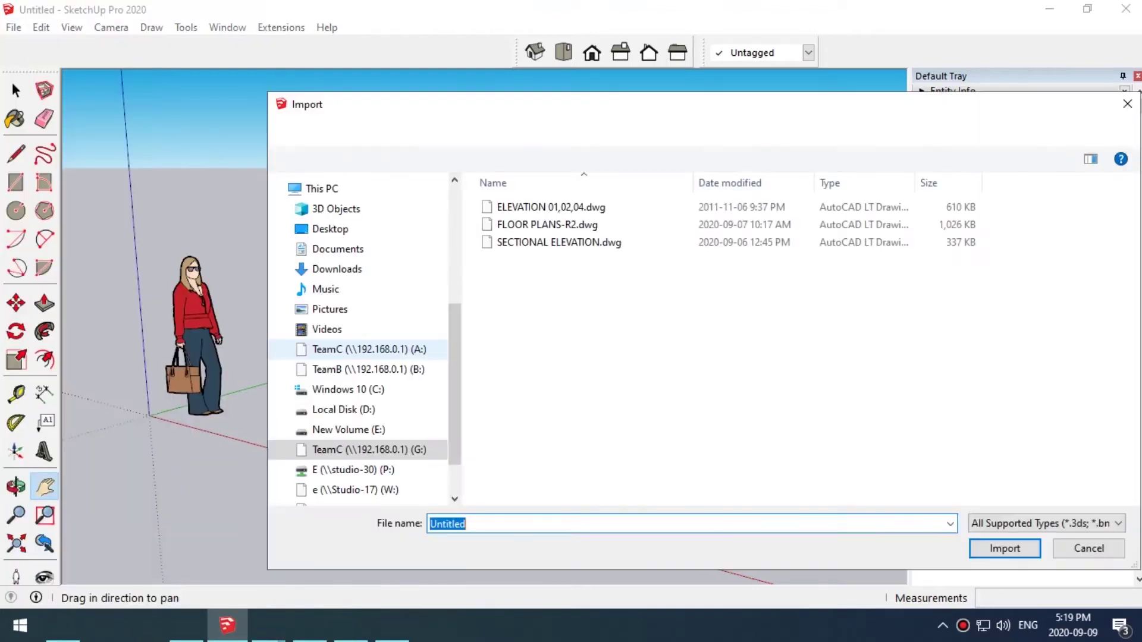
{"action": "left_click", "coordinate": [330, 229]}
{"action": "left_click", "coordinate": [1085, 226]}
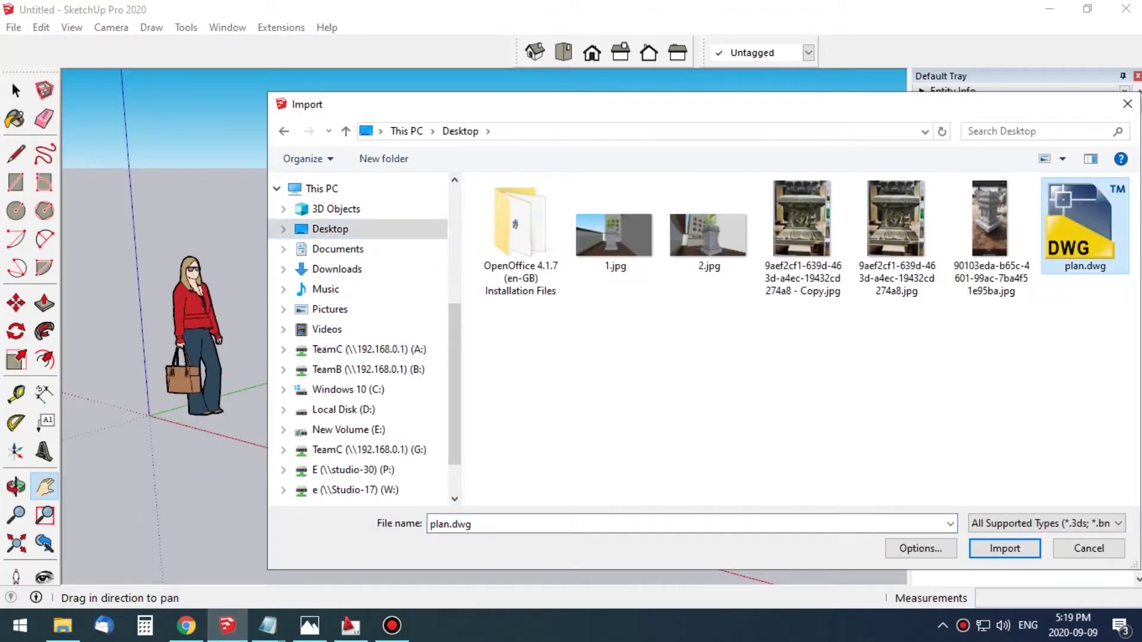
{"action": "left_click", "coordinate": [920, 548]}
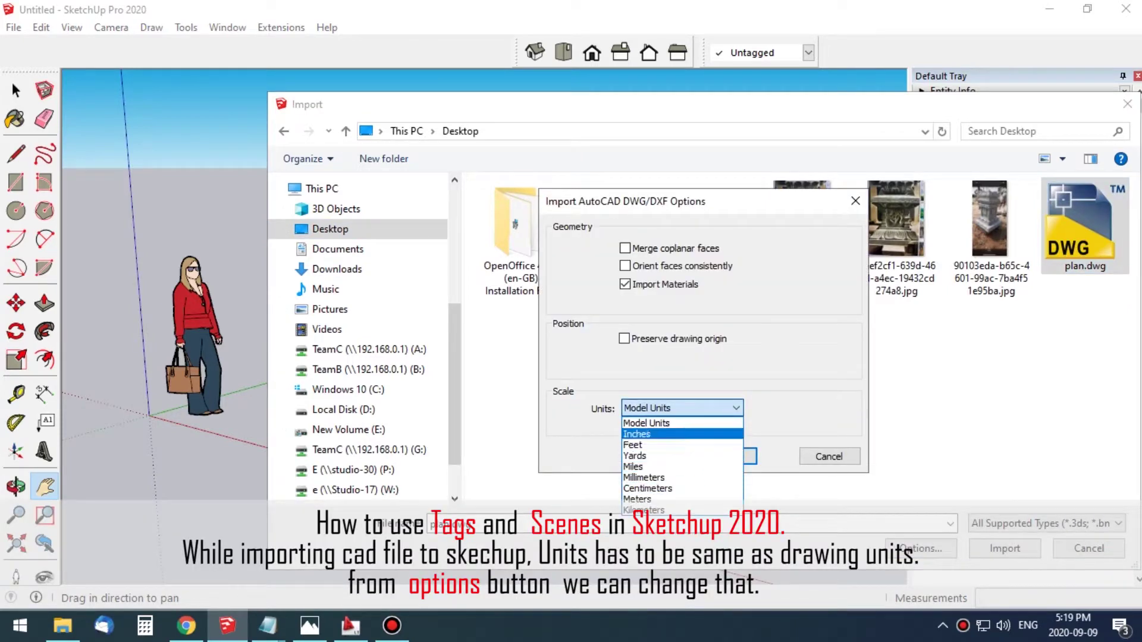
{"action": "key", "text": "Return"}
{"action": "key", "text": "Return"}
{"action": "key", "text": "Return"}
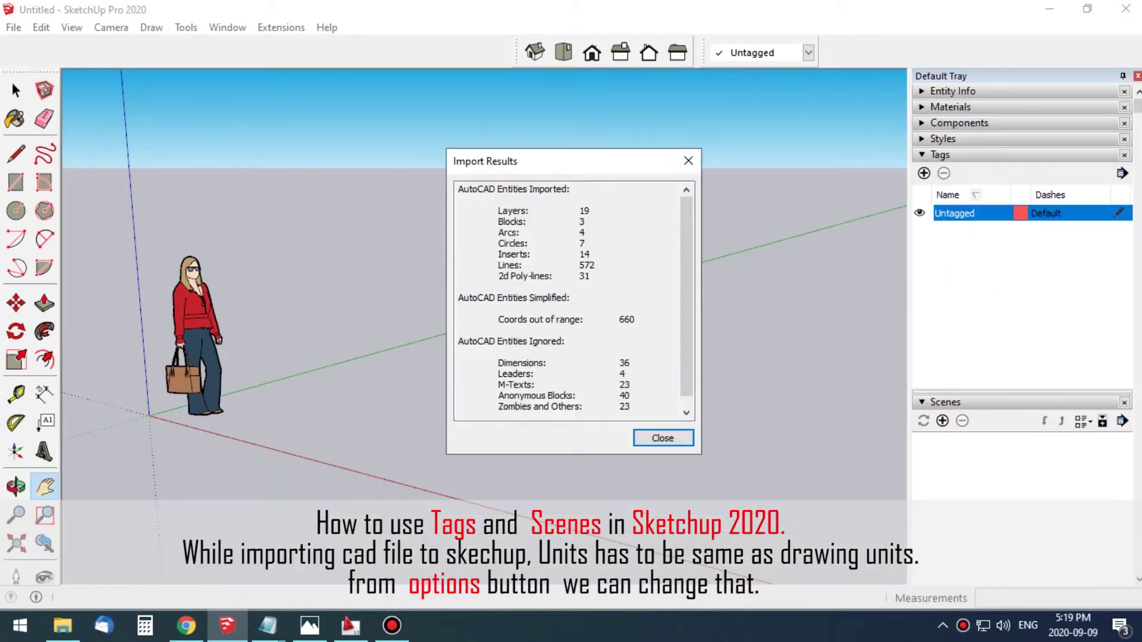
{"action": "key", "text": "Return"}
- Move the imported floor plan so its corner snaps to the axis origin
{"action": "middle_click_drag", "start_coordinate": [476, 297], "coordinate": [475, 238]}
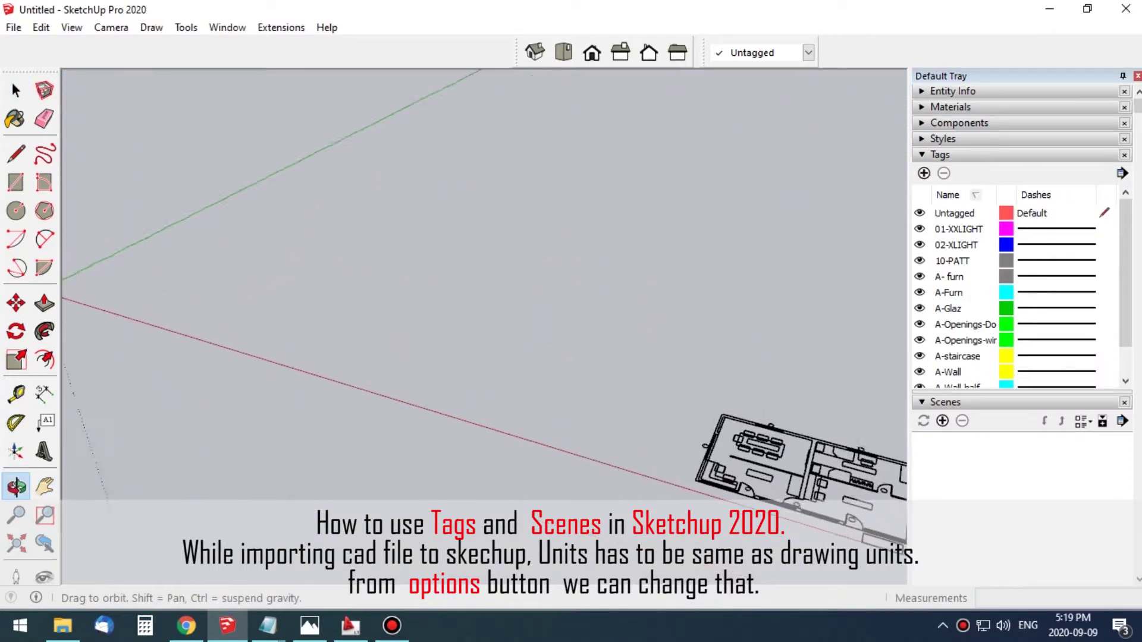
{"action": "mouse_move", "coordinate": [238, 268]}
{"action": "middle_mouse_down"}
{"action": "mouse_move", "coordinate": [166, 276]}
{"action": "mouse_move", "coordinate": [143, 338]}
{"action": "middle_mouse_up"}
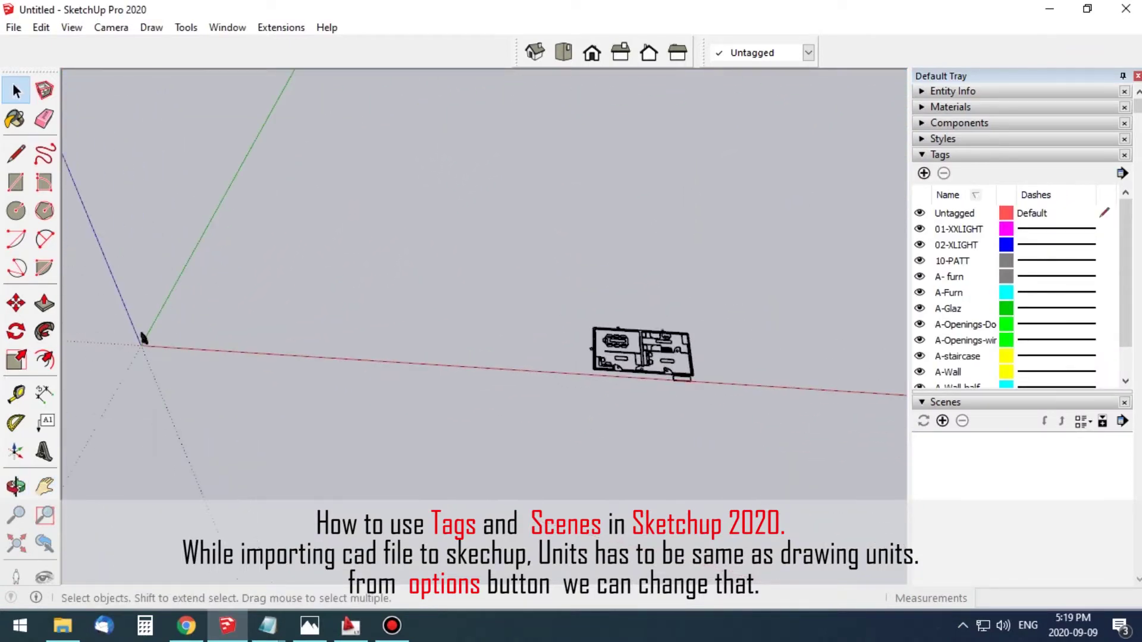
{"action": "left_click", "coordinate": [142, 338]}
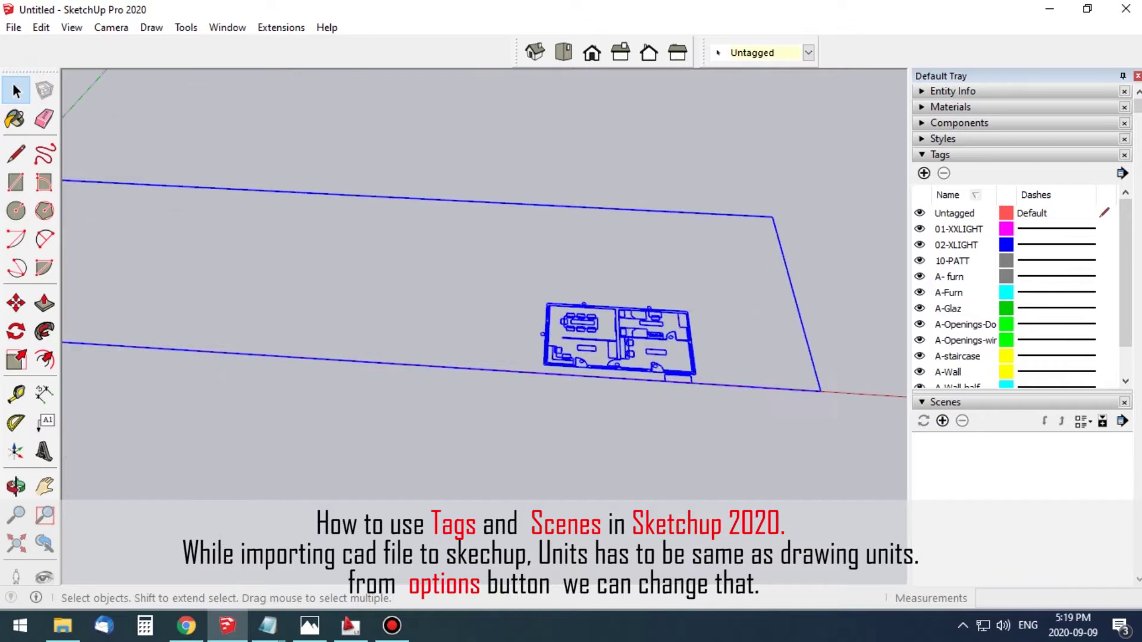
{"action": "scroll", "coordinate": [535, 324], "scroll_direction": "up", "scroll_amount": 3}
{"action": "scroll", "coordinate": [535, 324], "scroll_direction": "down", "scroll_amount": 3}
{"action": "middle_click_drag", "start_coordinate": [536, 324], "coordinate": [137, 308]}
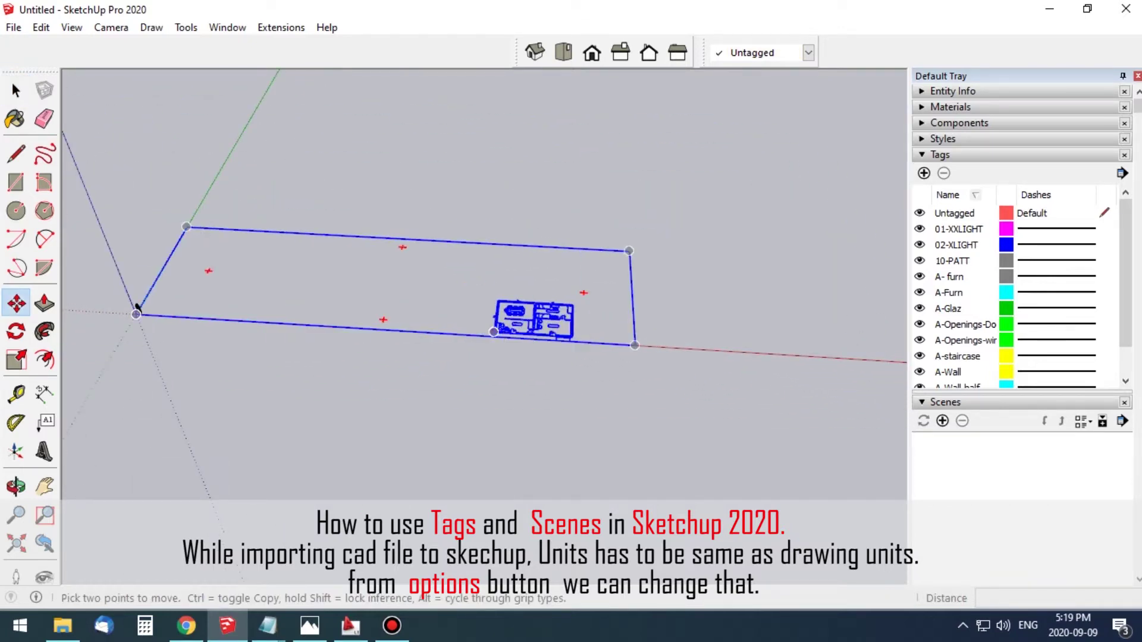
{"action": "left_click", "coordinate": [137, 309]}
{"action": "scroll", "coordinate": [382, 347], "scroll_direction": "up", "scroll_amount": 2}
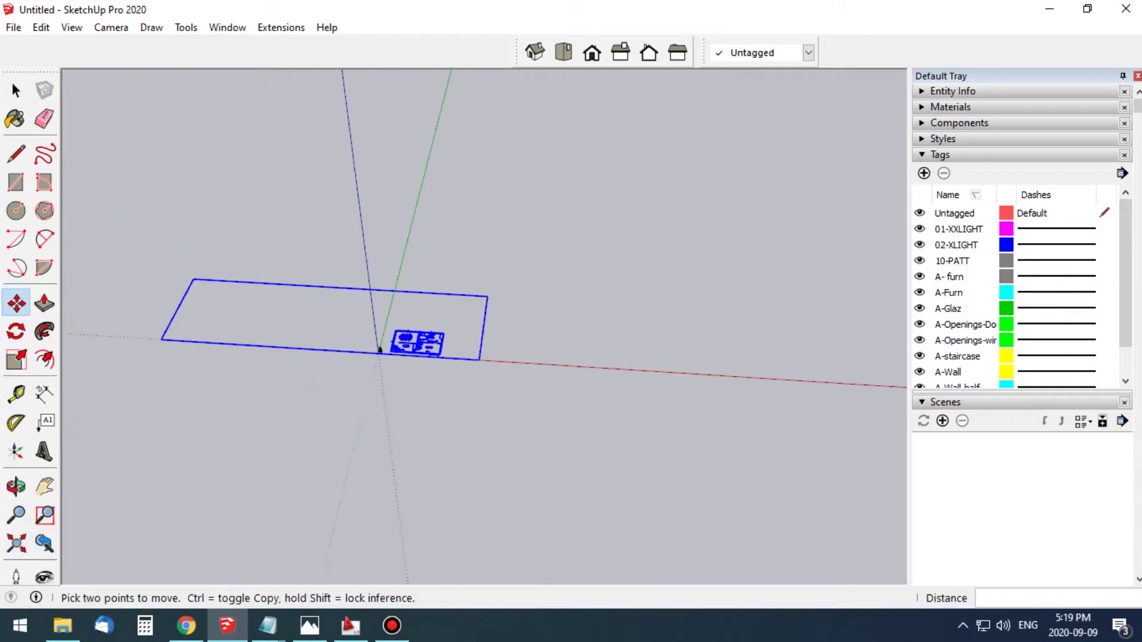
{"action": "scroll", "coordinate": [364, 387], "scroll_direction": "up", "scroll_amount": 3}
{"action": "key", "text": "space"}
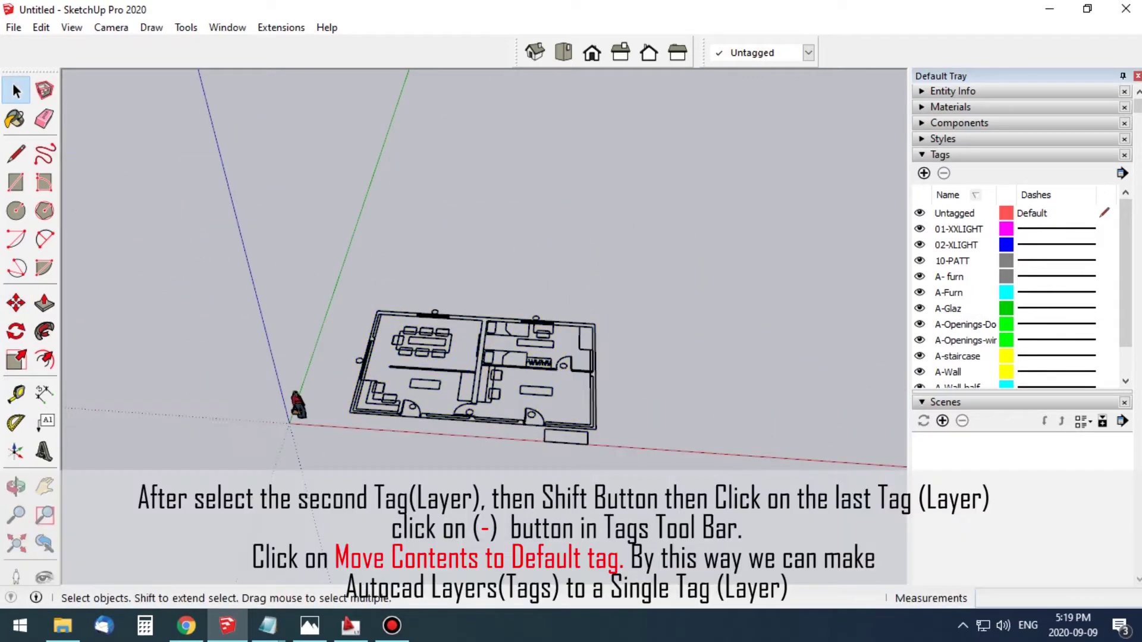
- Inspect the moved plan and select the imported tags from 02-XLIGHT to wooden latice
{"action": "scroll", "coordinate": [500, 356], "scroll_direction": "up", "scroll_amount": 2}
{"action": "scroll", "coordinate": [499, 357], "scroll_direction": "up", "scroll_amount": 2}
{"action": "scroll", "coordinate": [499, 357], "scroll_direction": "up", "scroll_amount": 2}
{"action": "middle_click_drag", "start_coordinate": [452, 333], "coordinate": [475, 321]}
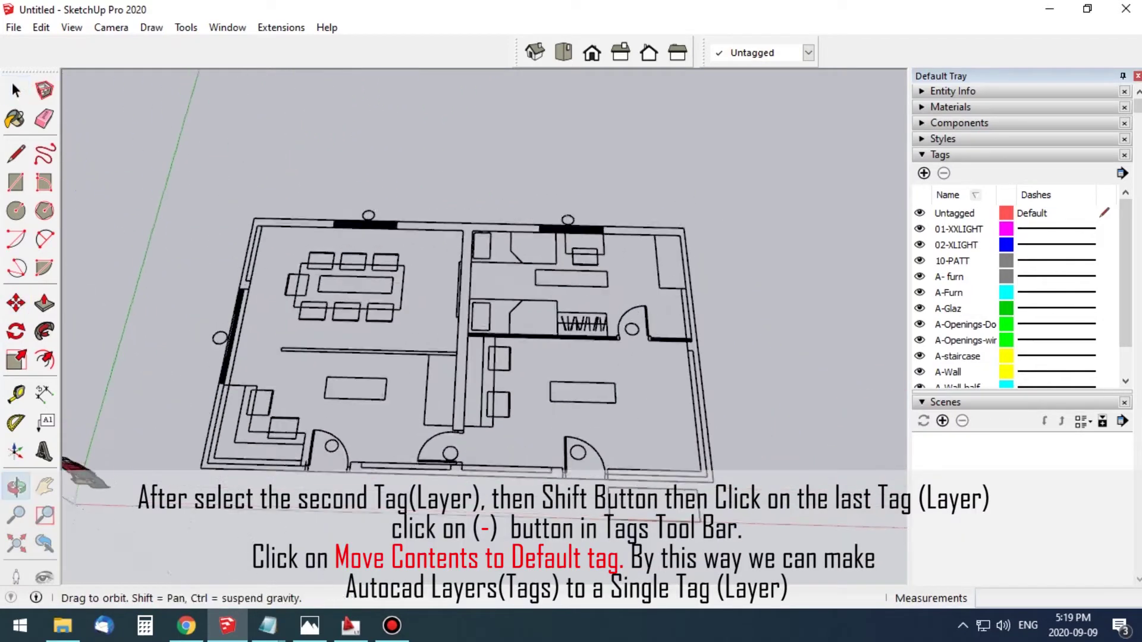
{"action": "scroll", "coordinate": [464, 333], "scroll_direction": "down", "scroll_amount": 3}
{"action": "scroll", "coordinate": [464, 333], "scroll_direction": "up", "scroll_amount": 3}
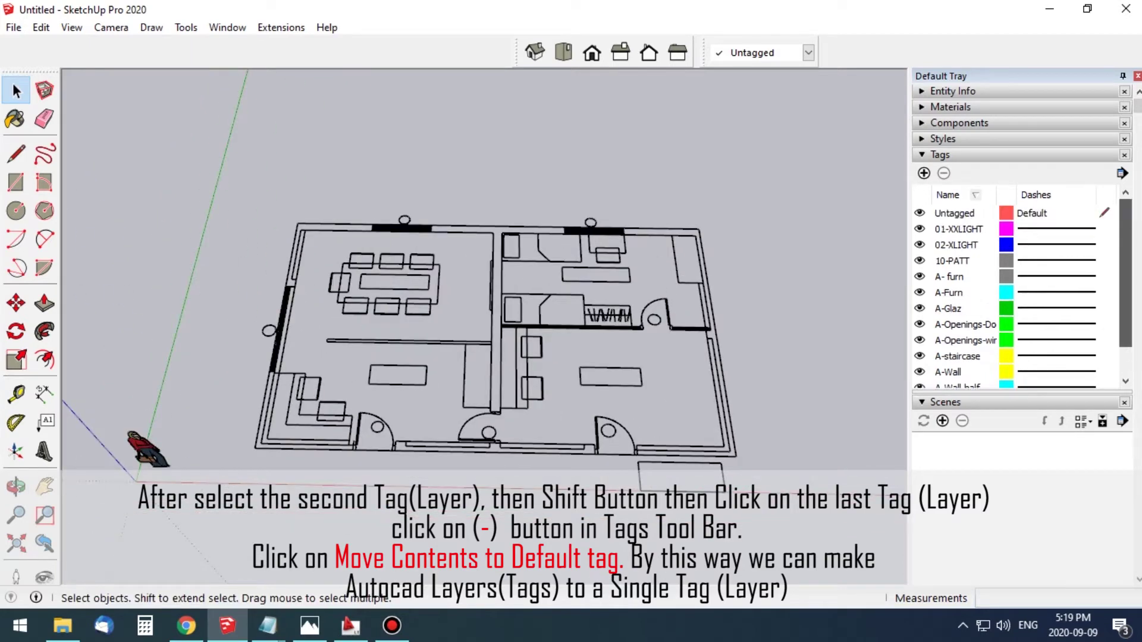
{"action": "scroll", "coordinate": [1011, 298], "scroll_direction": "down", "scroll_amount": 1}
{"action": "left_click", "coordinate": [961, 371], "text": "shift"}
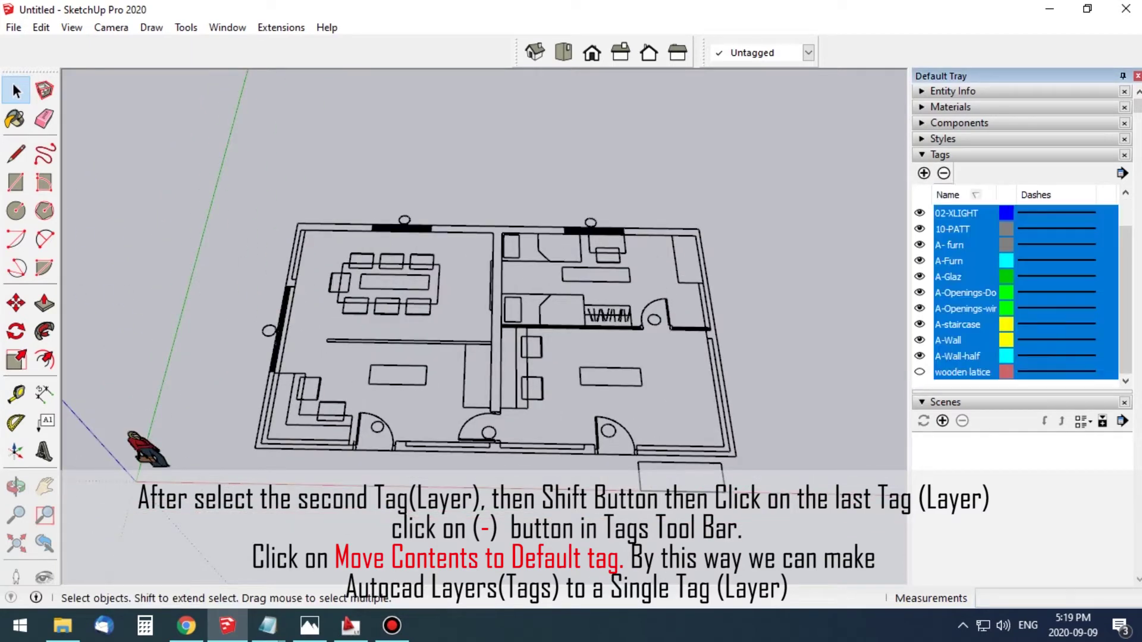
- Delete the selected imported tags, moving their contents to the default tag
{"action": "left_click", "coordinate": [944, 173]}
{"action": "key", "text": "Return"}
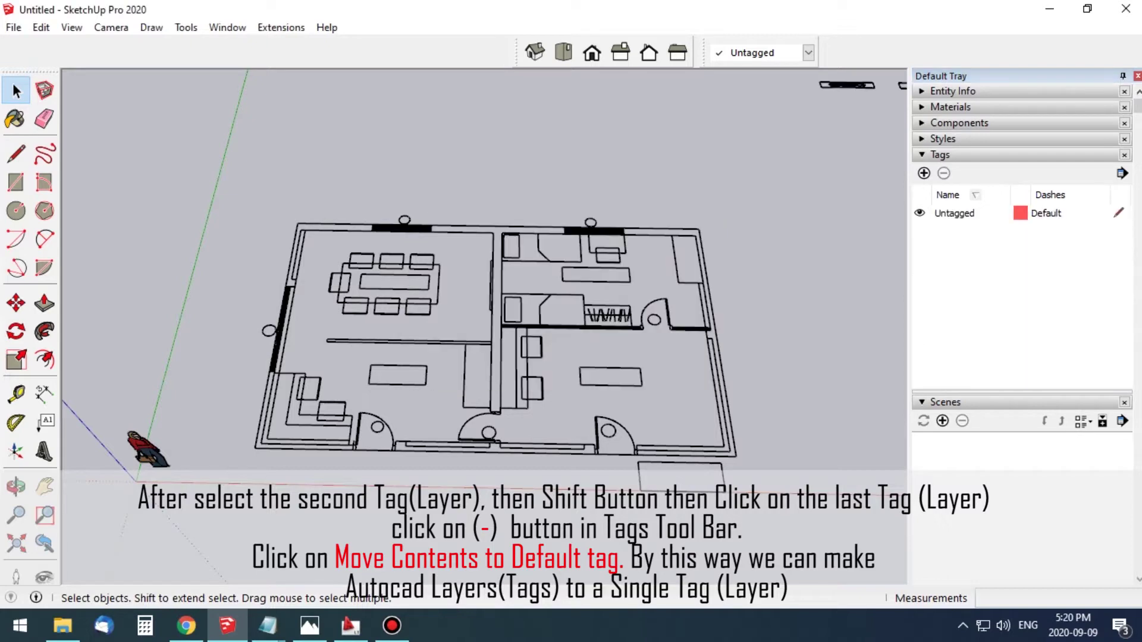
{"action": "middle_click_drag", "start_coordinate": [476, 268], "coordinate": [451, 256]}
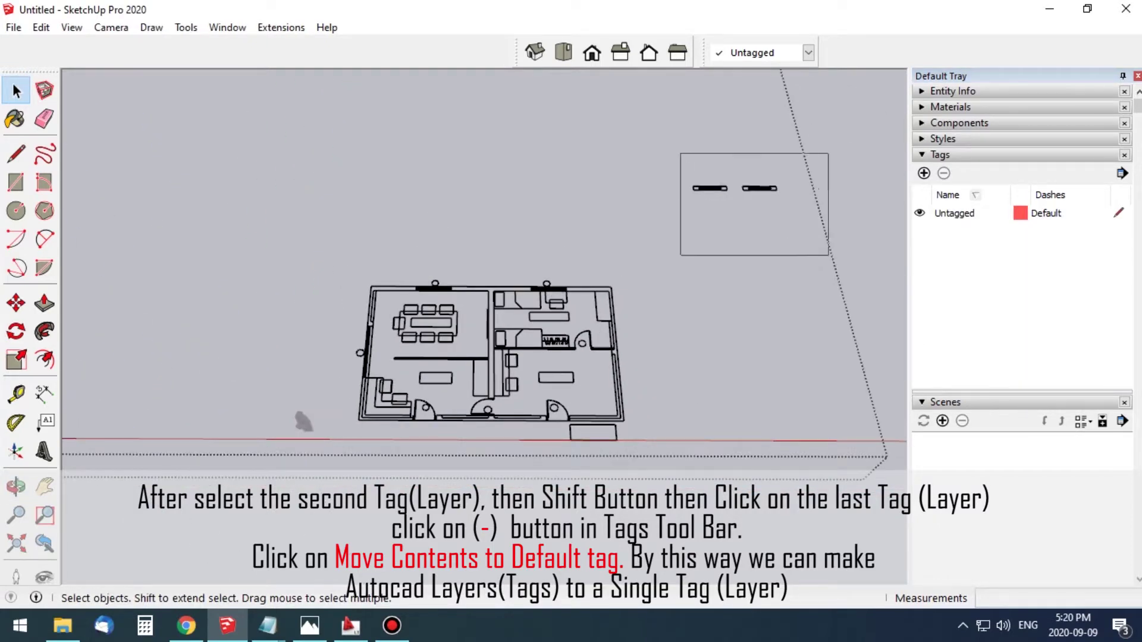
{"action": "scroll", "coordinate": [493, 410], "scroll_direction": "up", "scroll_amount": 3}
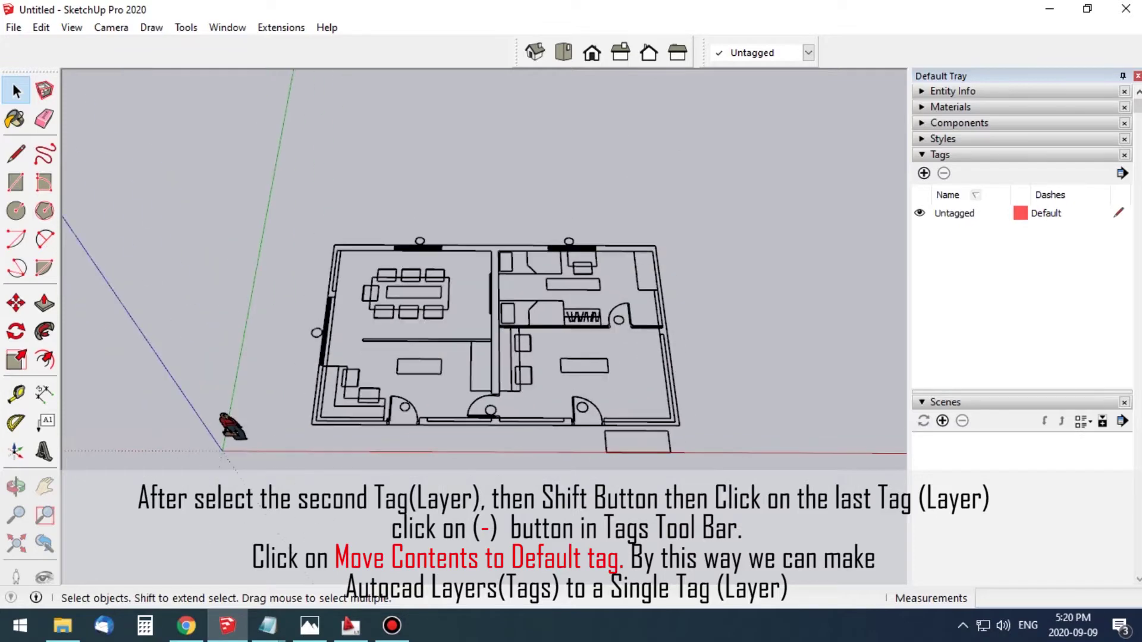
{"action": "middle_click_drag", "start_coordinate": [485, 327], "coordinate": [451, 309]}
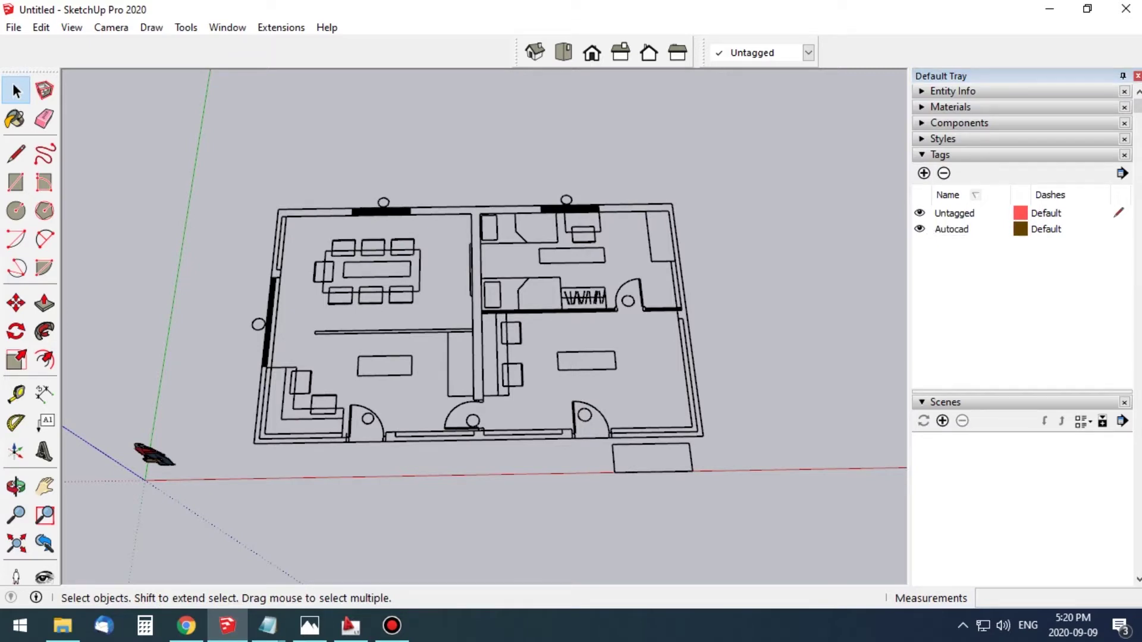
{"action": "key", "text": "ctrl+a"}
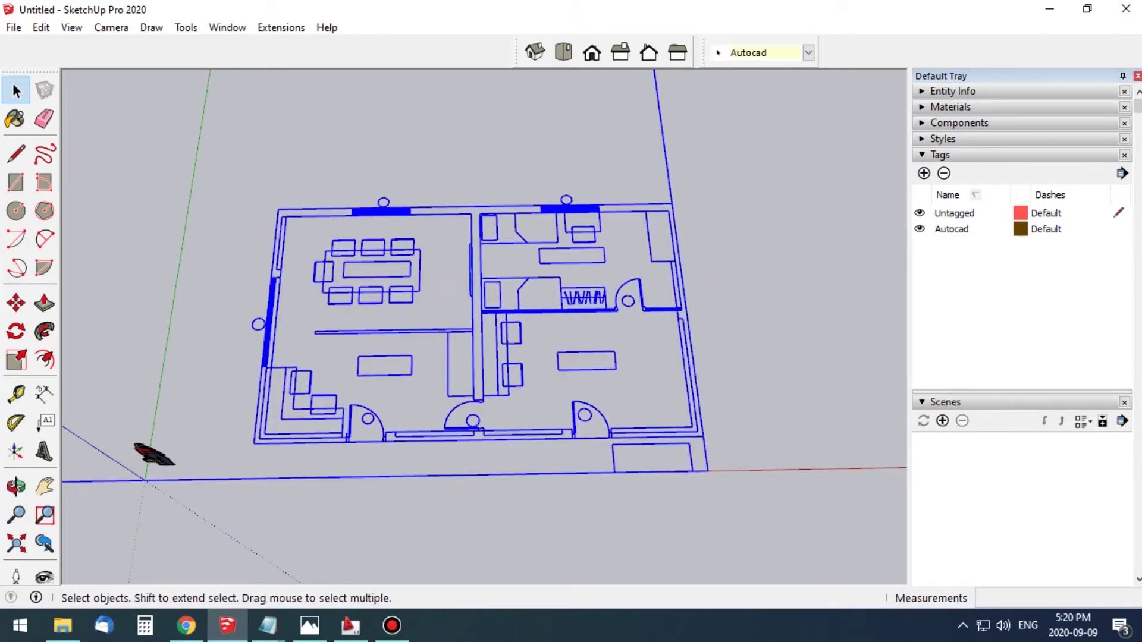
{"action": "key", "text": "ctrl+t"}
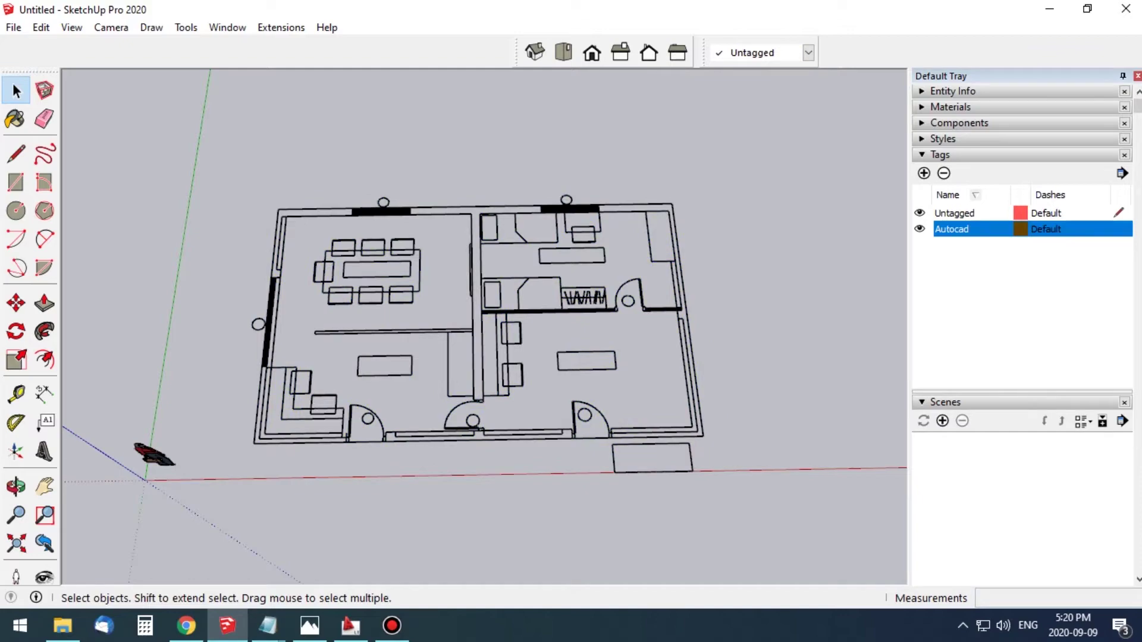
{"action": "middle_click_drag", "start_coordinate": [475, 297], "coordinate": [440, 303]}
{"action": "scroll", "coordinate": [684, 469], "scroll_direction": "up", "scroll_amount": 2}
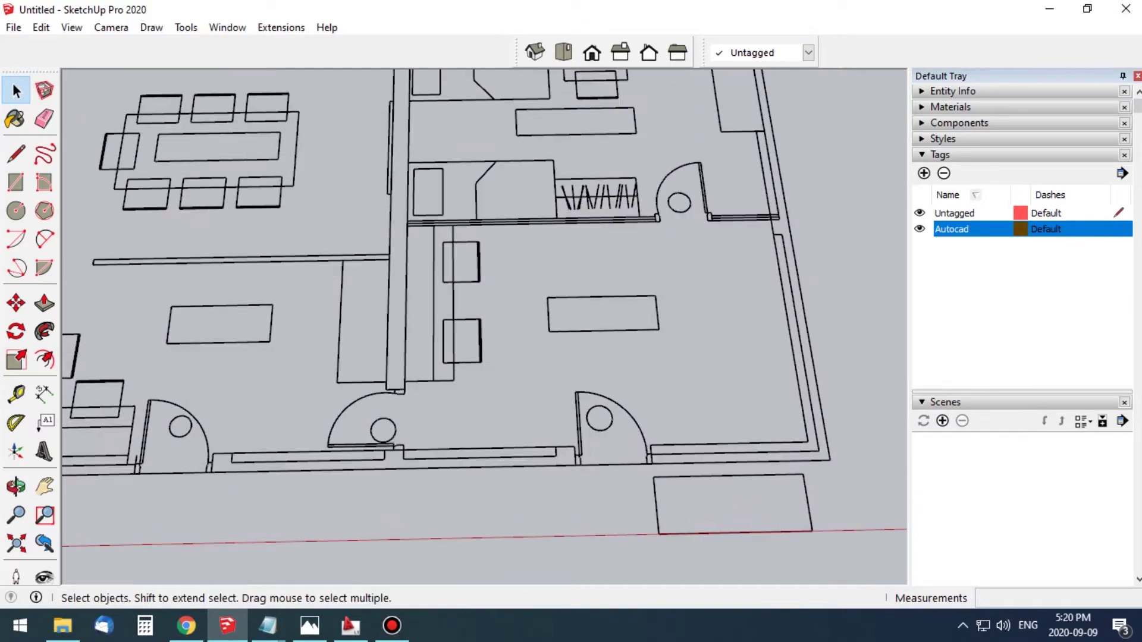
{"action": "scroll", "coordinate": [684, 470], "scroll_direction": "up", "scroll_amount": 2}
{"action": "scroll", "coordinate": [684, 470], "scroll_direction": "up", "scroll_amount": 2}
{"action": "scroll", "coordinate": [684, 470], "scroll_direction": "down", "scroll_amount": 2}
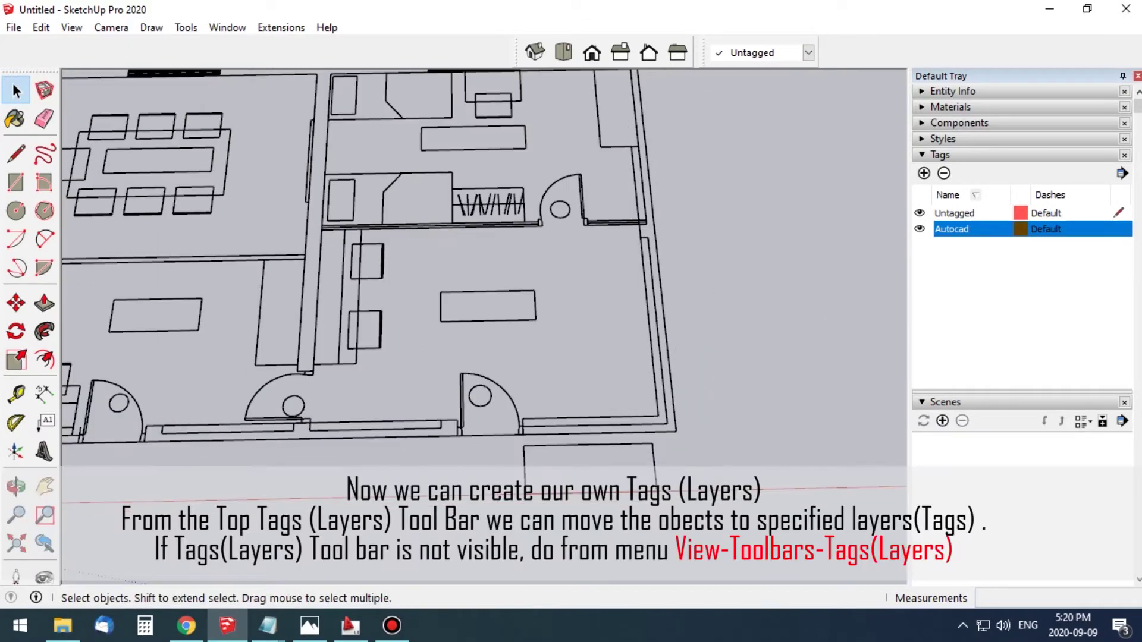
{"action": "scroll", "coordinate": [684, 469], "scroll_direction": "down", "scroll_amount": 2}
- Draw a thin rectangle along the bottom wall and raise it into a tall wall panel
{"action": "scroll", "coordinate": [684, 469], "scroll_direction": "up", "scroll_amount": 3}
{"action": "scroll", "coordinate": [582, 422], "scroll_direction": "up", "scroll_amount": 2}
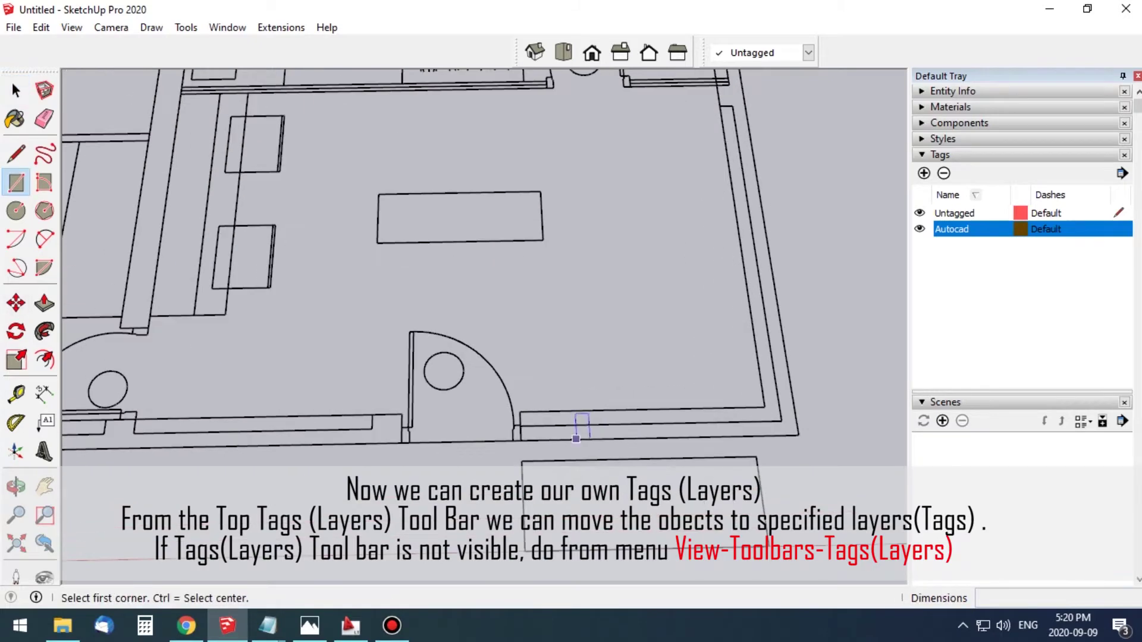
{"action": "scroll", "coordinate": [583, 422], "scroll_direction": "up", "scroll_amount": 2}
{"action": "left_click", "coordinate": [843, 424]}
{"action": "scroll", "coordinate": [586, 438], "scroll_direction": "down", "scroll_amount": 2}
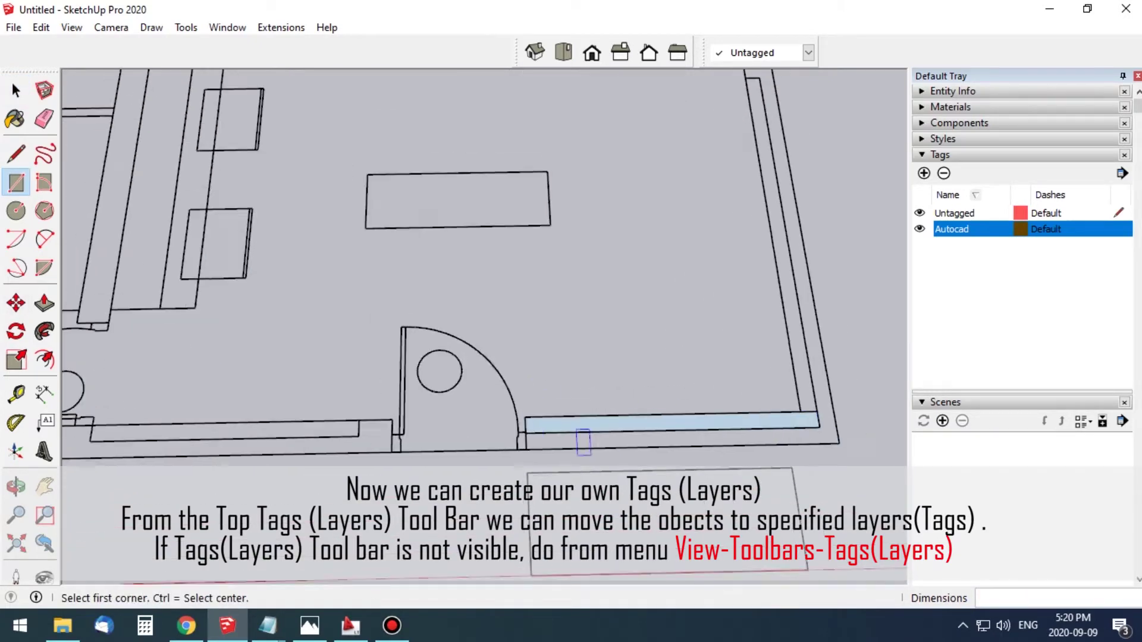
{"action": "scroll", "coordinate": [594, 426], "scroll_direction": "down", "scroll_amount": 1}
{"action": "scroll", "coordinate": [594, 426], "scroll_direction": "up", "scroll_amount": 3}
{"action": "key", "text": "p"}
{"action": "left_click", "coordinate": [588, 416]}
{"action": "left_click", "coordinate": [594, 267]}
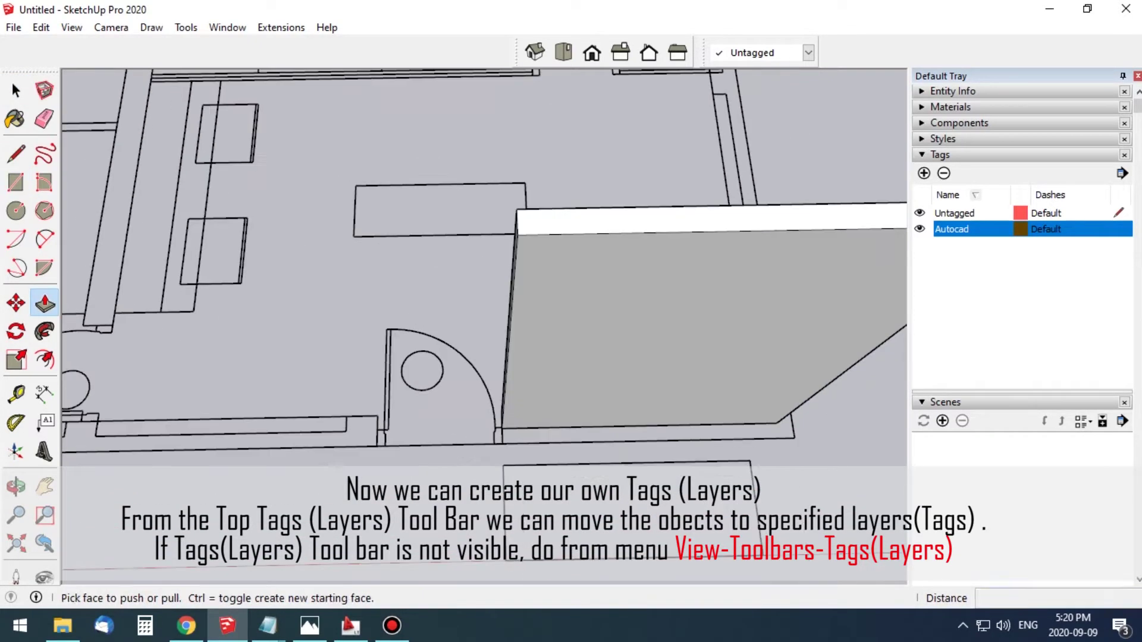
{"action": "key", "text": "space"}
- Copy the wall panel to a new spot and extrude the copy's face
{"action": "scroll", "coordinate": [594, 268], "scroll_direction": "down", "scroll_amount": 2}
{"action": "left_click", "coordinate": [594, 333]}
{"action": "right_click", "coordinate": [633, 309]}
{"action": "key", "text": "Escape"}
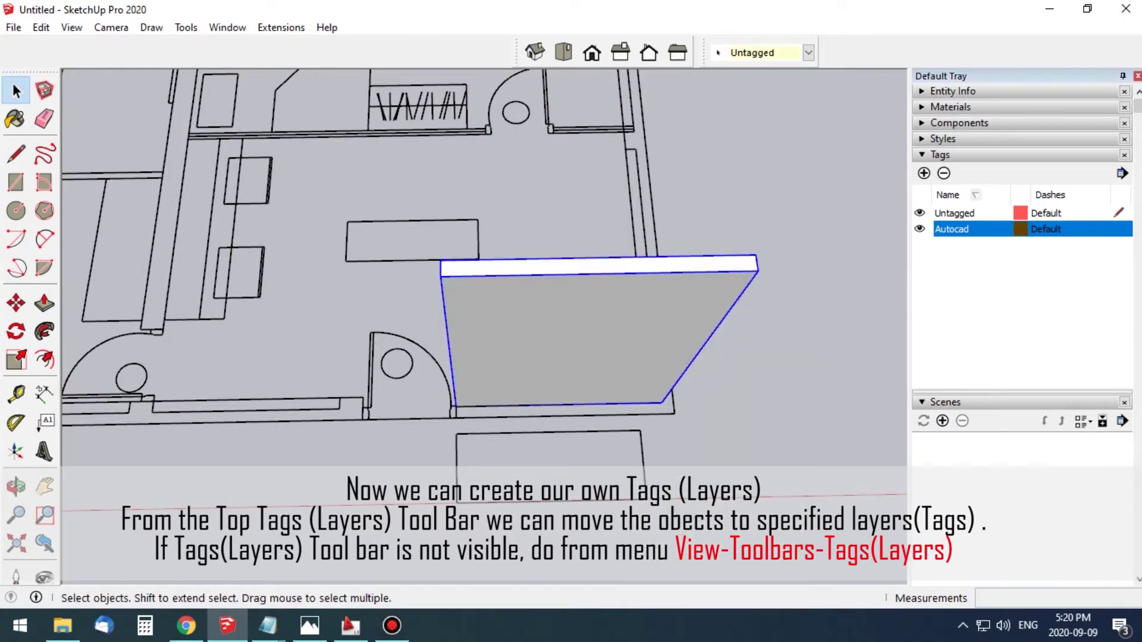
{"action": "left_click", "coordinate": [333, 392]}
{"action": "middle_click_drag", "start_coordinate": [333, 392], "coordinate": [597, 335]}
{"action": "key", "text": "space"}
{"action": "scroll", "coordinate": [598, 335], "scroll_direction": "up", "scroll_amount": 3}
{"action": "key", "text": "p"}
{"action": "left_click", "coordinate": [505, 327]}
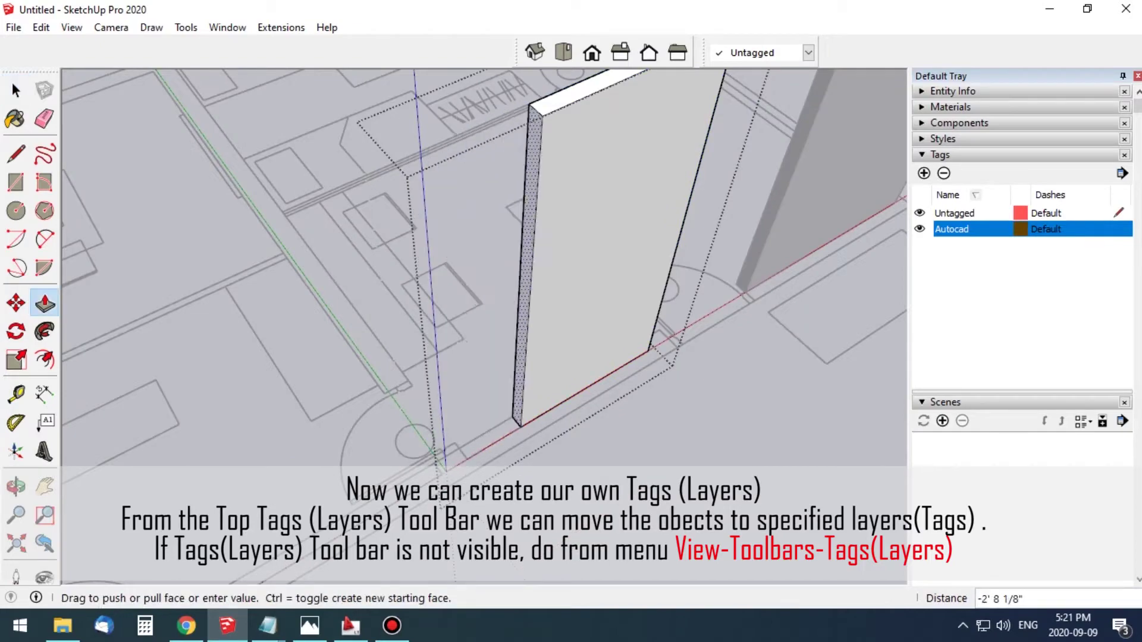
{"action": "mouse_move", "coordinate": [595, 268]}
{"action": "middle_mouse_down"}
{"action": "mouse_move", "coordinate": [476, 250]}
{"action": "mouse_move", "coordinate": [416, 256]}
{"action": "mouse_move", "coordinate": [506, 267]}
{"action": "mouse_move", "coordinate": [505, 327]}
{"action": "mouse_move", "coordinate": [488, 310]}
{"action": "mouse_move", "coordinate": [500, 333]}
{"action": "mouse_move", "coordinate": [535, 267]}
{"action": "mouse_move", "coordinate": [488, 297]}
{"action": "mouse_move", "coordinate": [452, 262]}
{"action": "mouse_move", "coordinate": [476, 273]}
{"action": "middle_mouse_up"}
{"action": "left_click", "coordinate": [502, 392]}
{"action": "key", "text": "space"}
- Draw a wall on the left wall line and raise it to the other walls' height
{"action": "scroll", "coordinate": [502, 297], "scroll_direction": "down", "scroll_amount": 5}
{"action": "scroll", "coordinate": [484, 268], "scroll_direction": "up", "scroll_amount": 3}
{"action": "scroll", "coordinate": [485, 267], "scroll_direction": "up", "scroll_amount": 2}
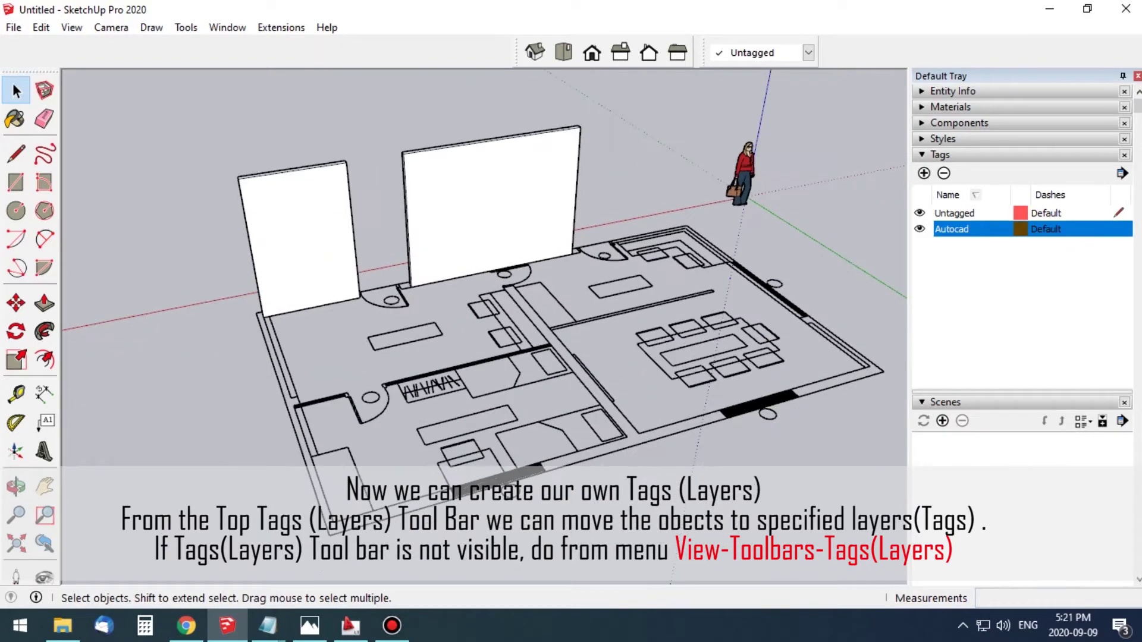
{"action": "scroll", "coordinate": [381, 416], "scroll_direction": "up", "scroll_amount": 2}
{"action": "middle_click_drag", "start_coordinate": [380, 417], "coordinate": [392, 404]}
{"action": "scroll", "coordinate": [380, 417], "scroll_direction": "up", "scroll_amount": 3}
{"action": "scroll", "coordinate": [380, 417], "scroll_direction": "up", "scroll_amount": 2}
{"action": "key", "text": "r"}
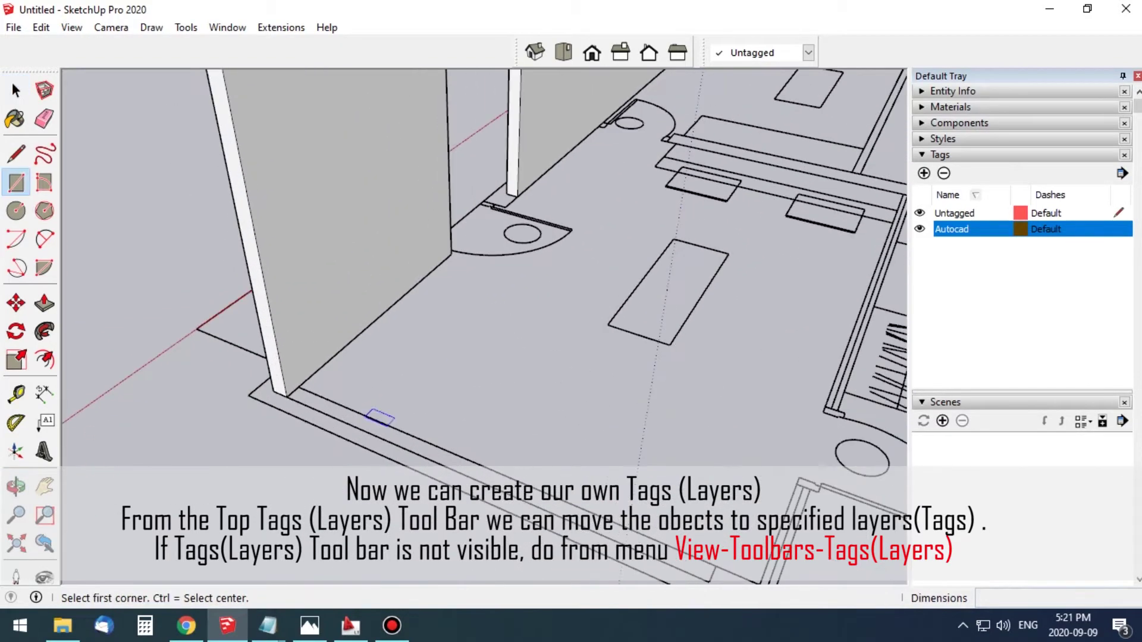
{"action": "scroll", "coordinate": [298, 387], "scroll_direction": "down", "scroll_amount": 3}
{"action": "scroll", "coordinate": [538, 438], "scroll_direction": "up", "scroll_amount": 3}
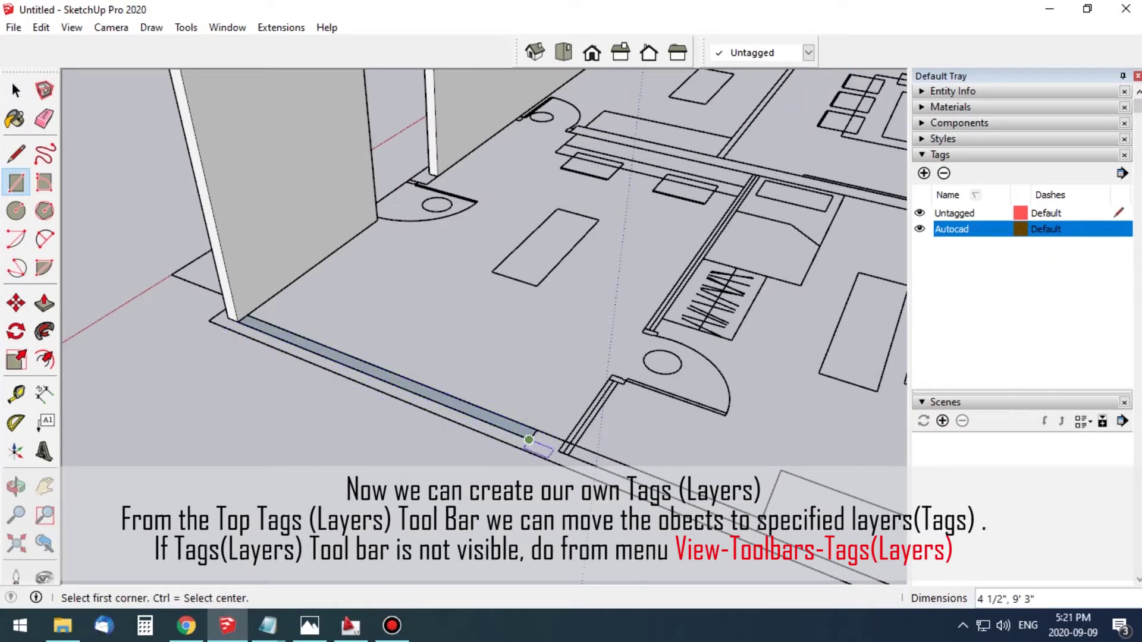
{"action": "scroll", "coordinate": [485, 268], "scroll_direction": "down", "scroll_amount": 3}
{"action": "left_click_drag", "start_coordinate": [351, 363], "coordinate": [324, 206]}
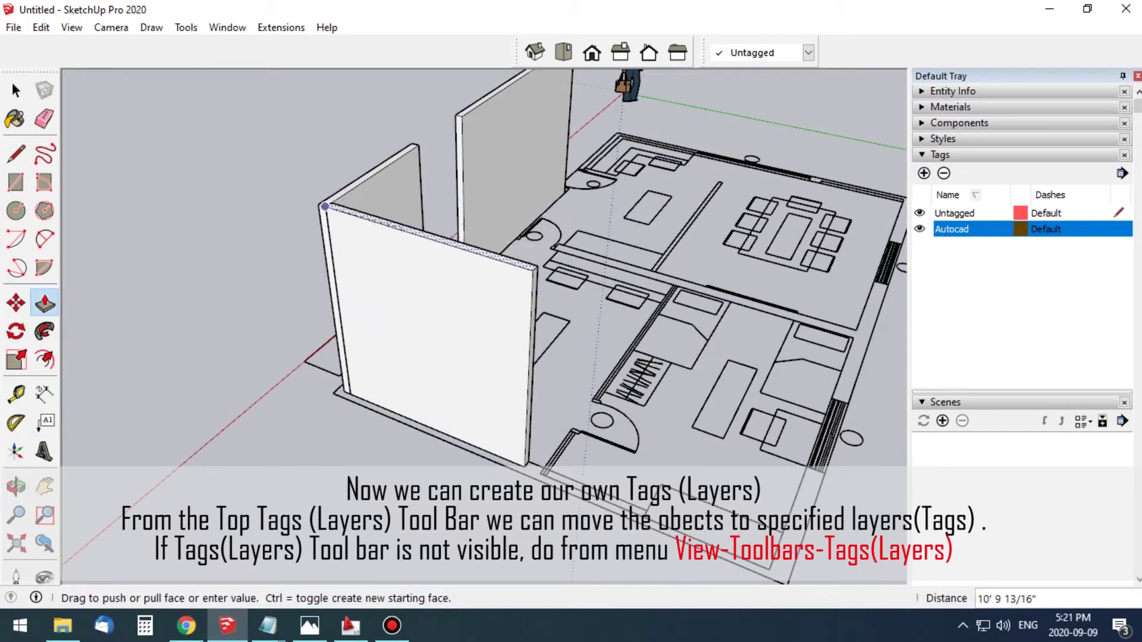
{"action": "key", "text": "space"}
{"action": "left_click", "coordinate": [357, 357]}
- Copy the new left wall onto the plan with Move+Ctrl and push its face
{"action": "double_click", "coordinate": [356, 357]}
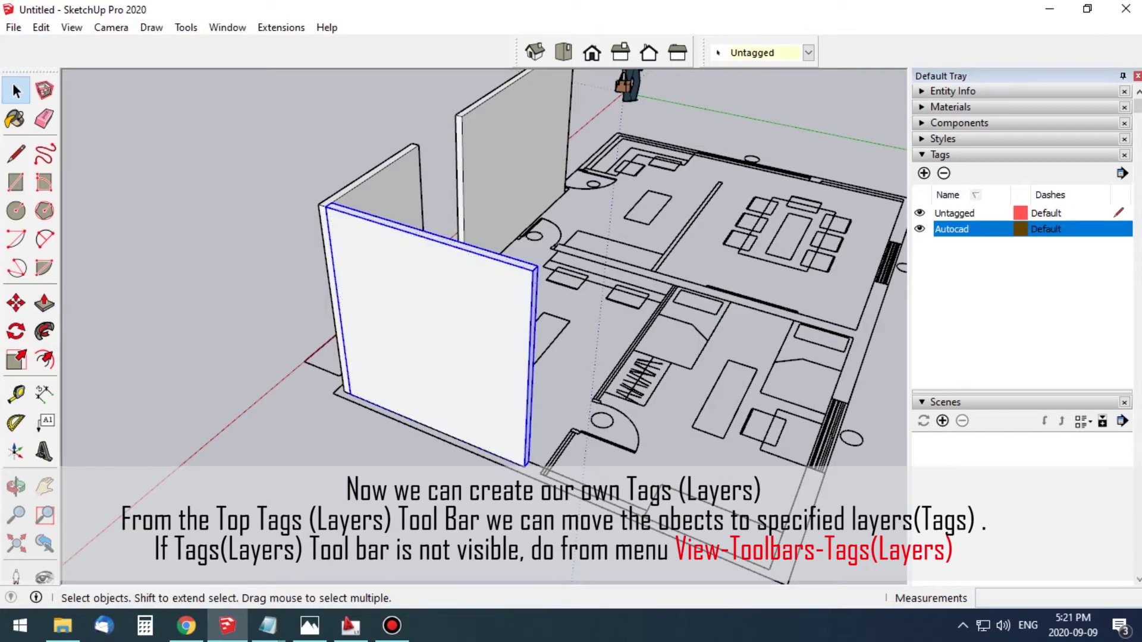
{"action": "scroll", "coordinate": [351, 376], "scroll_direction": "up", "scroll_amount": 3}
{"action": "scroll", "coordinate": [351, 375], "scroll_direction": "up", "scroll_amount": 2}
{"action": "key", "text": "m"}
{"action": "key", "text": "ctrl"}
{"action": "left_click", "coordinate": [351, 376]}
{"action": "scroll", "coordinate": [351, 376], "scroll_direction": "down", "scroll_amount": 3}
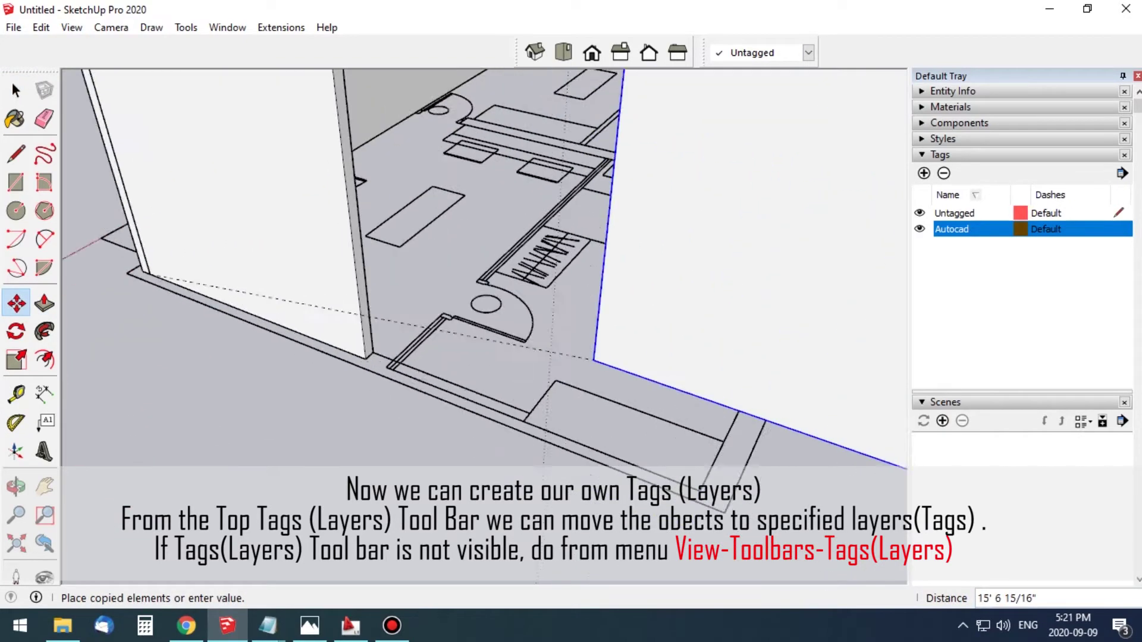
{"action": "mouse_move", "coordinate": [351, 376]}
{"action": "middle_mouse_down"}
{"action": "mouse_move", "coordinate": [505, 297]}
{"action": "mouse_move", "coordinate": [436, 437]}
{"action": "middle_mouse_up"}
{"action": "scroll", "coordinate": [436, 437], "scroll_direction": "up", "scroll_amount": 3}
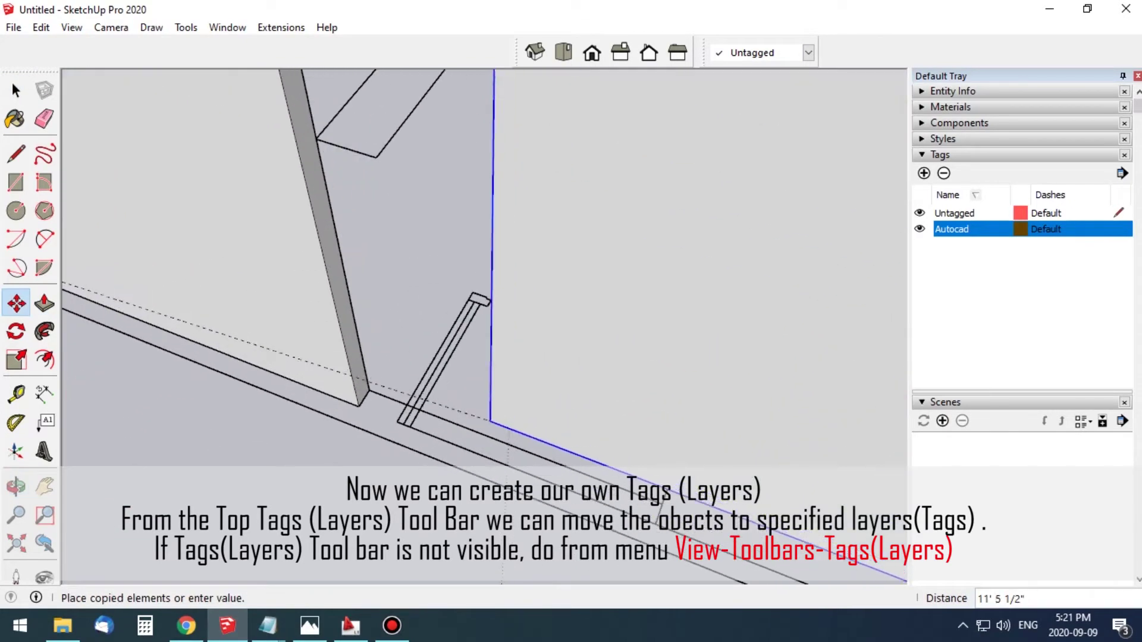
{"action": "left_click", "coordinate": [410, 426]}
{"action": "scroll", "coordinate": [409, 426], "scroll_direction": "down", "scroll_amount": 5}
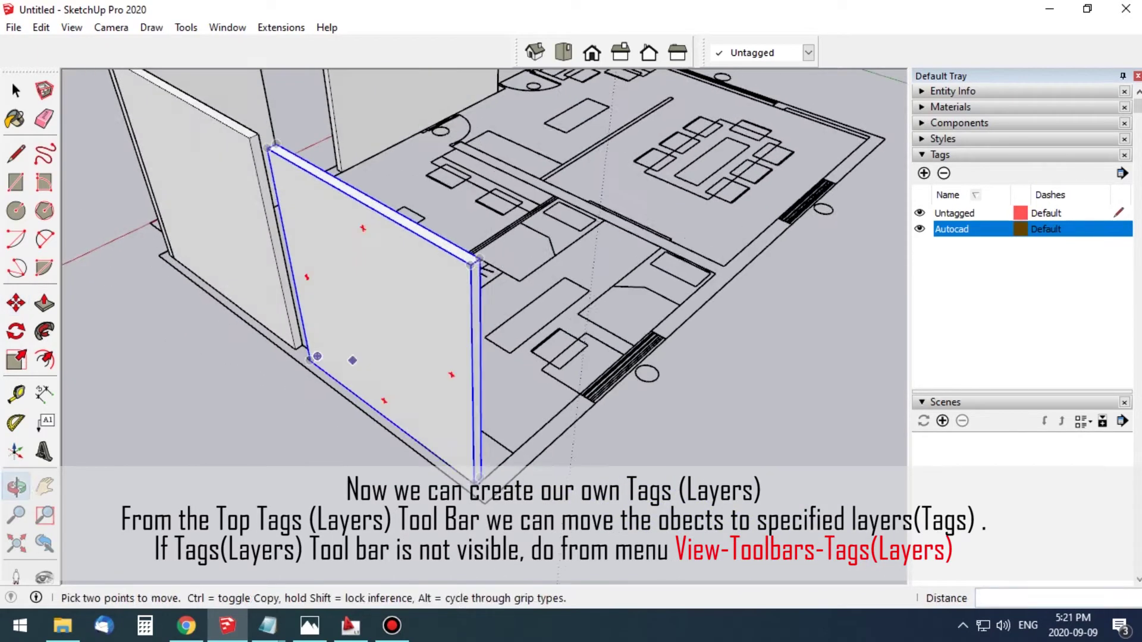
{"action": "key", "text": "space"}
{"action": "key", "text": "p"}
{"action": "left_click", "coordinate": [380, 298]}
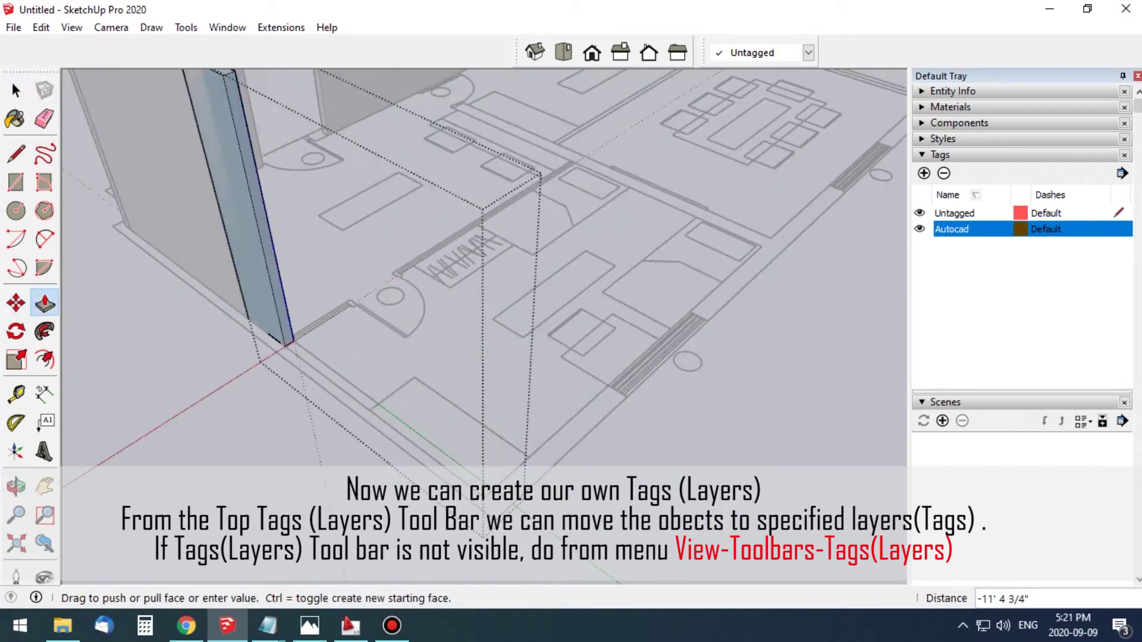
{"action": "key", "text": "space"}
- Orbit out to review all four wall panels on the plan
{"action": "scroll", "coordinate": [485, 267], "scroll_direction": "down", "scroll_amount": 3}
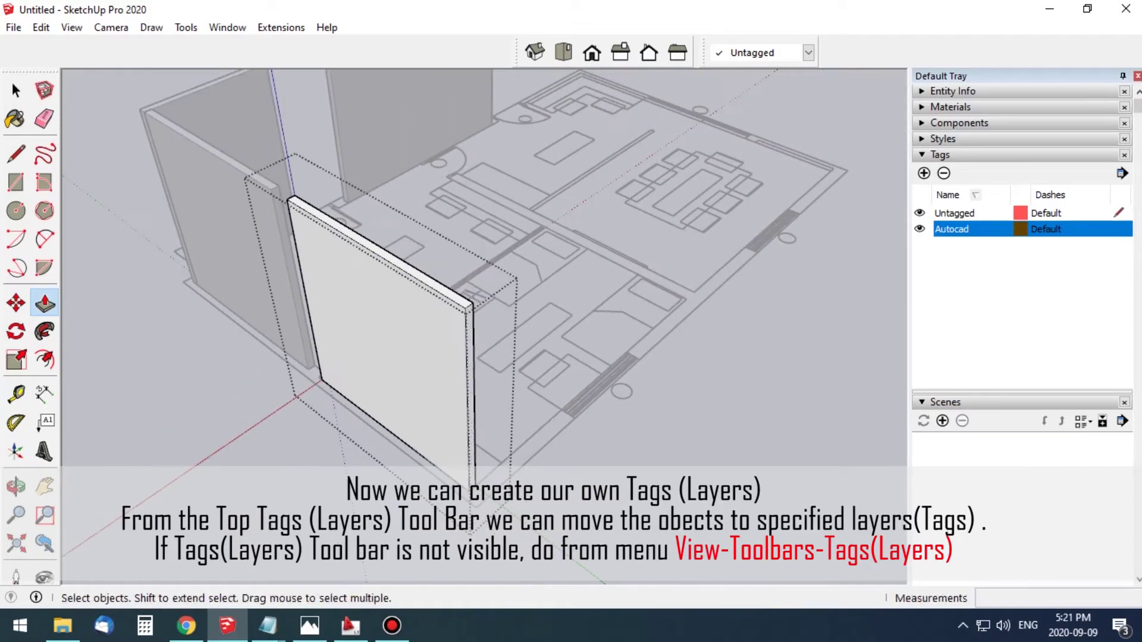
{"action": "mouse_move", "coordinate": [485, 268]}
{"action": "middle_mouse_down"}
{"action": "mouse_move", "coordinate": [485, 238]}
{"action": "mouse_move", "coordinate": [428, 291]}
{"action": "mouse_move", "coordinate": [484, 238]}
{"action": "middle_mouse_up"}
{"action": "scroll", "coordinate": [484, 267], "scroll_direction": "down", "scroll_amount": 3}
{"action": "scroll", "coordinate": [484, 268], "scroll_direction": "down", "scroll_amount": 1}
{"action": "scroll", "coordinate": [484, 327], "scroll_direction": "up", "scroll_amount": 2}
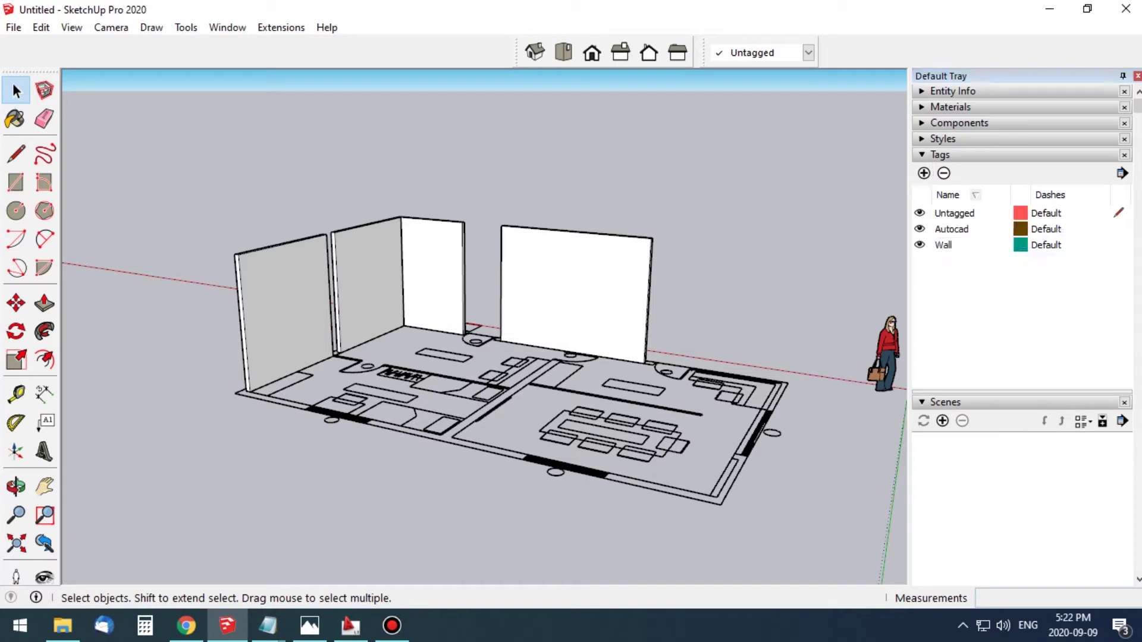
- Toggle the Wall tag's visibility to confirm the walls hide and reappear
{"action": "middle_click_drag", "start_coordinate": [485, 268], "coordinate": [469, 298]}
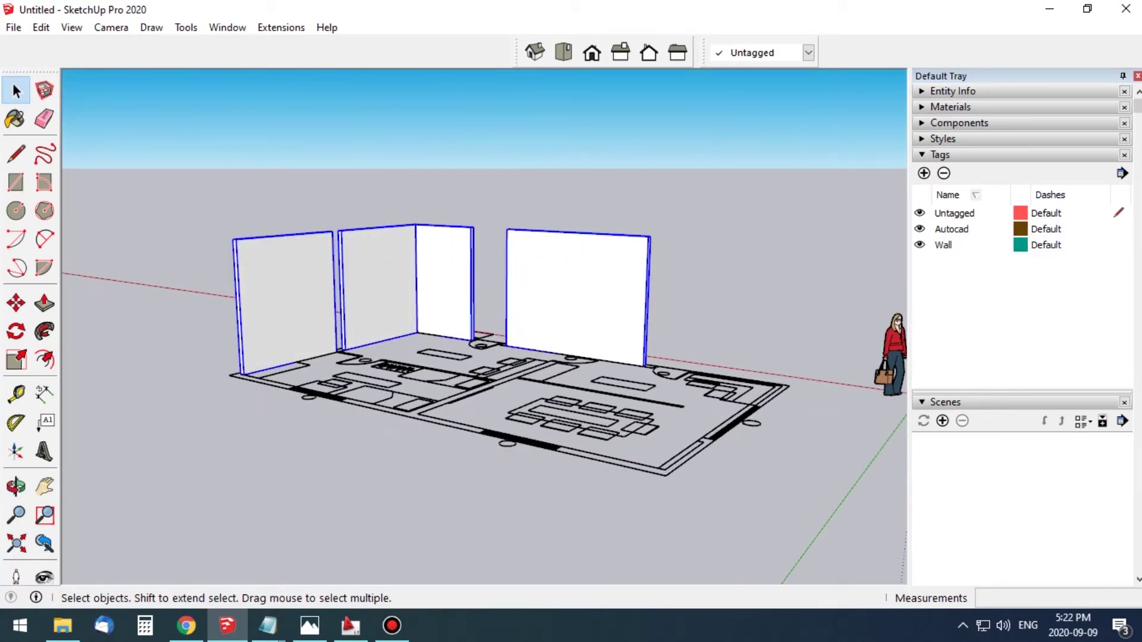
{"action": "left_click", "coordinate": [919, 244]}
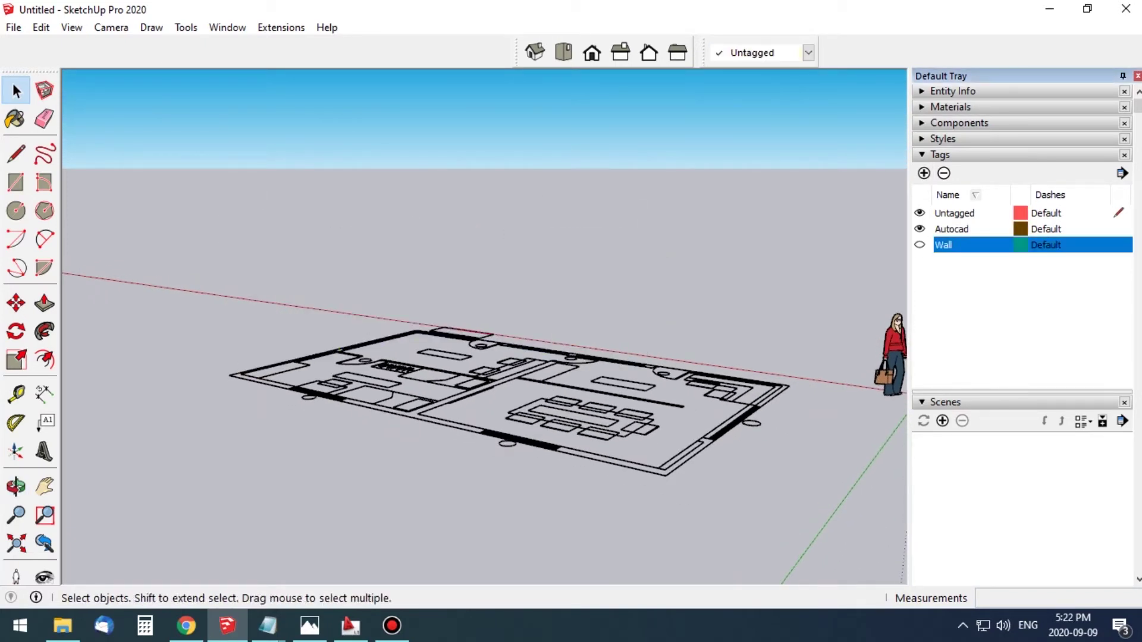
{"action": "mouse_move", "coordinate": [484, 298]}
{"action": "middle_mouse_down"}
{"action": "mouse_move", "coordinate": [452, 351]}
{"action": "mouse_move", "coordinate": [476, 310]}
{"action": "middle_mouse_up"}
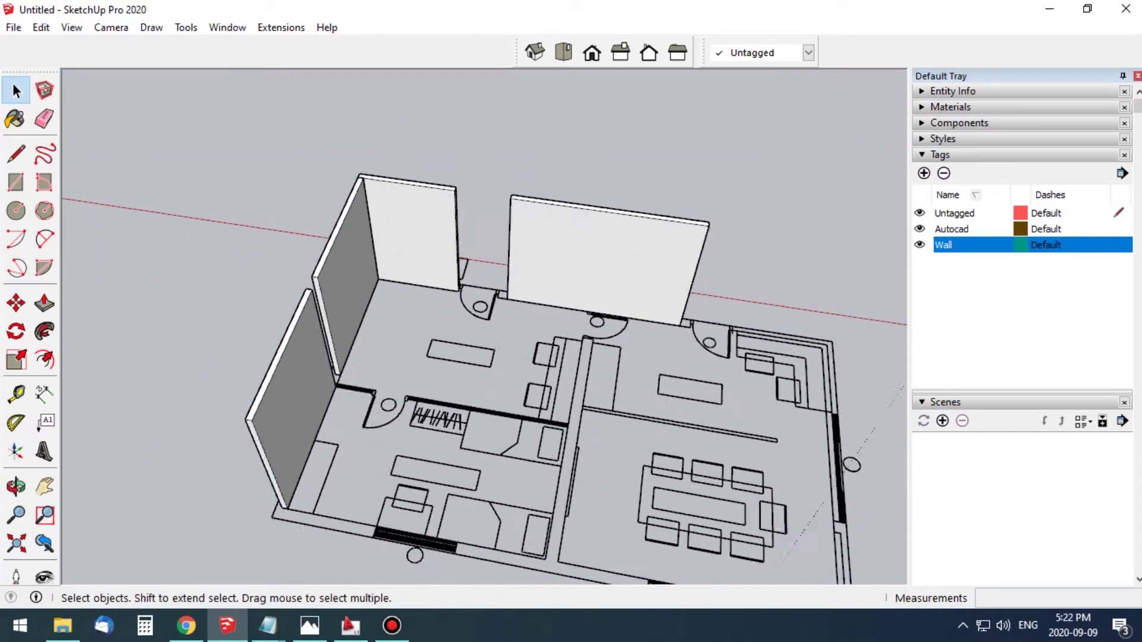
{"action": "scroll", "coordinate": [485, 327], "scroll_direction": "down", "scroll_amount": 2}
{"action": "scroll", "coordinate": [485, 327], "scroll_direction": "up", "scroll_amount": 4}
{"action": "scroll", "coordinate": [403, 332], "scroll_direction": "up", "scroll_amount": 3}
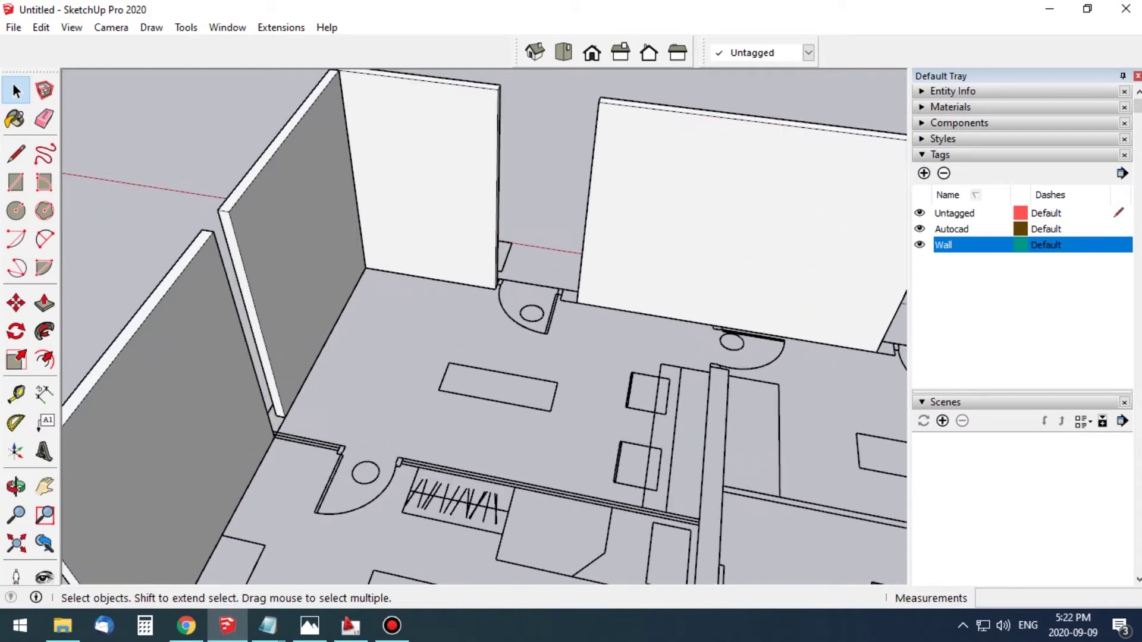
- Draw a rectangle across the walled room and pull it into a thin floor slab
{"action": "key", "text": "r"}
{"action": "scroll", "coordinate": [403, 332], "scroll_direction": "up", "scroll_amount": 2}
{"action": "scroll", "coordinate": [327, 221], "scroll_direction": "down", "scroll_amount": 2}
{"action": "left_click", "coordinate": [328, 221]}
{"action": "scroll", "coordinate": [607, 370], "scroll_direction": "down", "scroll_amount": 2}
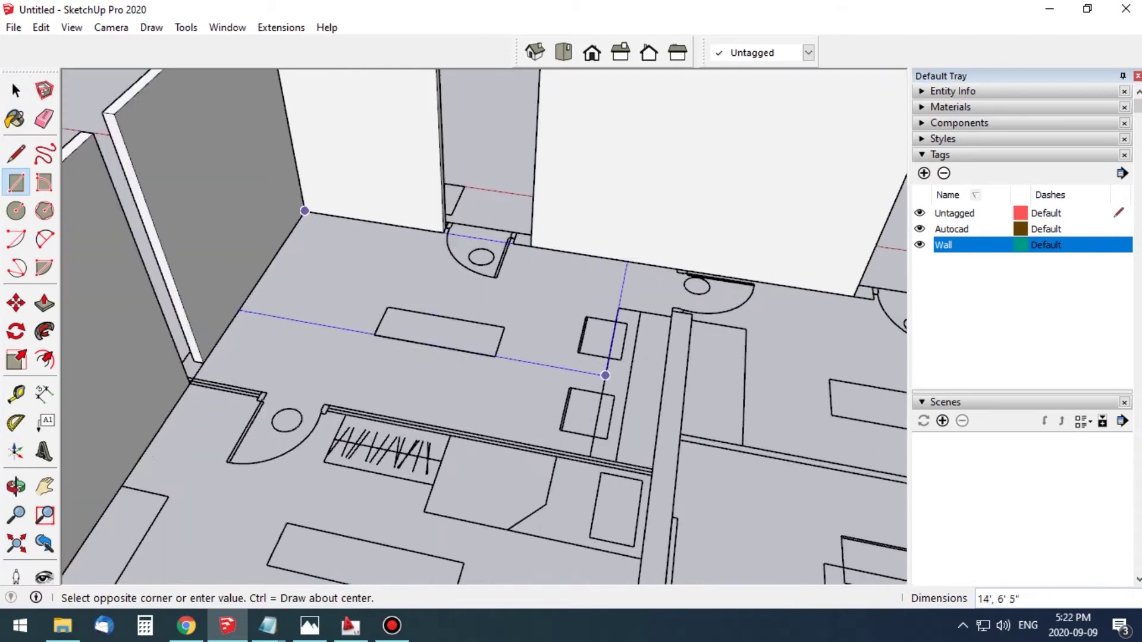
{"action": "mouse_move", "coordinate": [607, 370]}
{"action": "middle_mouse_down"}
{"action": "mouse_move", "coordinate": [666, 461]}
{"action": "mouse_move", "coordinate": [559, 331]}
{"action": "middle_mouse_up"}
{"action": "left_click", "coordinate": [645, 478]}
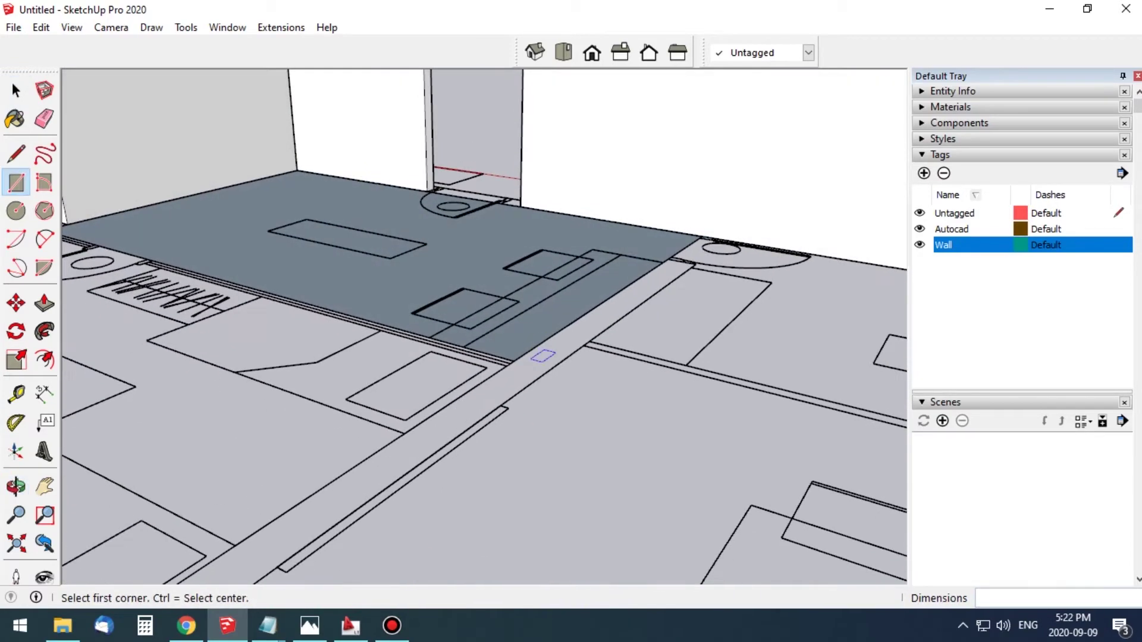
{"action": "key", "text": "p"}
{"action": "left_click", "coordinate": [543, 355]}
{"action": "left_click", "coordinate": [535, 333]}
- Group the floor slab and assign it to a new Floor tag
{"action": "key", "text": "space"}
{"action": "triple_click", "coordinate": [416, 262]}
{"action": "right_click", "coordinate": [395, 250]}
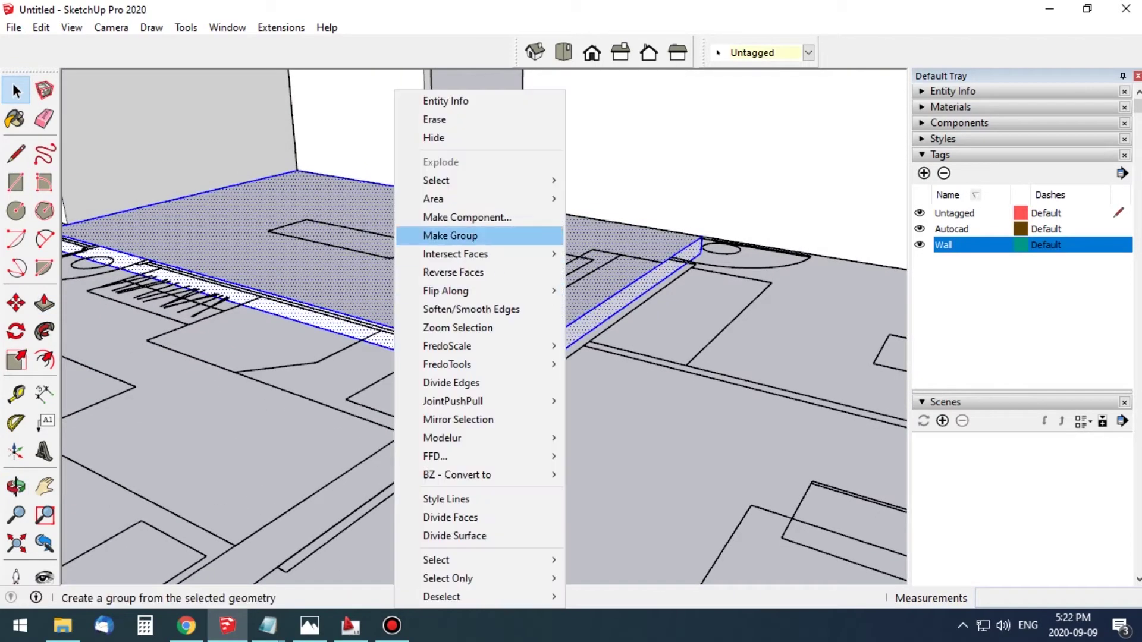
{"action": "left_click", "coordinate": [450, 235]}
{"action": "middle_click_drag", "start_coordinate": [450, 235], "coordinate": [416, 309]}
{"action": "type", "text": "Floor"}
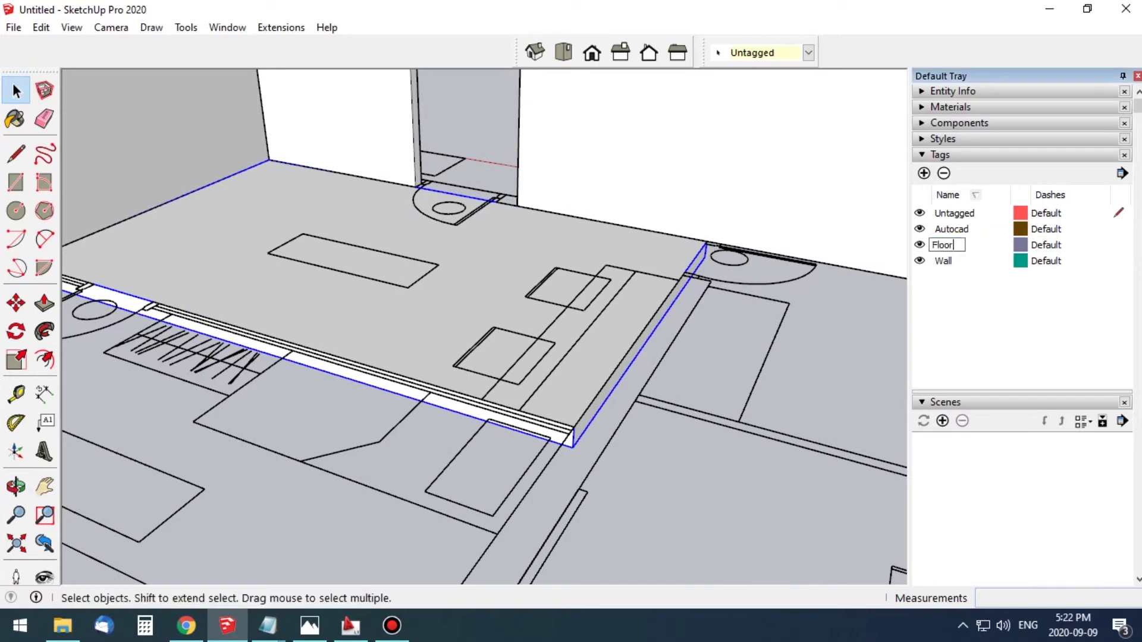
{"action": "key", "text": "Return"}
{"action": "scroll", "coordinate": [448, 368], "scroll_direction": "down", "scroll_amount": 2}
{"action": "scroll", "coordinate": [448, 369], "scroll_direction": "down", "scroll_amount": 1}
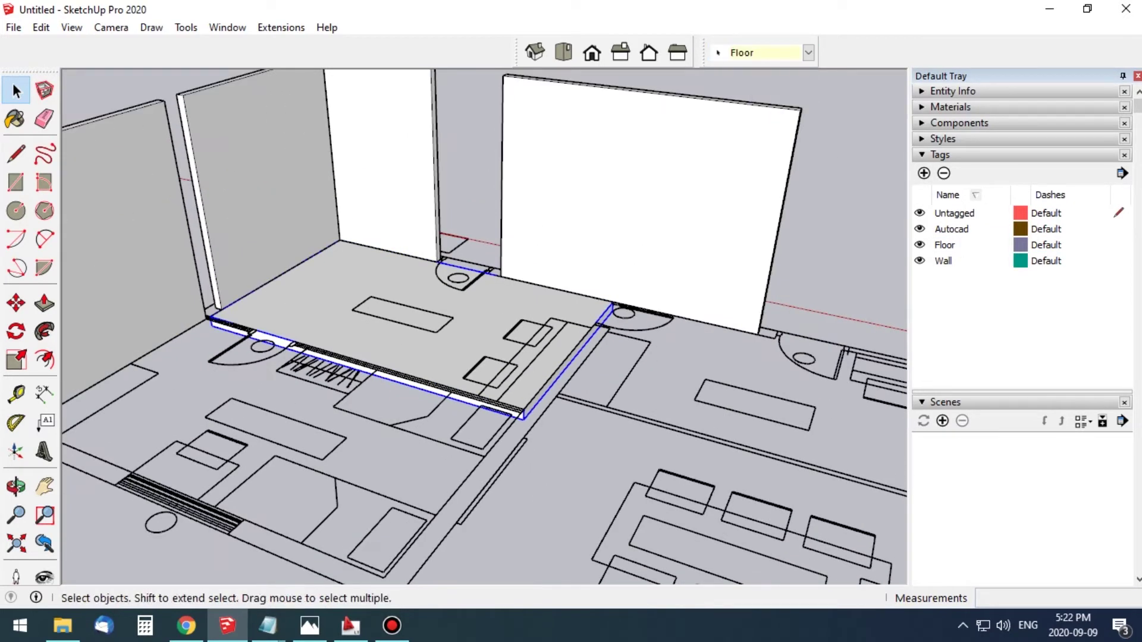
{"action": "scroll", "coordinate": [448, 369], "scroll_direction": "down", "scroll_amount": 3}
{"action": "middle_click_drag", "start_coordinate": [654, 356], "coordinate": [892, 344]}
- Draw a rectangle over the wall tops and pull it into a thin roof slab
{"action": "key", "text": "r"}
{"action": "scroll", "coordinate": [390, 198], "scroll_direction": "up", "scroll_amount": 2}
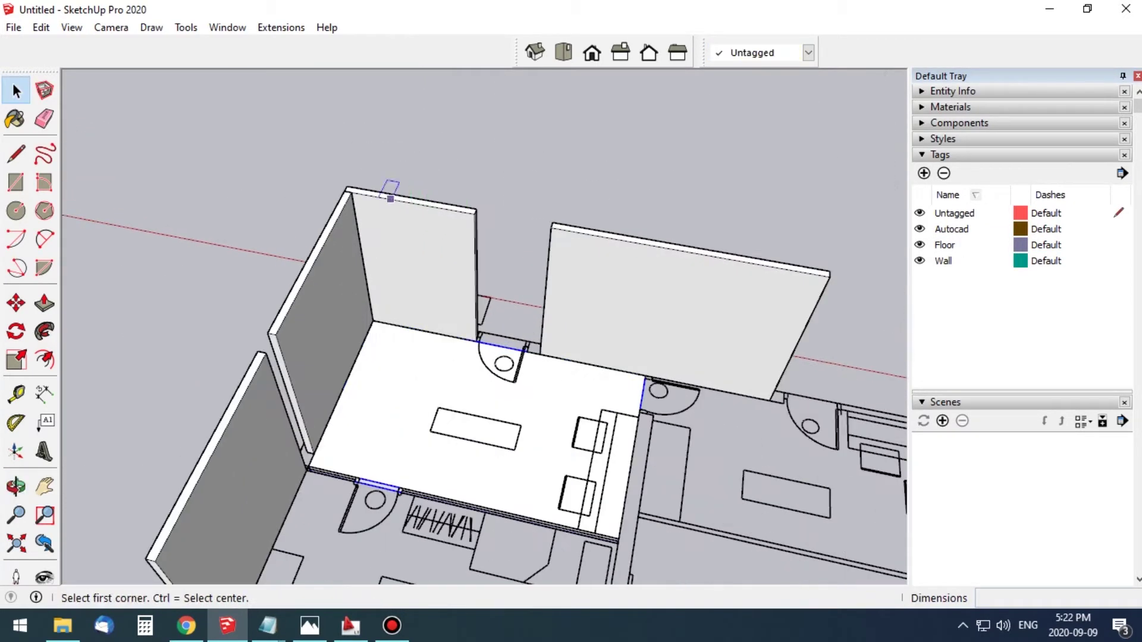
{"action": "left_click", "coordinate": [830, 276]}
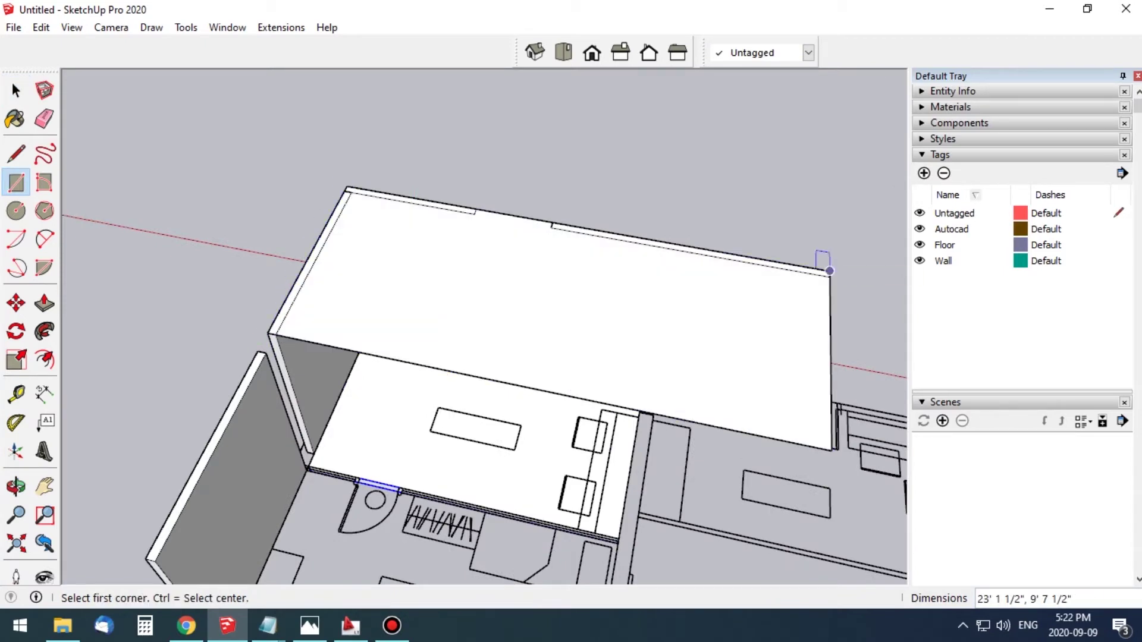
{"action": "key", "text": "p"}
{"action": "left_click_drag", "start_coordinate": [535, 256], "coordinate": [535, 244]}
{"action": "middle_click_drag", "start_coordinate": [535, 268], "coordinate": [535, 208]}
- Select the whole roof slab and make it a group
{"action": "key", "text": "space"}
{"action": "triple_click", "coordinate": [516, 268]}
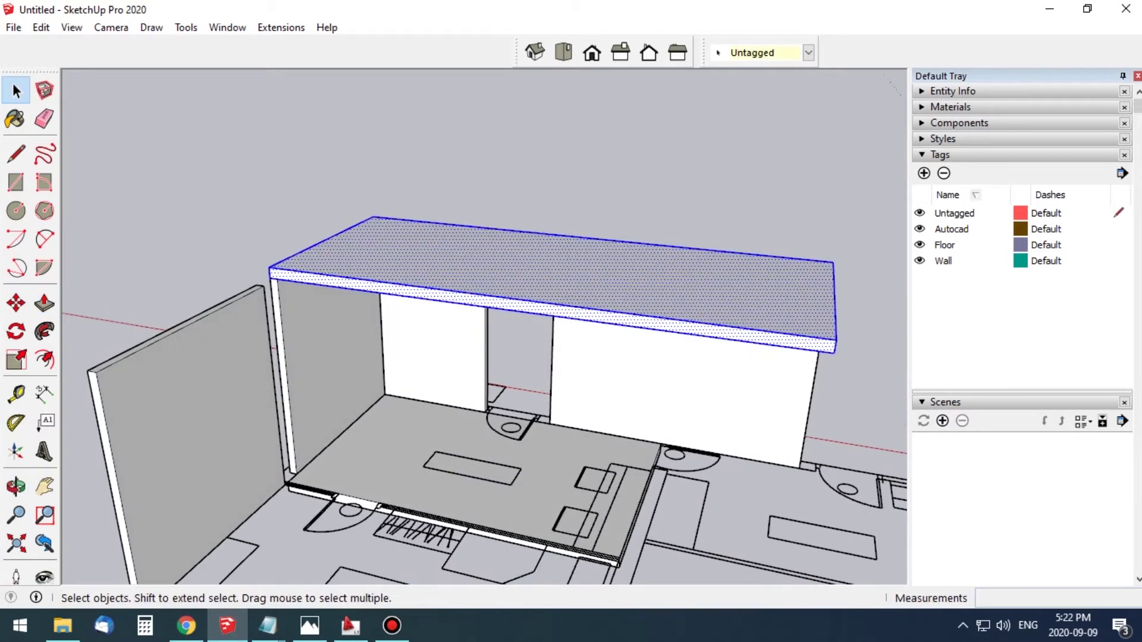
{"action": "right_click", "coordinate": [516, 268]}
{"action": "left_click", "coordinate": [553, 234]}
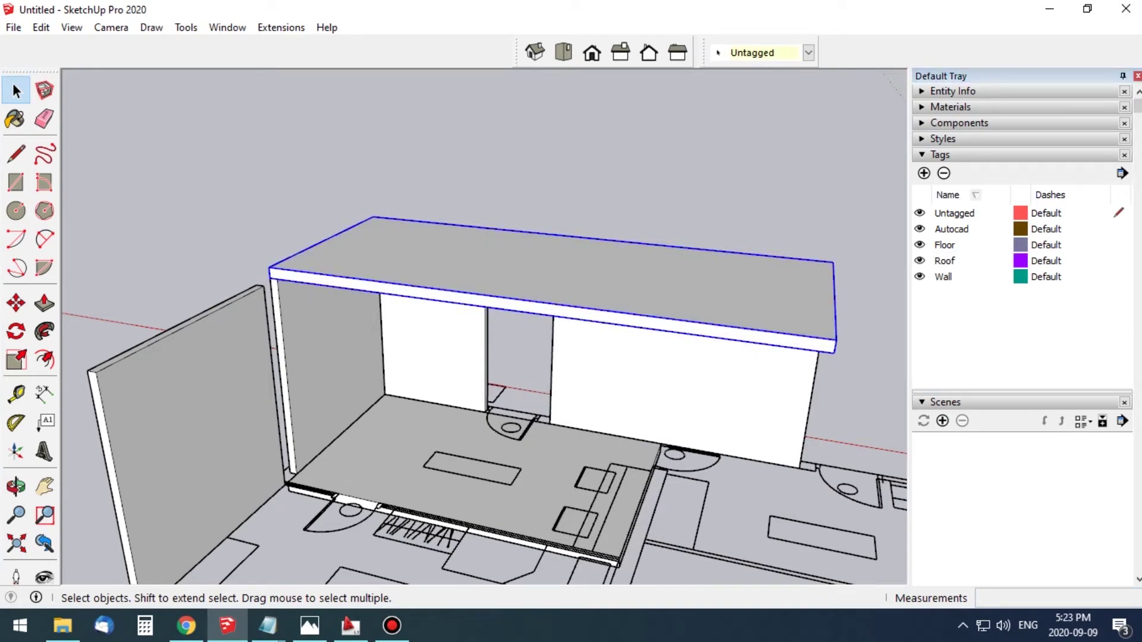
{"action": "mouse_move", "coordinate": [485, 327]}
{"action": "middle_mouse_down"}
{"action": "mouse_move", "coordinate": [505, 285]}
{"action": "mouse_move", "coordinate": [493, 309]}
{"action": "middle_mouse_up"}
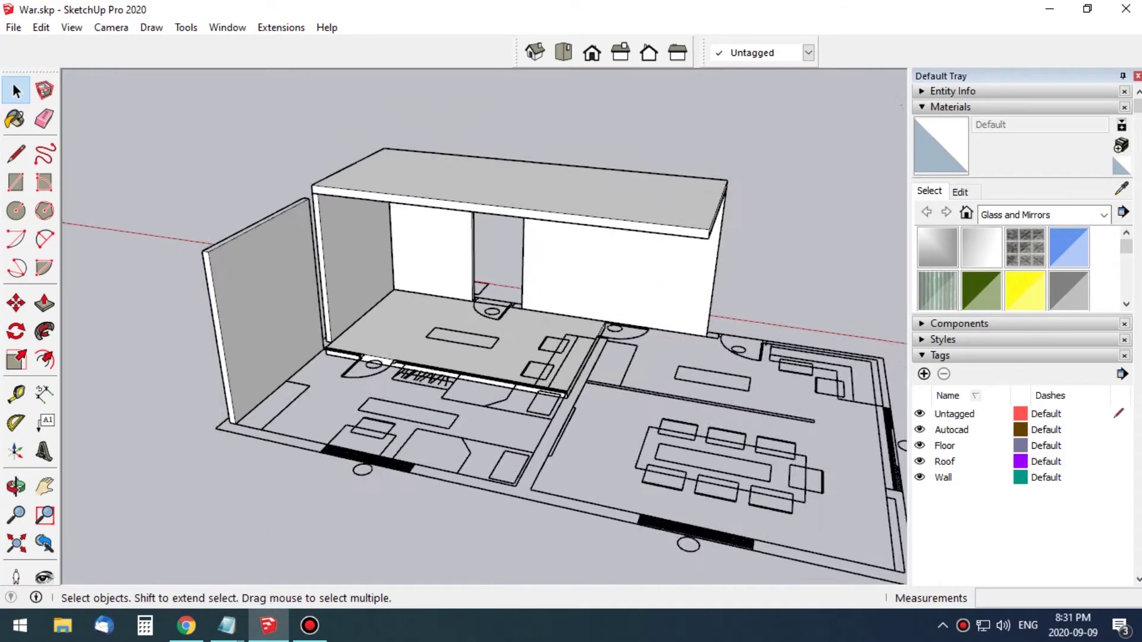
- Push/Pull the floor-edge face up into a standing wall panel
{"action": "left_click", "coordinate": [475, 380]}
{"action": "mouse_move", "coordinate": [476, 380]}
{"action": "middle_mouse_down"}
{"action": "mouse_move", "coordinate": [452, 310]}
{"action": "mouse_move", "coordinate": [485, 387]}
{"action": "middle_mouse_up"}
{"action": "left_click", "coordinate": [464, 357]}
{"action": "key", "text": "space"}
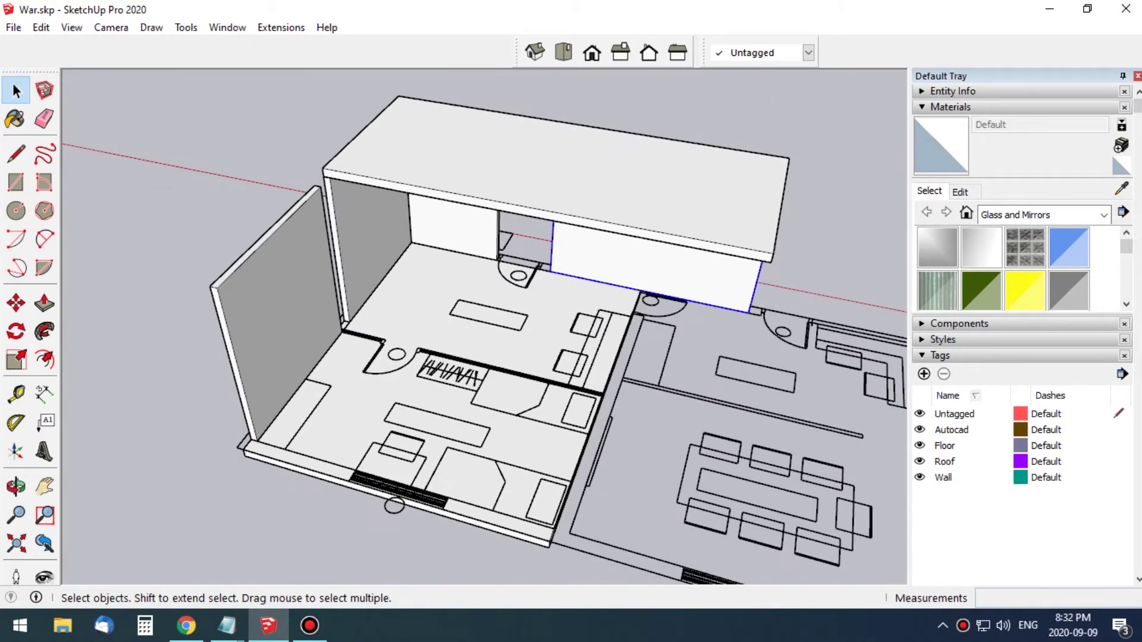
- Copy the wall panel with Move+Ctrl and pull its thin side face inward
{"action": "scroll", "coordinate": [547, 270], "scroll_direction": "up", "scroll_amount": 3}
{"action": "key", "text": "m"}
{"action": "key", "text": "ctrl"}
{"action": "left_click", "coordinate": [544, 271]}
{"action": "scroll", "coordinate": [544, 271], "scroll_direction": "up", "scroll_amount": 3}
{"action": "scroll", "coordinate": [594, 208], "scroll_direction": "up", "scroll_amount": 2}
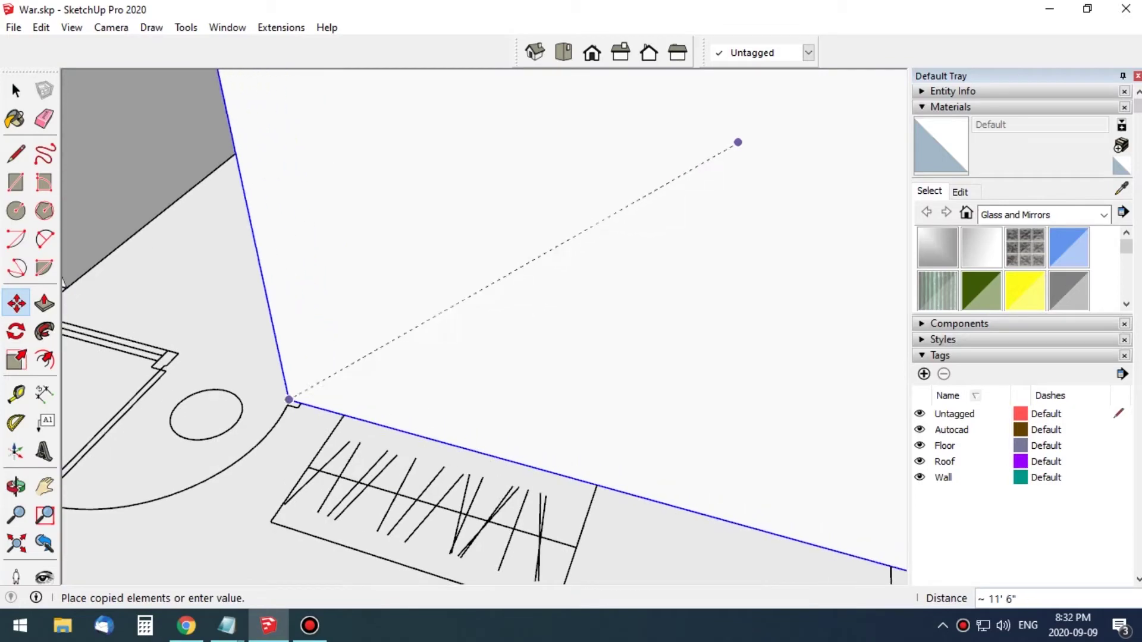
{"action": "scroll", "coordinate": [475, 327], "scroll_direction": "down", "scroll_amount": 5}
{"action": "key", "text": "space"}
{"action": "middle_click_drag", "start_coordinate": [475, 327], "coordinate": [452, 309]}
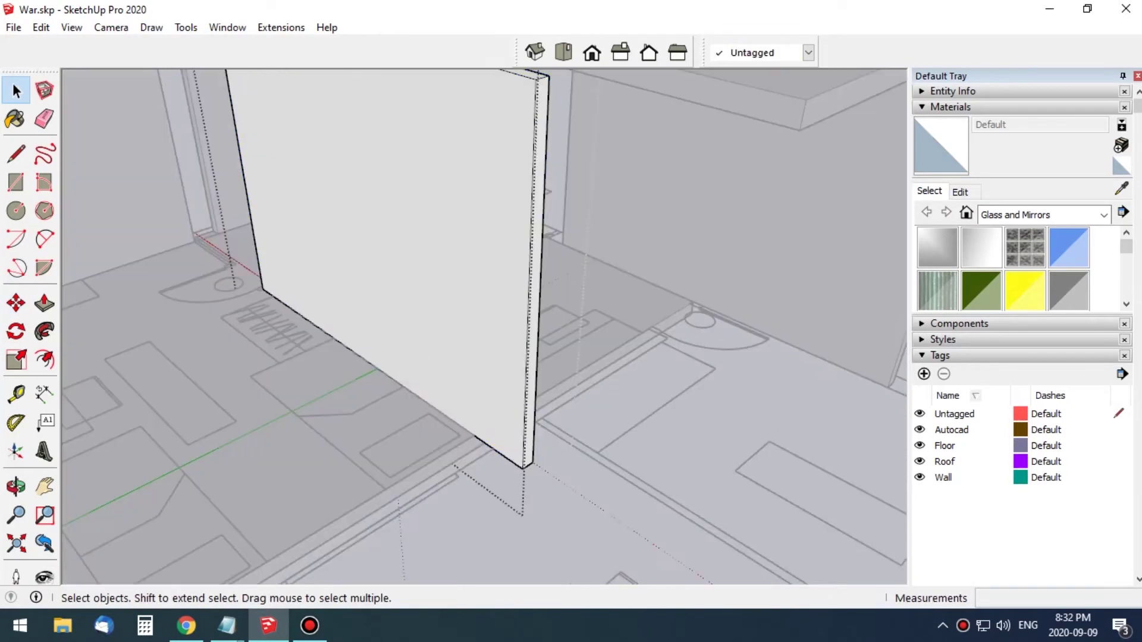
{"action": "left_click", "coordinate": [490, 437]}
{"action": "middle_click_drag", "start_coordinate": [512, 452], "coordinate": [452, 387]}
{"action": "scroll", "coordinate": [467, 427], "scroll_direction": "down", "scroll_amount": 5}
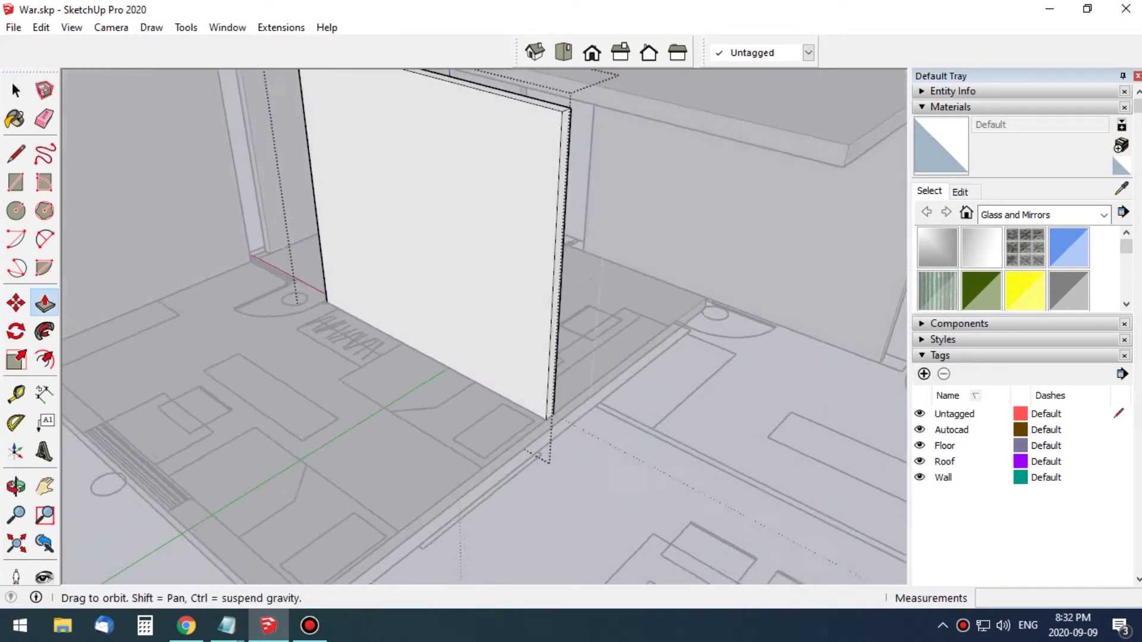
{"action": "key", "text": "space"}
- Copy the wall with Move+Ctrl from its corner to the opposite room corner
{"action": "key", "text": "m"}
{"action": "scroll", "coordinate": [354, 290], "scroll_direction": "up", "scroll_amount": 3}
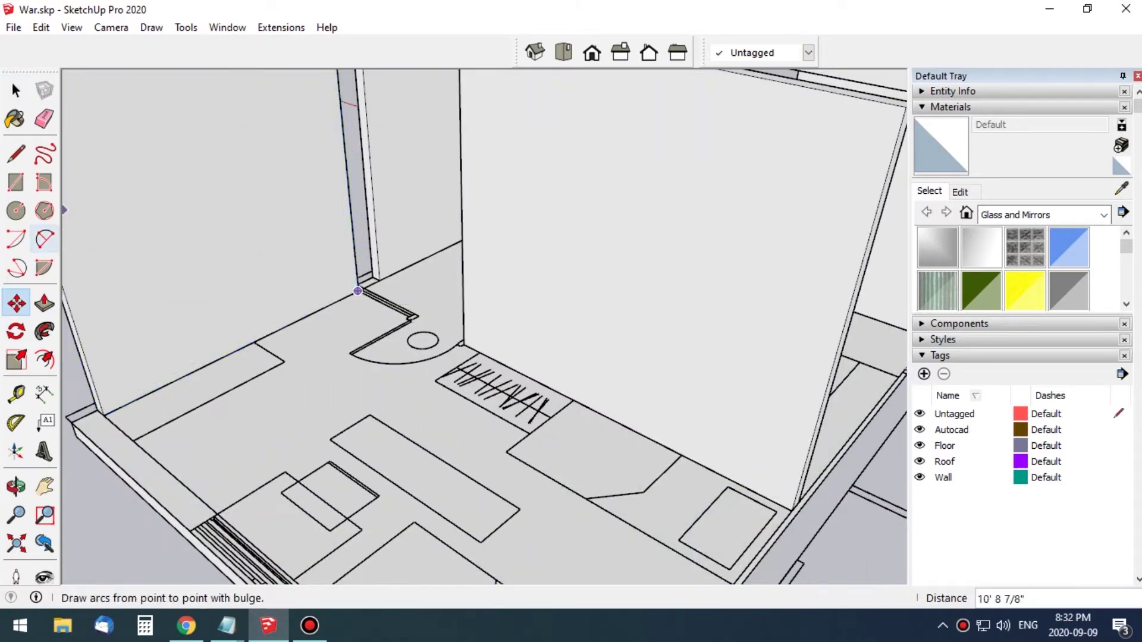
{"action": "left_click", "coordinate": [358, 291]}
{"action": "key", "text": "ctrl"}
{"action": "scroll", "coordinate": [636, 475], "scroll_direction": "down", "scroll_amount": 5}
{"action": "scroll", "coordinate": [636, 345], "scroll_direction": "up", "scroll_amount": 5}
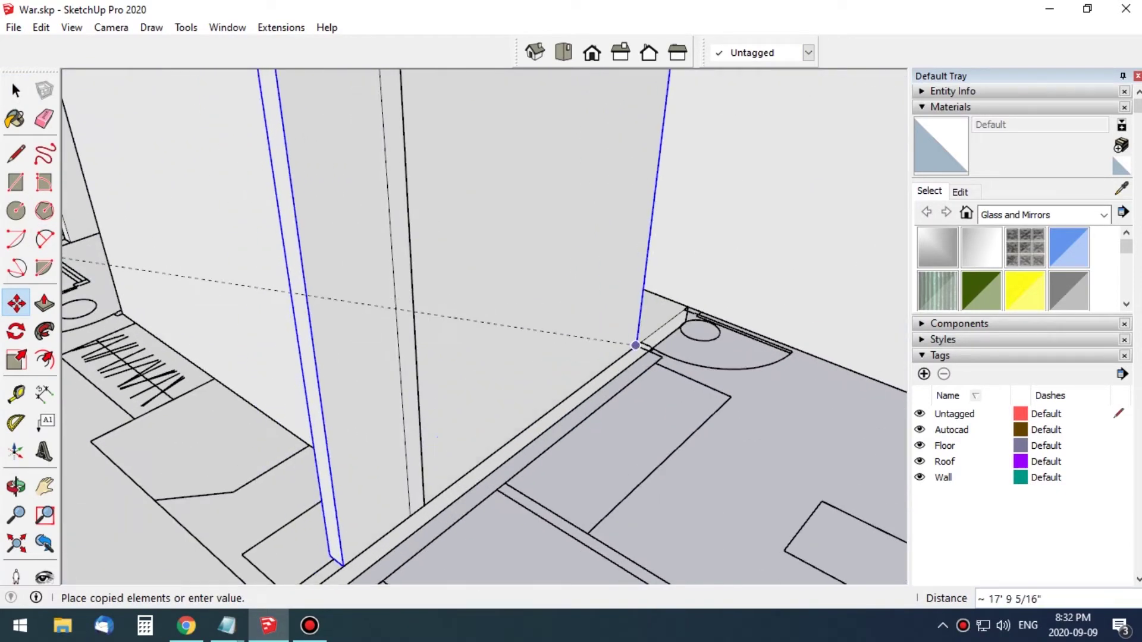
{"action": "left_click", "coordinate": [636, 345]}
{"action": "scroll", "coordinate": [636, 345], "scroll_direction": "down", "scroll_amount": 5}
- Push/Pull the copied wall to its final 8' 6" length, then view the room frontally
{"action": "key", "text": "space"}
{"action": "scroll", "coordinate": [683, 327], "scroll_direction": "up", "scroll_amount": 3}
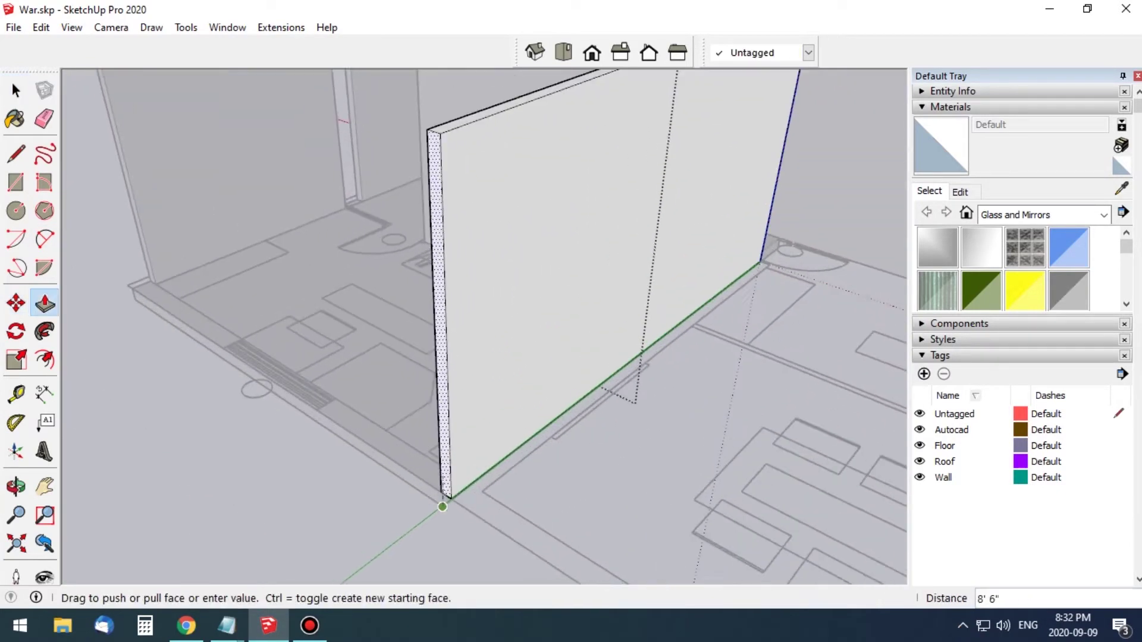
{"action": "left_click", "coordinate": [441, 492]}
{"action": "key", "text": "space"}
{"action": "scroll", "coordinate": [441, 492], "scroll_direction": "down", "scroll_amount": 5}
{"action": "middle_click_drag", "start_coordinate": [441, 492], "coordinate": [476, 416]}
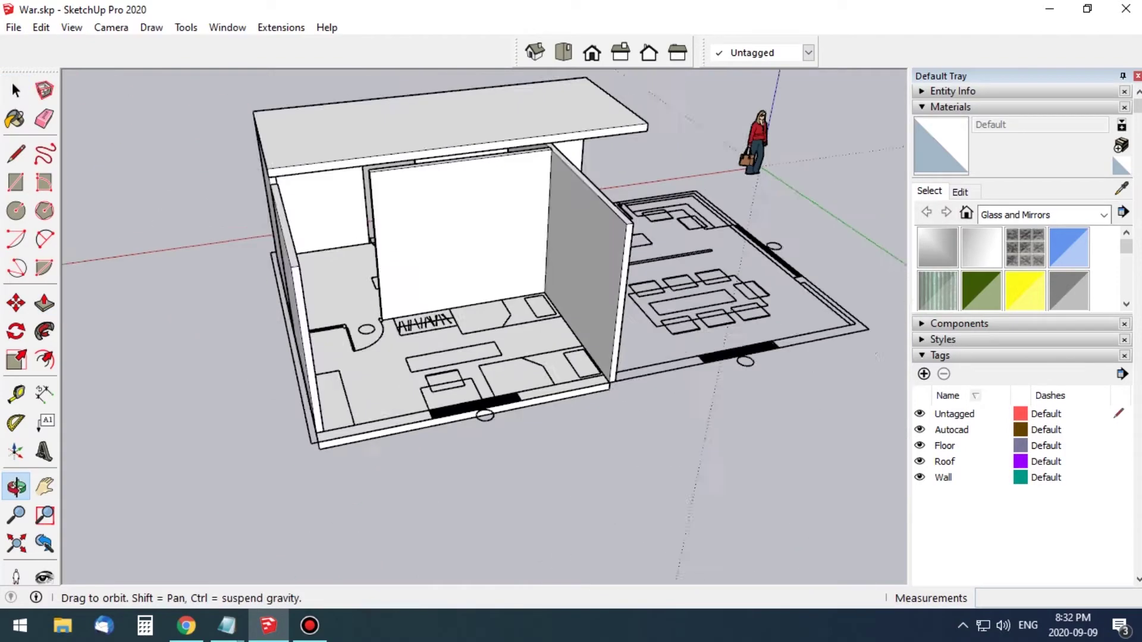
{"action": "scroll", "coordinate": [476, 417], "scroll_direction": "up", "scroll_amount": 2}
{"action": "scroll", "coordinate": [476, 416], "scroll_direction": "down", "scroll_amount": 1}
{"action": "scroll", "coordinate": [475, 357], "scroll_direction": "up", "scroll_amount": 3}
{"action": "scroll", "coordinate": [476, 357], "scroll_direction": "down", "scroll_amount": 3}
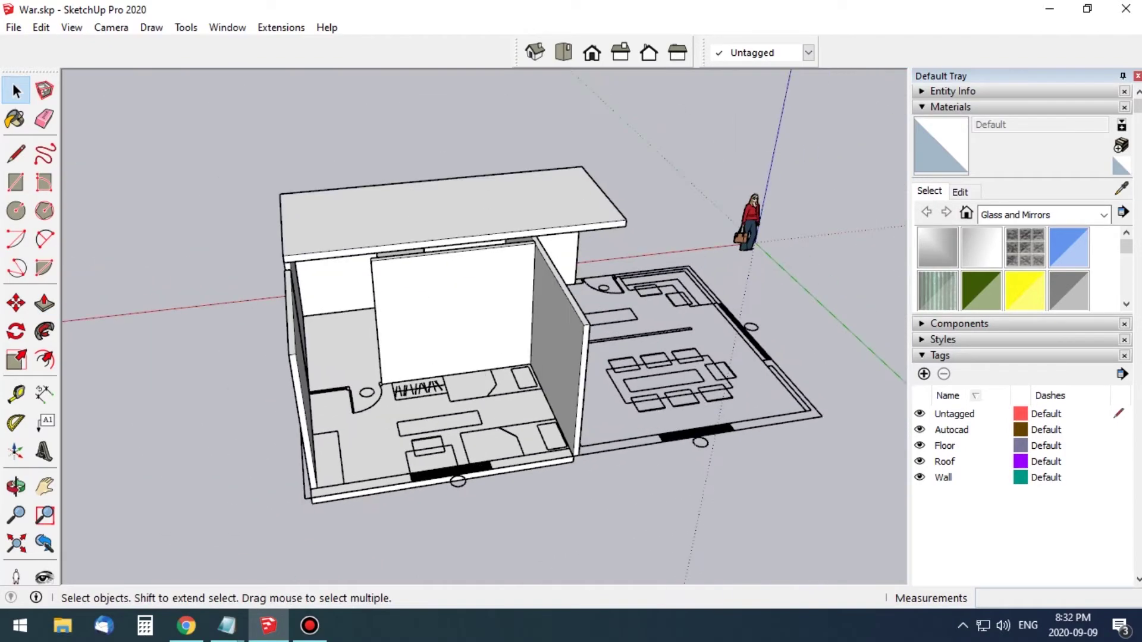
{"action": "middle_click_drag", "start_coordinate": [475, 356], "coordinate": [410, 279]}
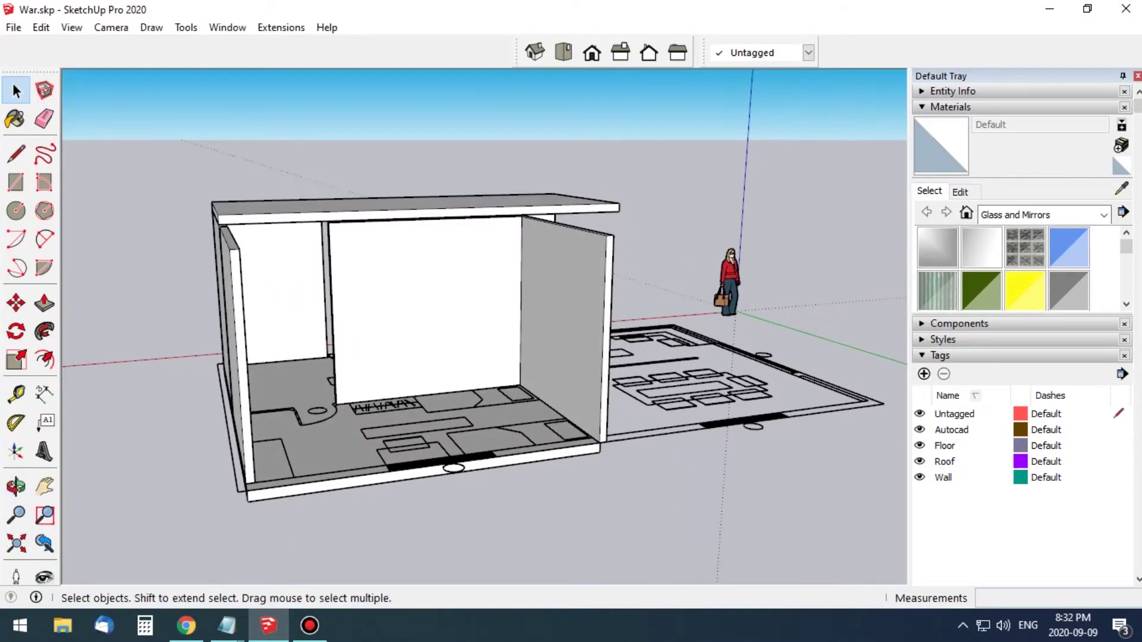
{"action": "mouse_move", "coordinate": [185, 625]}
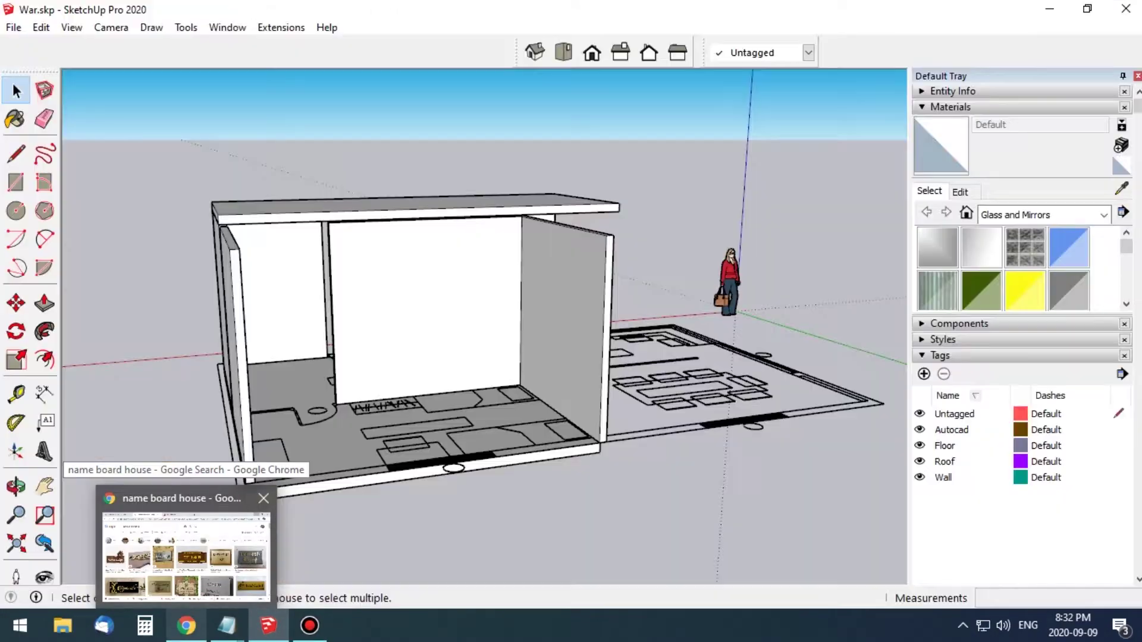
- Search 3D Warehouse for 'dining table' and download the glass-top table with four chairs
{"action": "left_click", "coordinate": [185, 553]}
{"action": "left_click", "coordinate": [113, 13]}
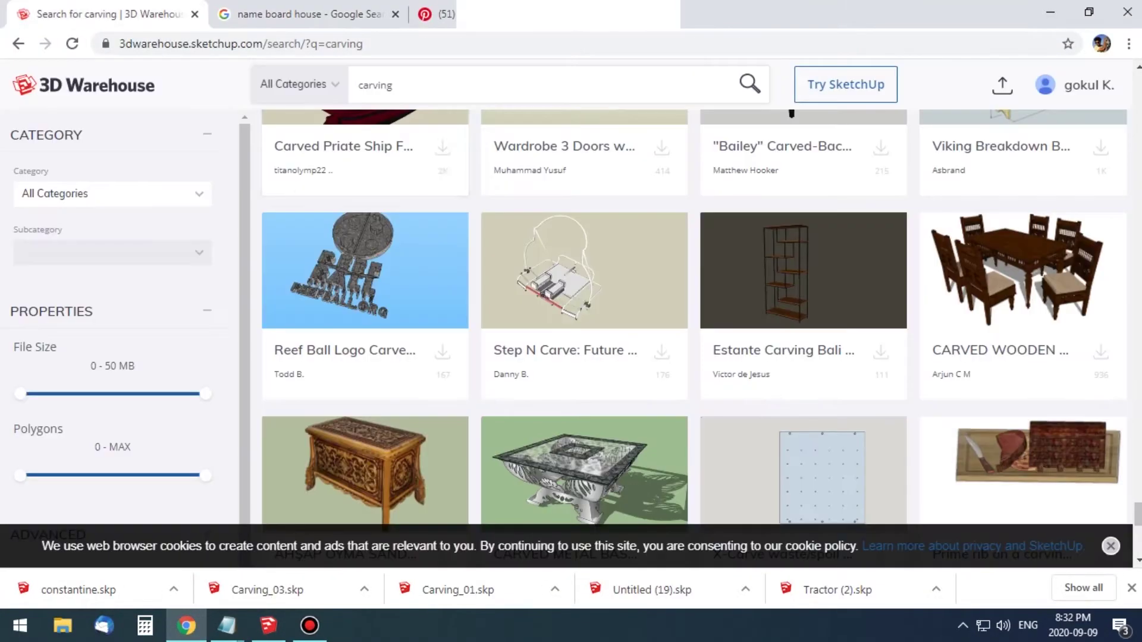
{"action": "type", "text": "din"}
{"action": "left_click", "coordinate": [306, 165]}
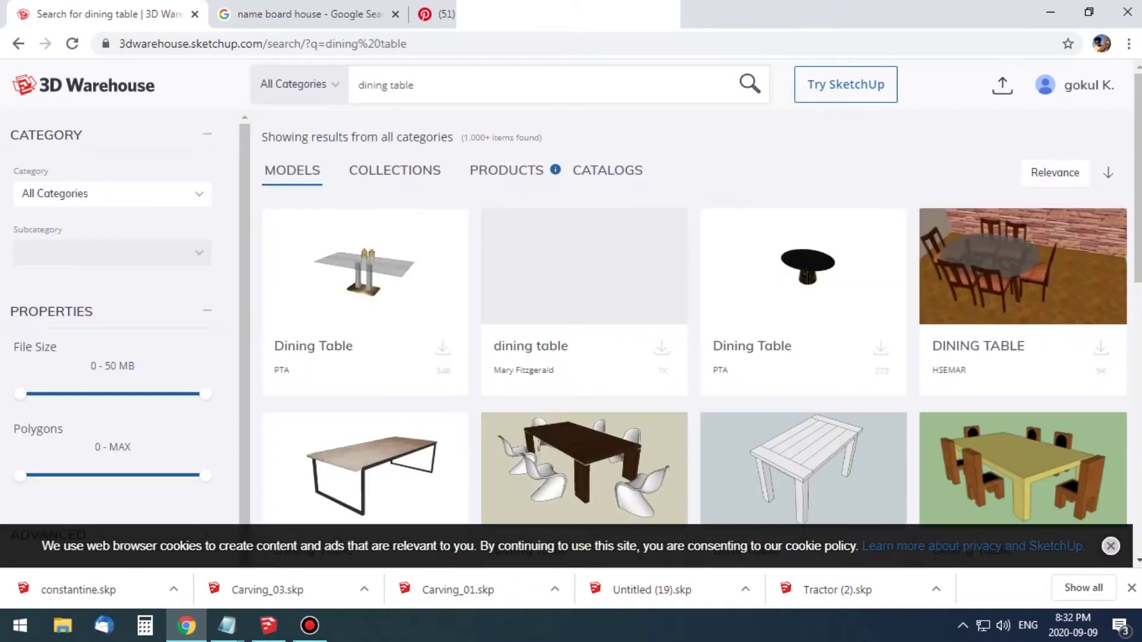
{"action": "scroll", "coordinate": [583, 333], "scroll_direction": "down", "scroll_amount": 5}
{"action": "scroll", "coordinate": [583, 333], "scroll_direction": "down", "scroll_amount": 1}
{"action": "scroll", "coordinate": [582, 333], "scroll_direction": "up", "scroll_amount": 1}
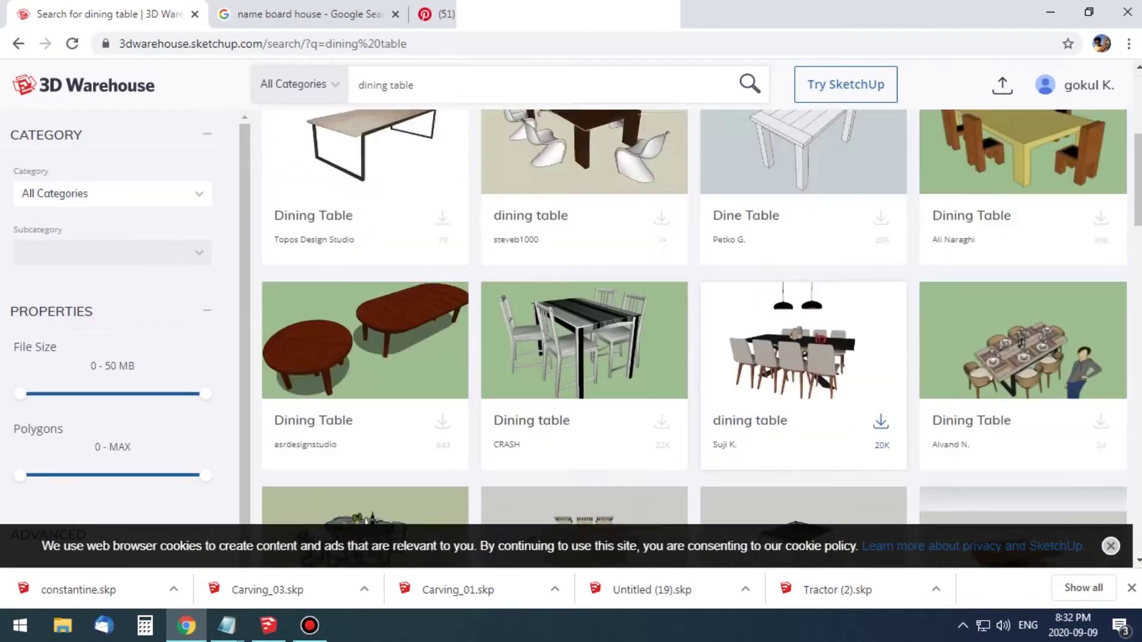
{"action": "scroll", "coordinate": [582, 333], "scroll_direction": "down", "scroll_amount": 4}
{"action": "scroll", "coordinate": [582, 333], "scroll_direction": "up", "scroll_amount": 5}
{"action": "scroll", "coordinate": [583, 333], "scroll_direction": "down", "scroll_amount": 1}
{"action": "scroll", "coordinate": [583, 333], "scroll_direction": "down", "scroll_amount": 3}
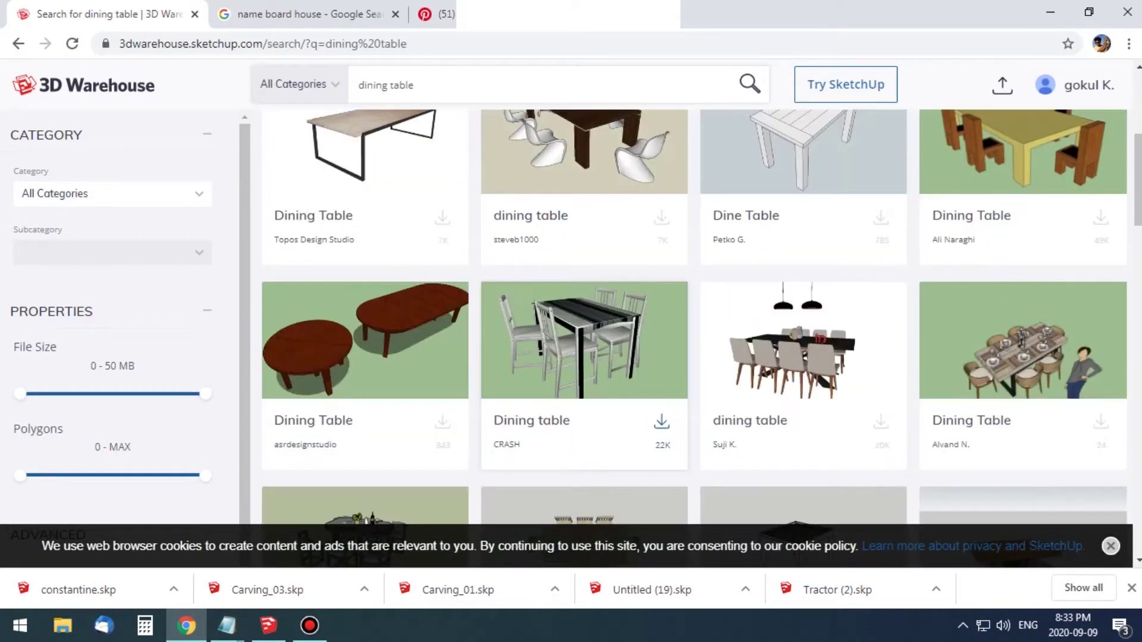
{"action": "left_click", "coordinate": [582, 333]}
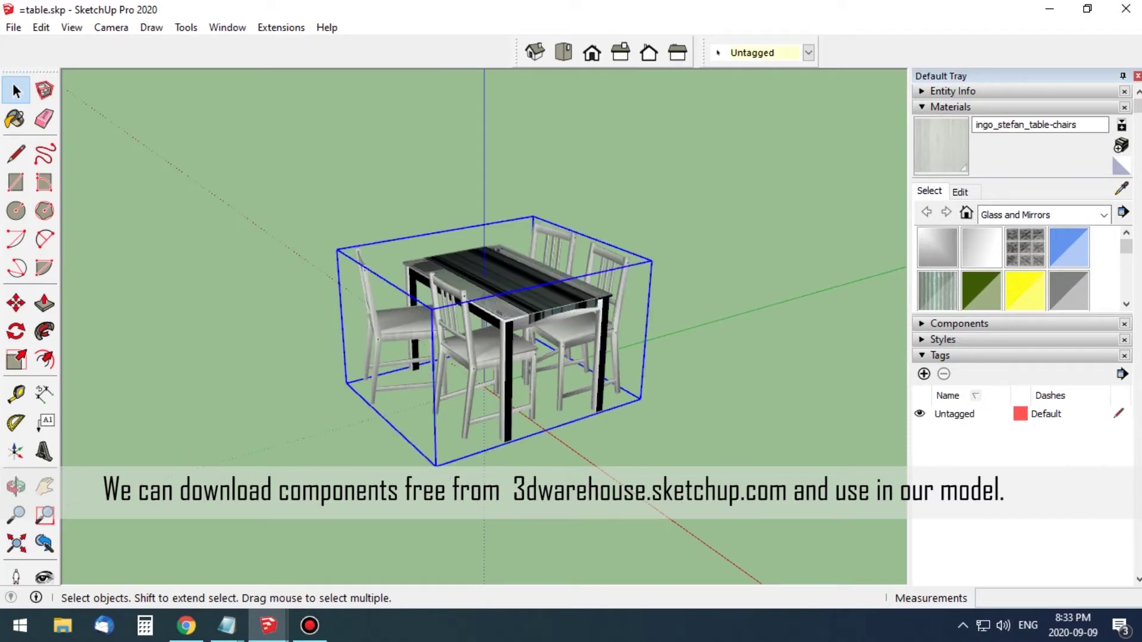
- Paste the dining table set onto the floor plan in War.skp
{"action": "left_click", "coordinate": [357, 553]}
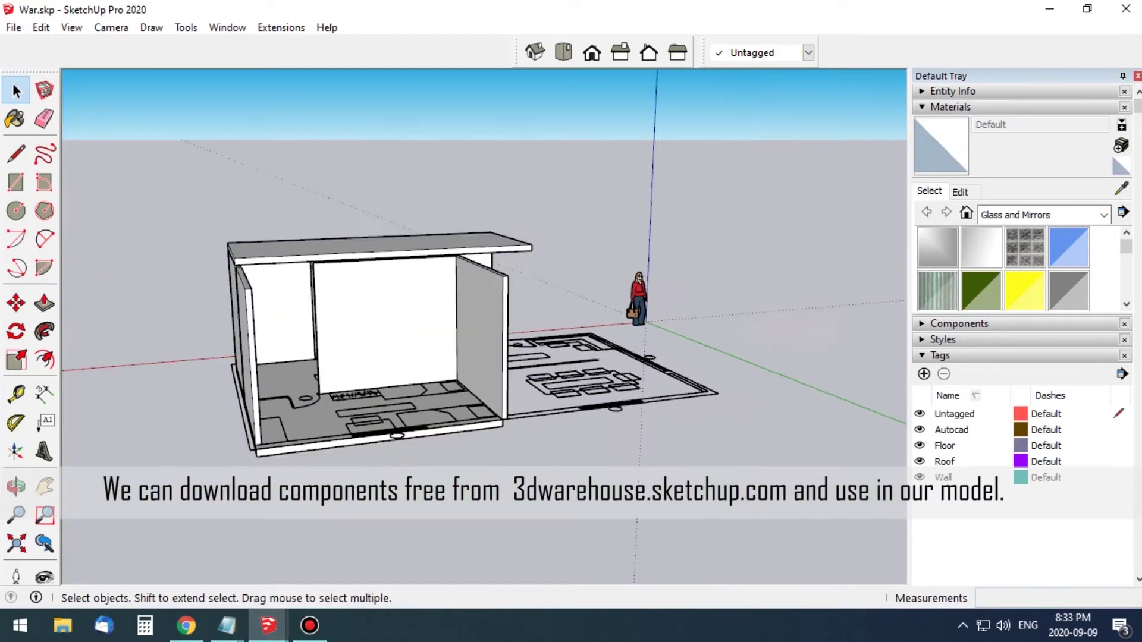
{"action": "left_click", "coordinate": [460, 405]}
{"action": "scroll", "coordinate": [460, 404], "scroll_direction": "up", "scroll_amount": 3}
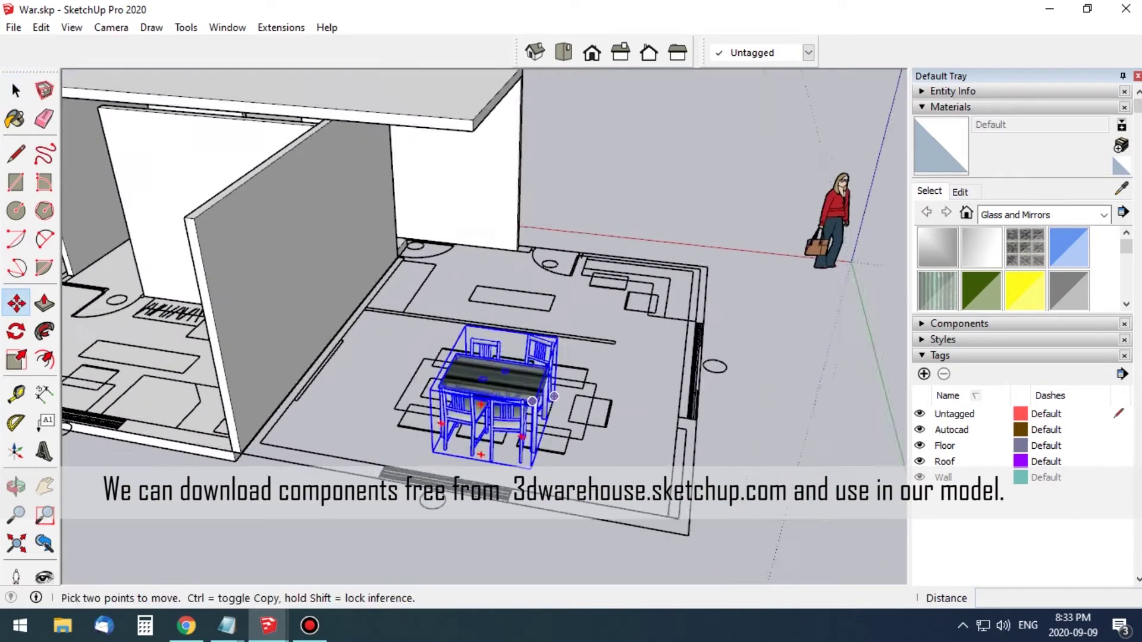
{"action": "middle_click_drag", "start_coordinate": [459, 404], "coordinate": [452, 380]}
- Start rotating the table set, cancel it, and zoom in to check its placement
{"action": "key", "text": "q"}
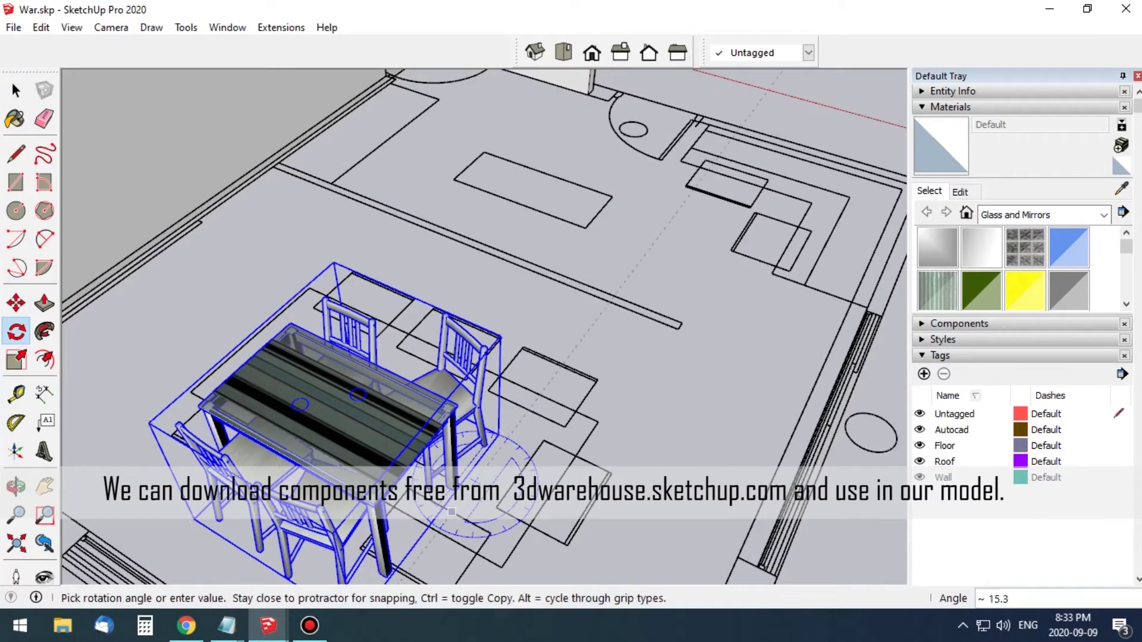
{"action": "key", "text": "Escape"}
{"action": "scroll", "coordinate": [305, 409], "scroll_direction": "down", "scroll_amount": 3}
{"action": "scroll", "coordinate": [304, 409], "scroll_direction": "up", "scroll_amount": 2}
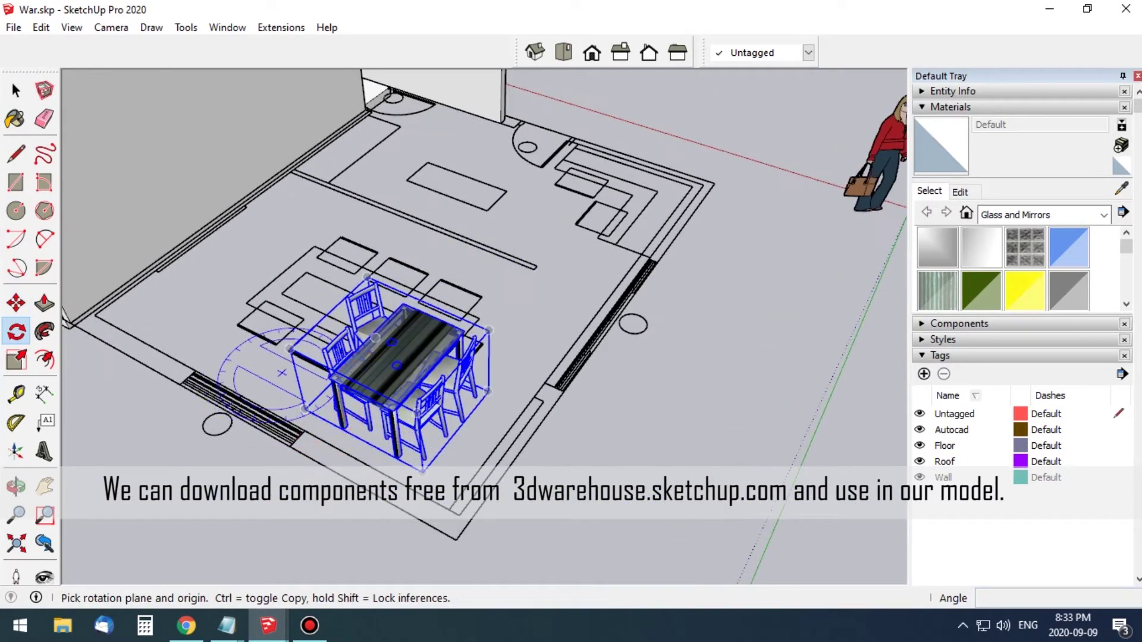
{"action": "middle_click_drag", "start_coordinate": [282, 373], "coordinate": [321, 345]}
{"action": "scroll", "coordinate": [375, 289], "scroll_direction": "up", "scroll_amount": 3}
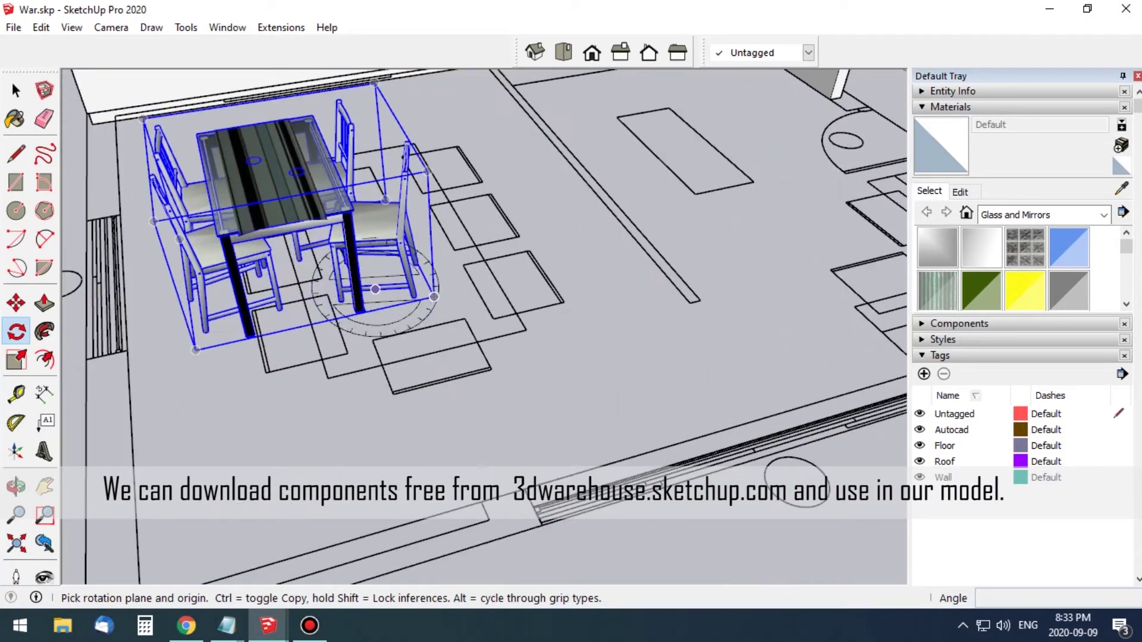
{"action": "scroll", "coordinate": [469, 324], "scroll_direction": "down", "scroll_amount": 3}
{"action": "scroll", "coordinate": [470, 324], "scroll_direction": "down", "scroll_amount": 3}
{"action": "type", "text": "Furniture"}
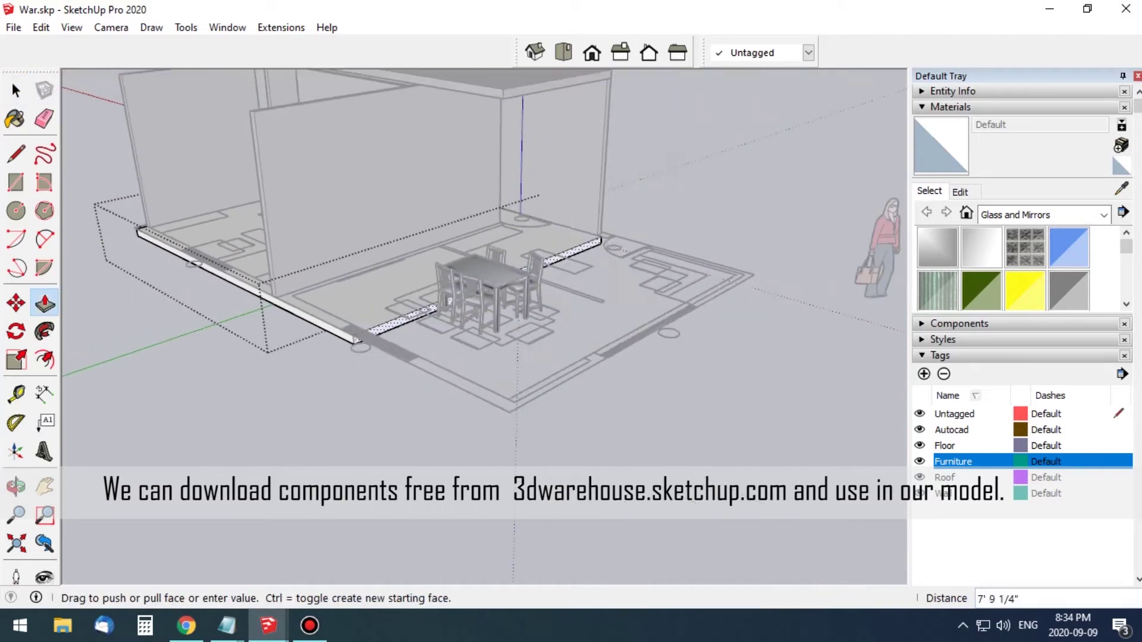
{"action": "type", "text": "17'6"}
{"action": "key", "text": "Return"}
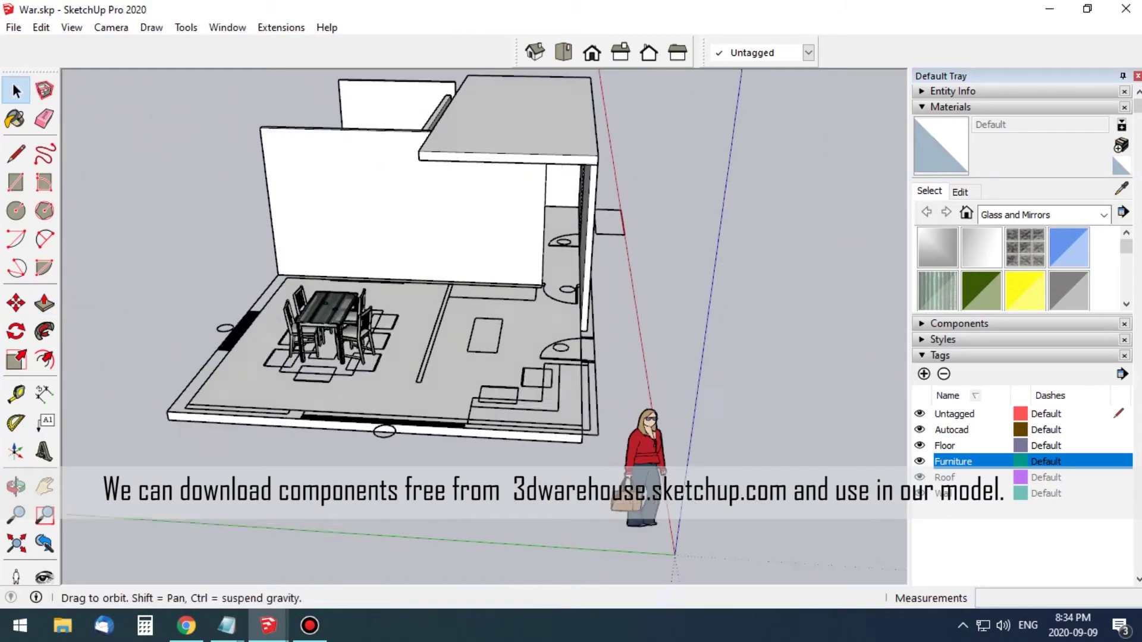
{"action": "key", "text": "space"}
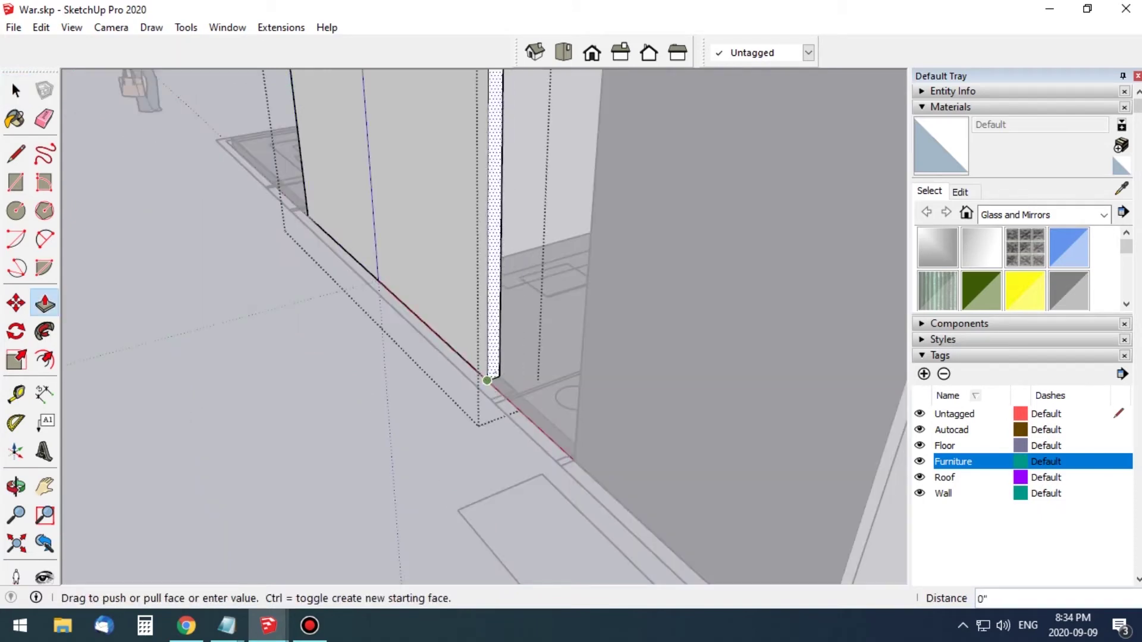
{"action": "middle_click_drag", "start_coordinate": [500, 381], "coordinate": [533, 501]}
{"action": "key", "text": "space"}
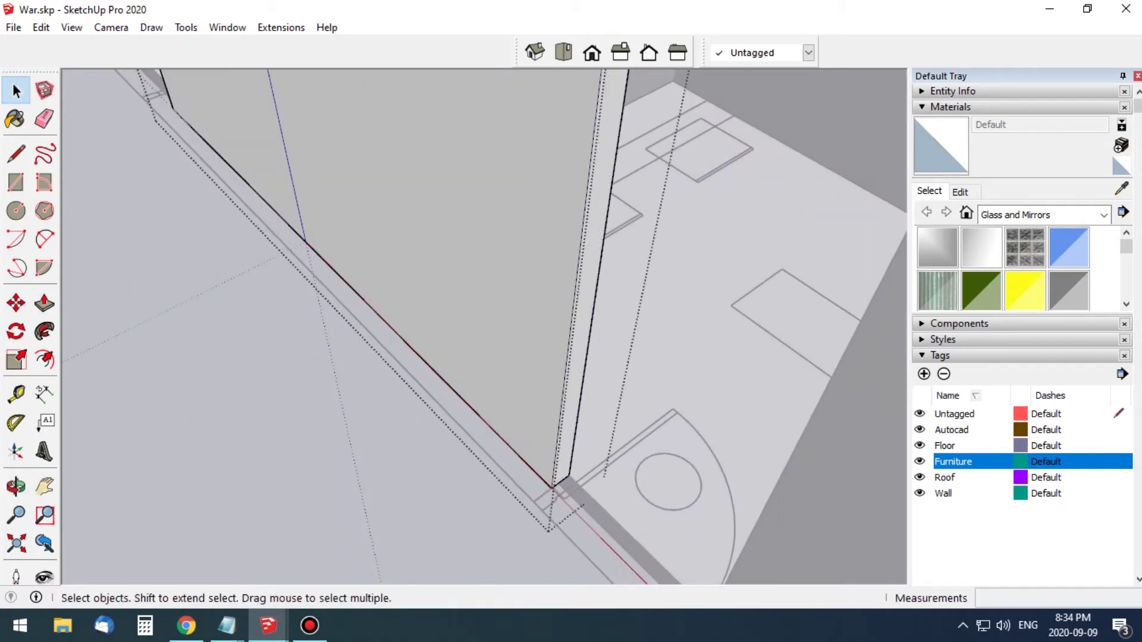
{"action": "mouse_move", "coordinate": [550, 488]}
{"action": "middle_mouse_down"}
{"action": "mouse_move", "coordinate": [595, 452]}
{"action": "mouse_move", "coordinate": [571, 428]}
{"action": "middle_mouse_up"}
{"action": "key", "text": "space"}
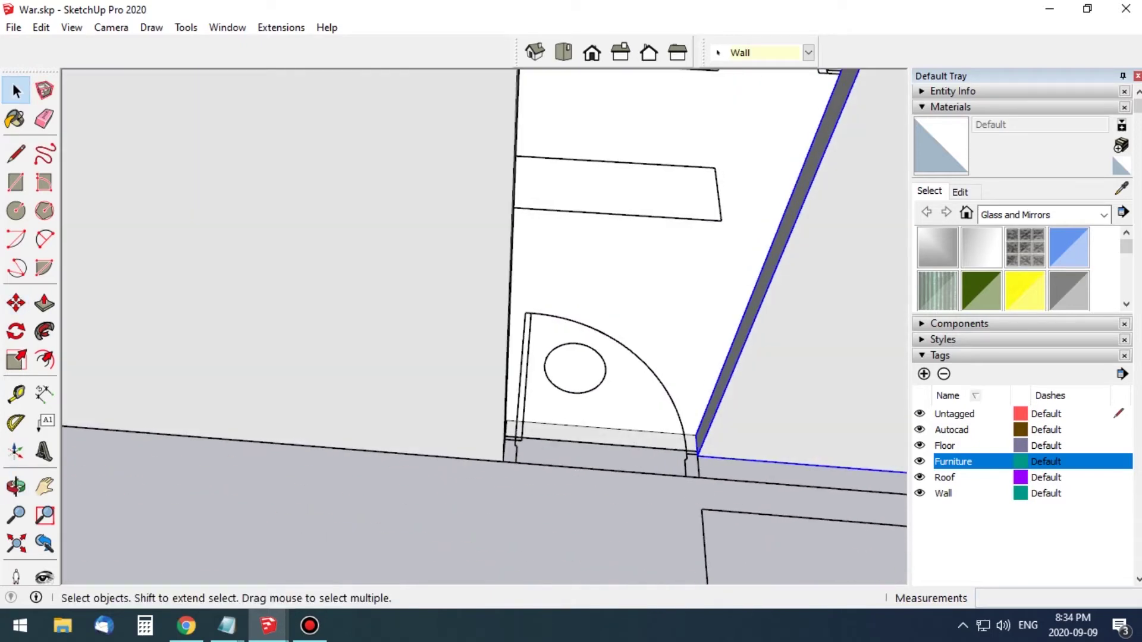
{"action": "key", "text": "m"}
{"action": "key", "text": "space"}
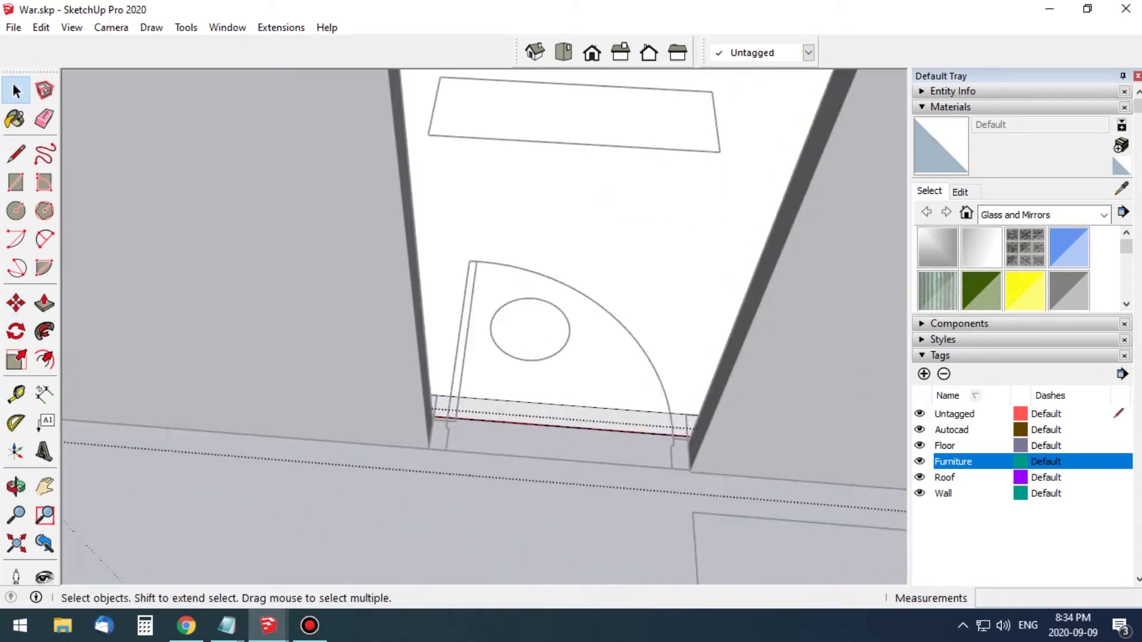
{"action": "key", "text": "p"}
{"action": "key", "text": "space"}
{"action": "key", "text": "shift+z"}
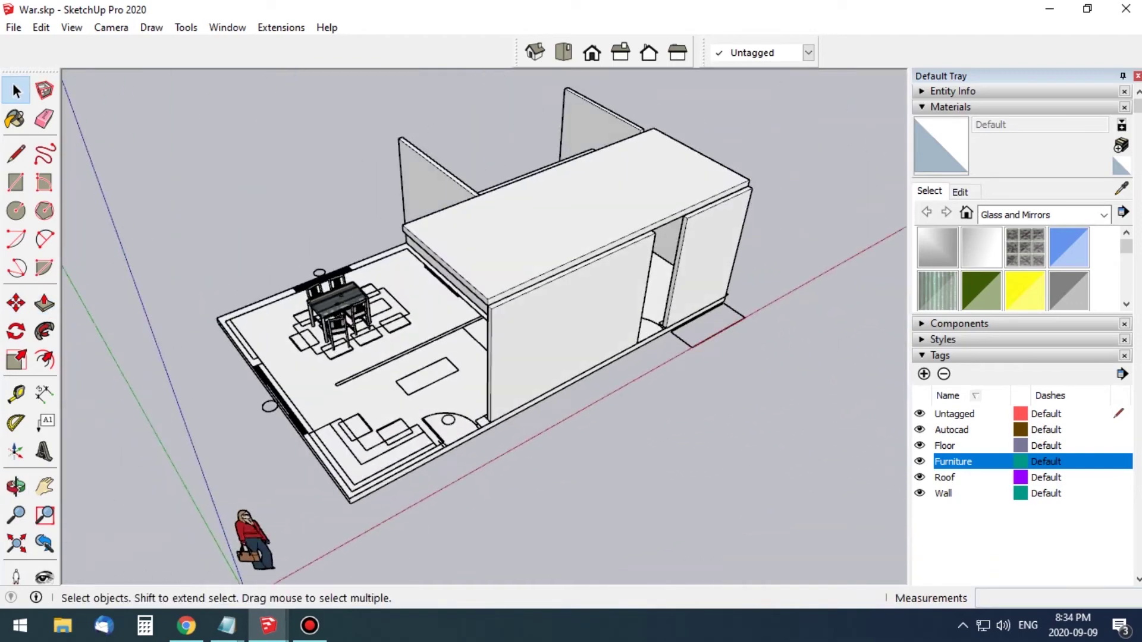
{"action": "scroll", "coordinate": [490, 422], "scroll_direction": "up", "scroll_amount": 5}
{"action": "key", "text": "p"}
{"action": "left_click", "coordinate": [490, 424]}
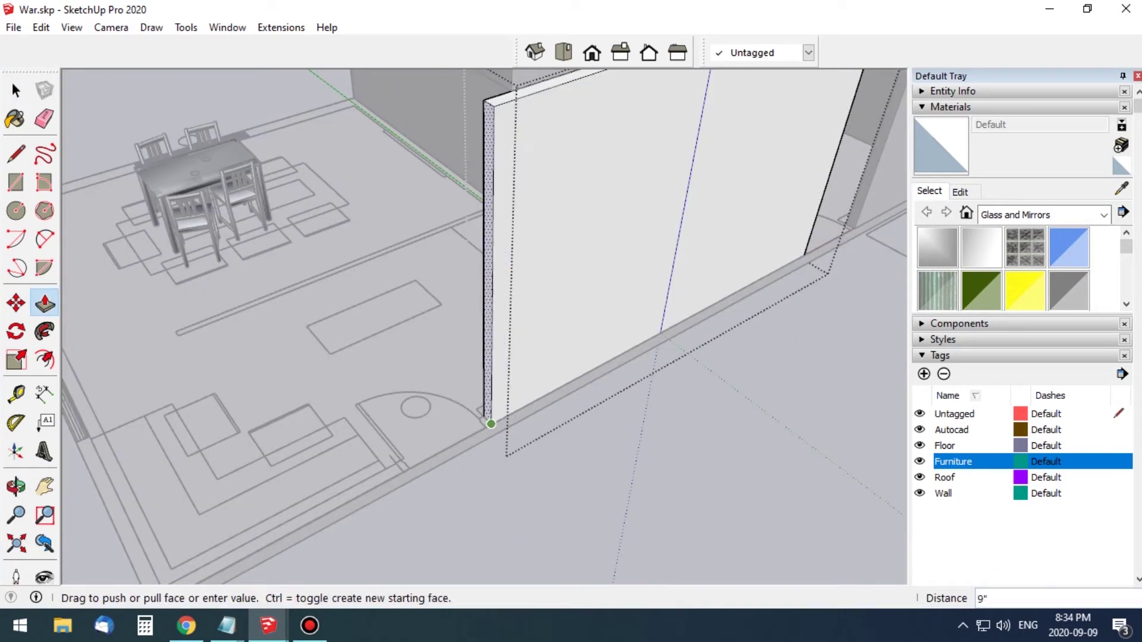
{"action": "key", "text": "space"}
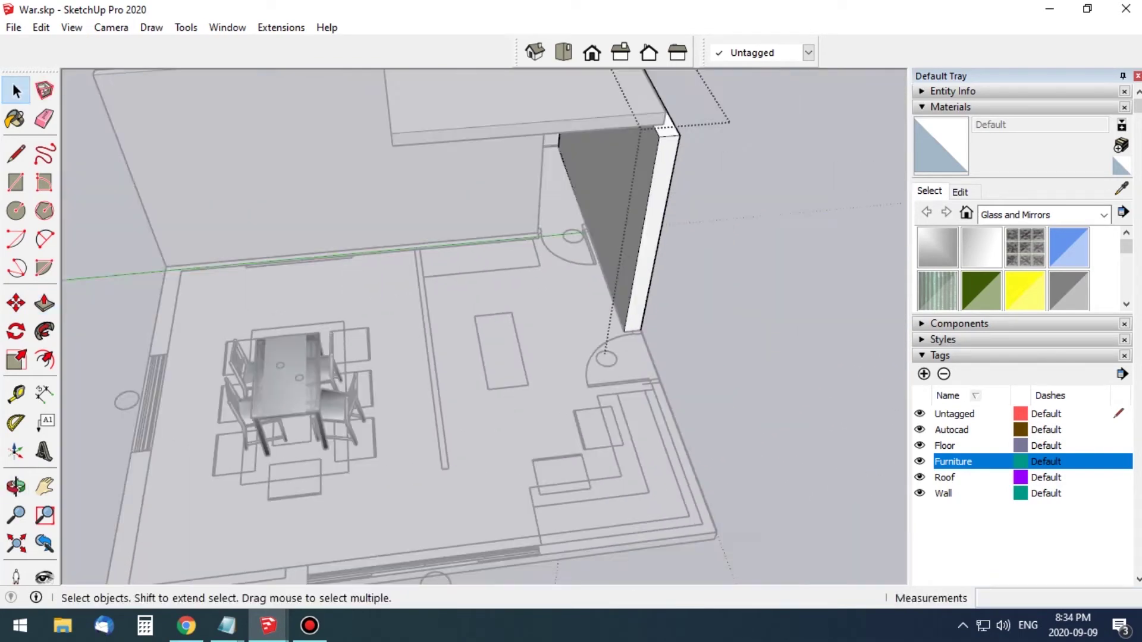
{"action": "scroll", "coordinate": [484, 327], "scroll_direction": "down", "scroll_amount": 5}
{"action": "middle_click_drag", "start_coordinate": [485, 327], "coordinate": [357, 285]}
{"action": "scroll", "coordinate": [485, 327], "scroll_direction": "up", "scroll_amount": 2}
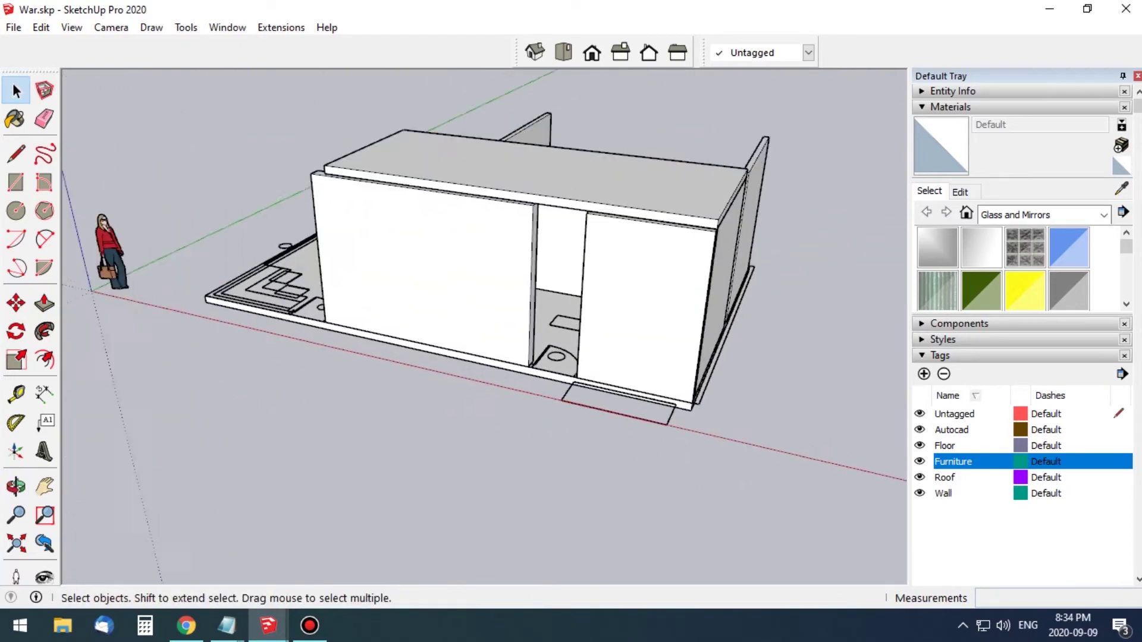
{"action": "mouse_move", "coordinate": [485, 327]}
{"action": "middle_mouse_down"}
{"action": "mouse_move", "coordinate": [247, 316]}
{"action": "mouse_move", "coordinate": [484, 268]}
{"action": "mouse_move", "coordinate": [451, 226]}
{"action": "mouse_move", "coordinate": [476, 249]}
{"action": "mouse_move", "coordinate": [452, 267]}
{"action": "mouse_move", "coordinate": [416, 238]}
{"action": "middle_mouse_up"}
- Select the roof slab and pull its edge face outward
{"action": "key", "text": "space"}
{"action": "left_click", "coordinate": [420, 204]}
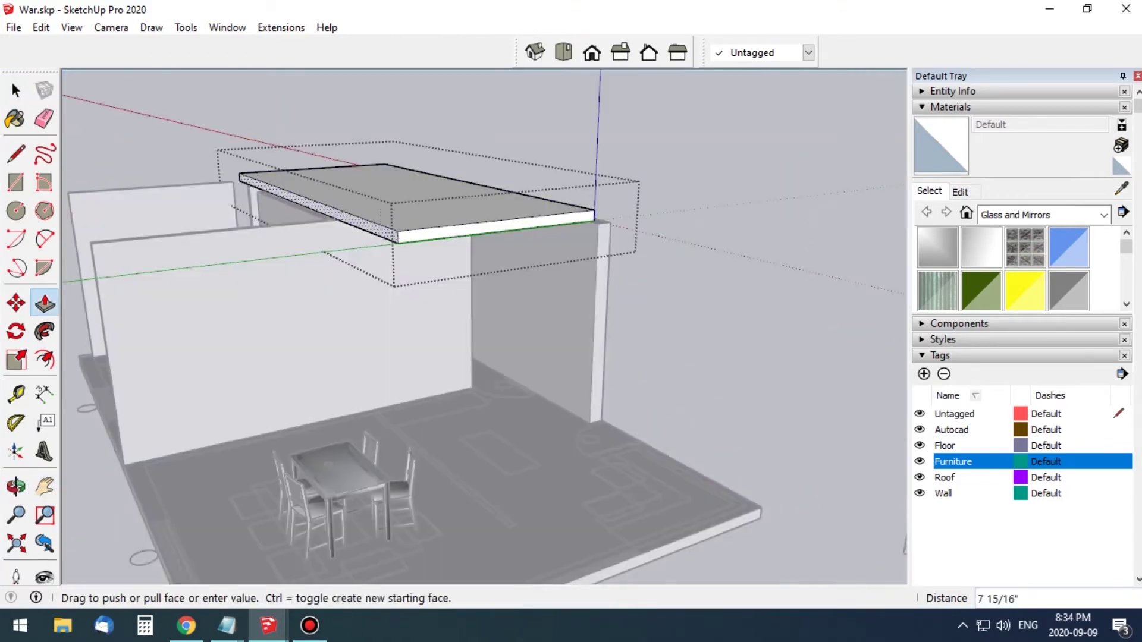
{"action": "mouse_move", "coordinate": [416, 475]}
{"action": "middle_mouse_down"}
{"action": "mouse_move", "coordinate": [415, 413]}
{"action": "mouse_move", "coordinate": [416, 476]}
{"action": "mouse_move", "coordinate": [416, 452]}
{"action": "mouse_move", "coordinate": [464, 404]}
{"action": "mouse_move", "coordinate": [464, 381]}
{"action": "middle_mouse_up"}
{"action": "key", "text": "space"}
{"action": "scroll", "coordinate": [452, 356], "scroll_direction": "up", "scroll_amount": 3}
{"action": "scroll", "coordinate": [452, 357], "scroll_direction": "down", "scroll_amount": 3}
{"action": "scroll", "coordinate": [452, 356], "scroll_direction": "up", "scroll_amount": 3}
{"action": "scroll", "coordinate": [452, 357], "scroll_direction": "up", "scroll_amount": 3}
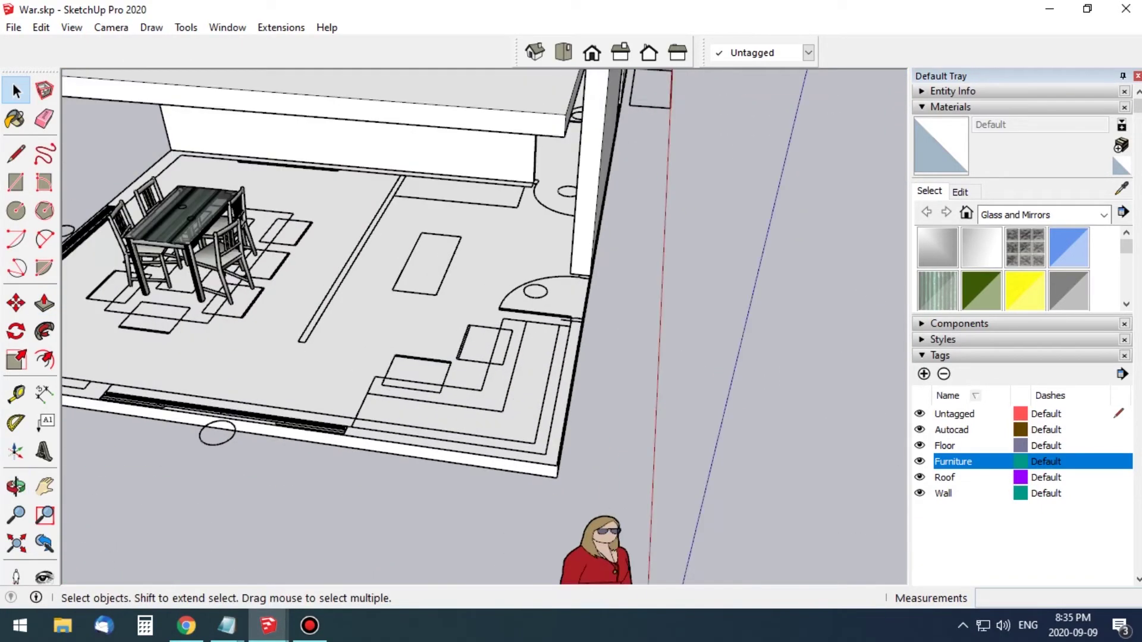
- Start a wall footprint rectangle, cancel it, and push/pull a face up 10'
{"action": "key", "text": "r"}
{"action": "scroll", "coordinate": [341, 424], "scroll_direction": "up", "scroll_amount": 2}
{"action": "middle_click_drag", "start_coordinate": [689, 410], "coordinate": [690, 470]}
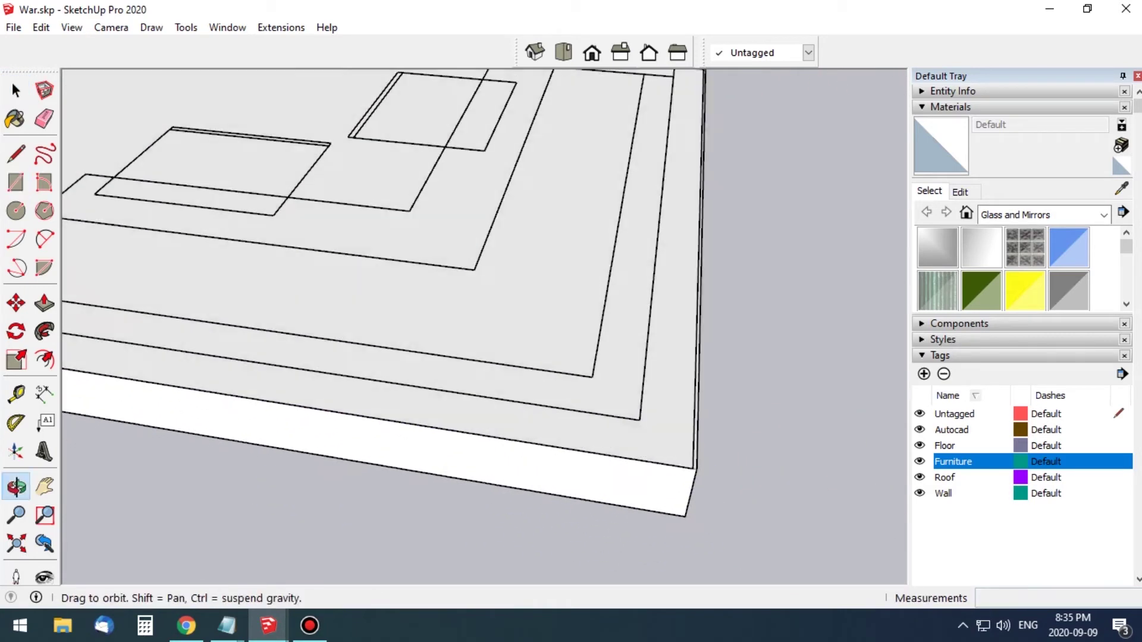
{"action": "key", "text": "Escape"}
{"action": "key", "text": "p"}
{"action": "scroll", "coordinate": [352, 425], "scroll_direction": "down", "scroll_amount": 5}
{"action": "scroll", "coordinate": [352, 425], "scroll_direction": "up", "scroll_amount": 2}
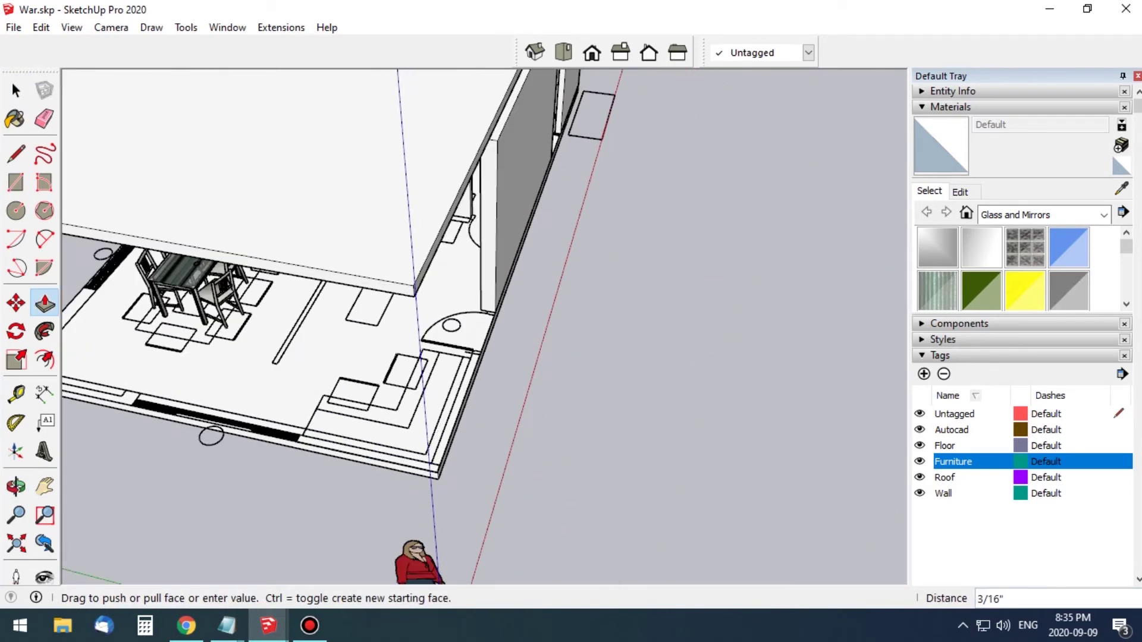
{"action": "type", "text": "10'"}
{"action": "key", "text": "Return"}
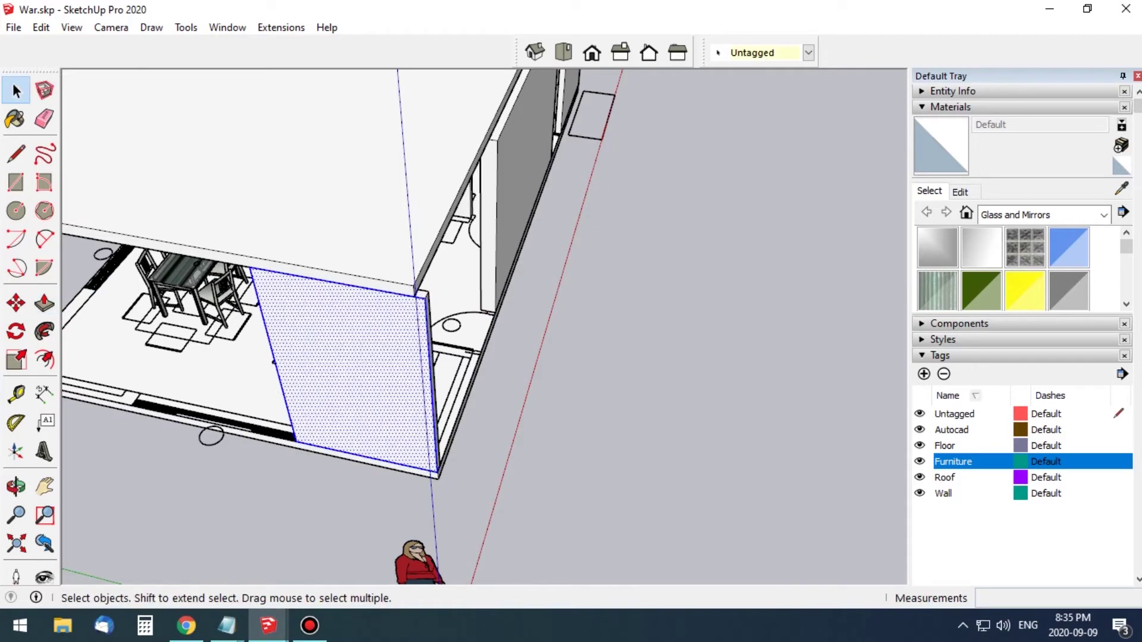
- Draw a thin wall footprint at the open corner and raise it into a 10' wall
{"action": "middle_click_drag", "start_coordinate": [416, 267], "coordinate": [416, 208]}
{"action": "scroll", "coordinate": [417, 267], "scroll_direction": "up", "scroll_amount": 2}
{"action": "scroll", "coordinate": [416, 268], "scroll_direction": "up", "scroll_amount": 2}
{"action": "scroll", "coordinate": [416, 268], "scroll_direction": "up", "scroll_amount": 2}
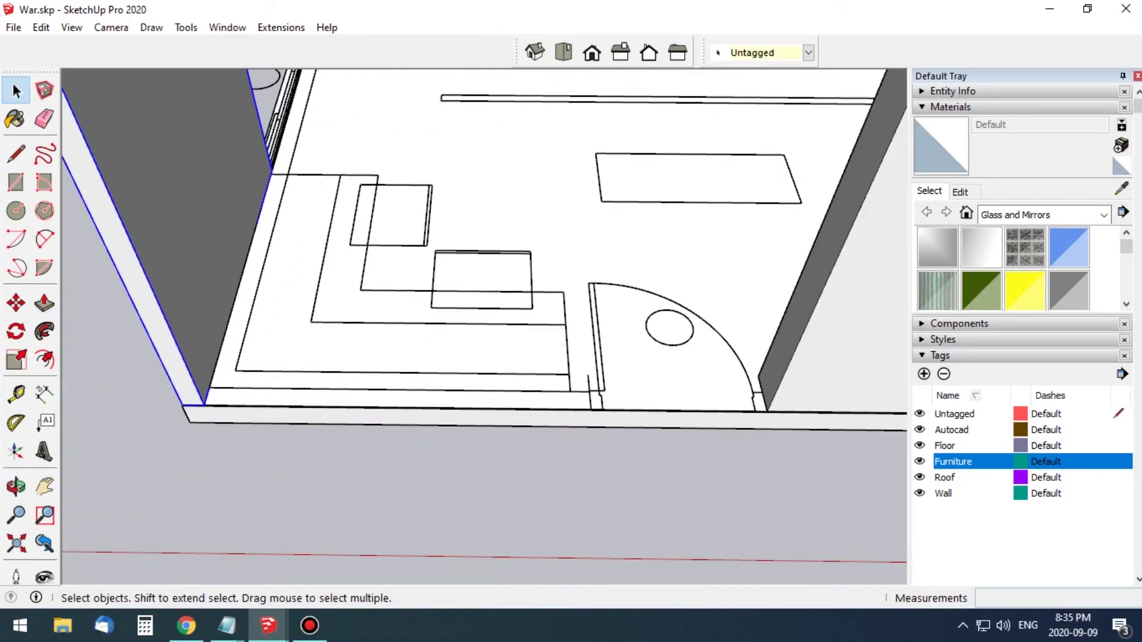
{"action": "scroll", "coordinate": [595, 405], "scroll_direction": "up", "scroll_amount": 3}
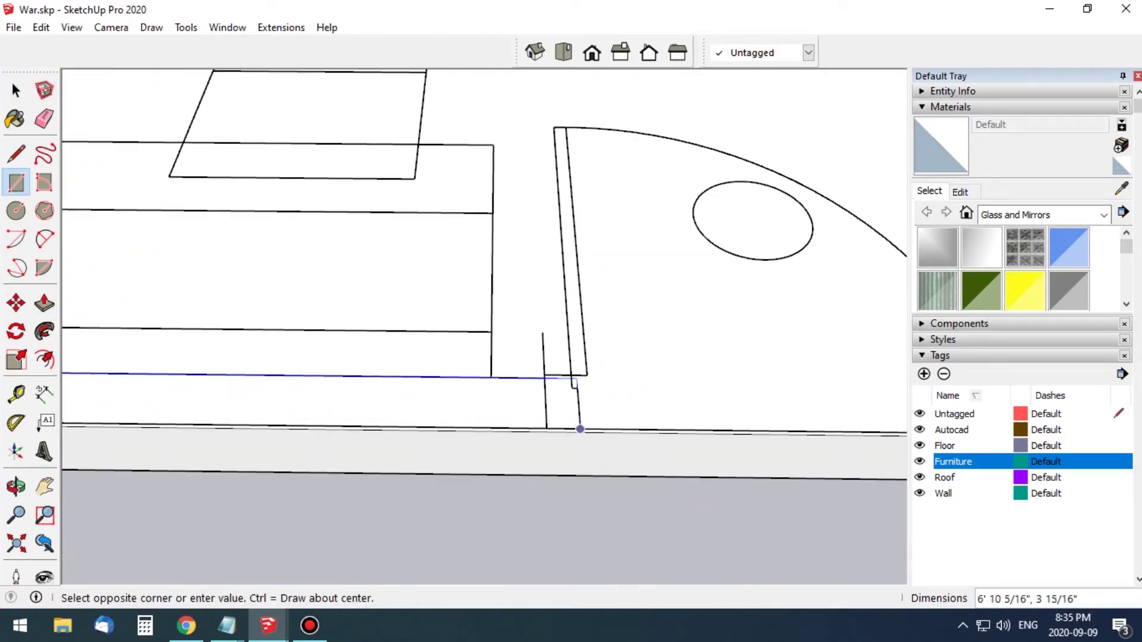
{"action": "left_click", "coordinate": [577, 428]}
{"action": "scroll", "coordinate": [630, 390], "scroll_direction": "down", "scroll_amount": 3}
{"action": "scroll", "coordinate": [570, 498], "scroll_direction": "down", "scroll_amount": 2}
{"action": "key", "text": "p"}
{"action": "left_click", "coordinate": [517, 454]}
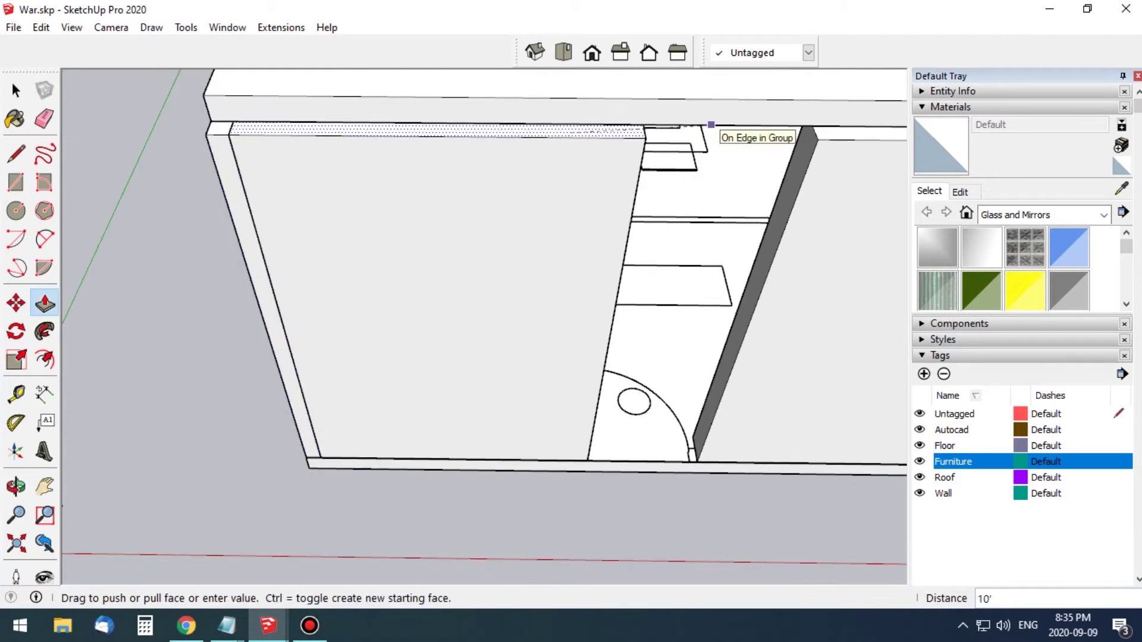
{"action": "key", "text": "space"}
- Open the roof group and stretch the slab over the new walls
{"action": "left_click", "coordinate": [416, 327]}
{"action": "middle_click_drag", "start_coordinate": [416, 327], "coordinate": [535, 268]}
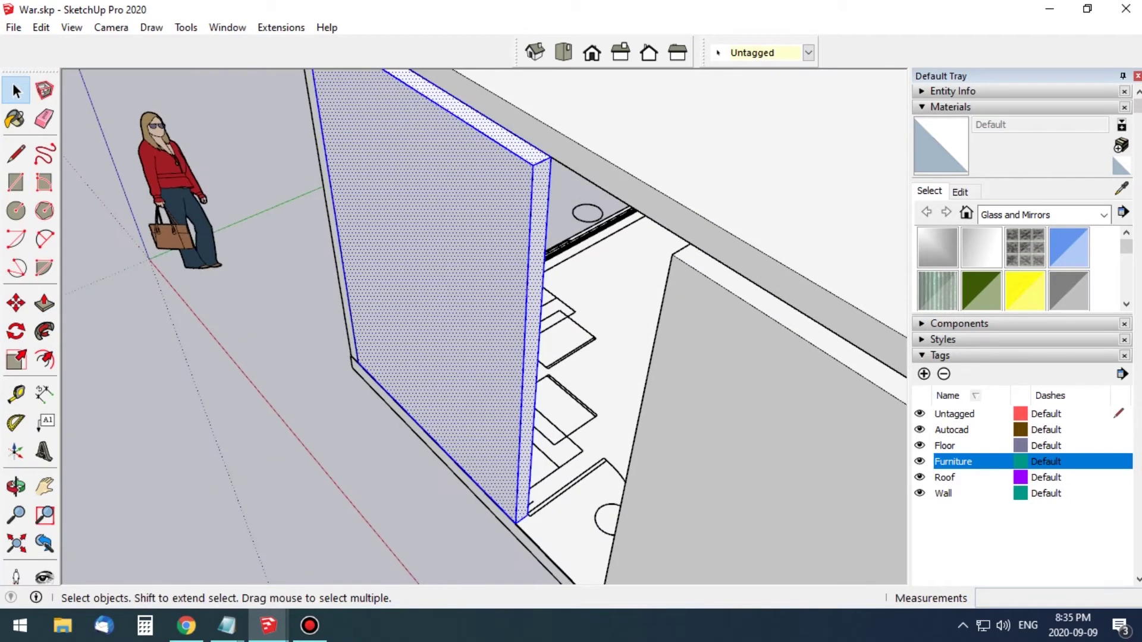
{"action": "key", "text": "Return"}
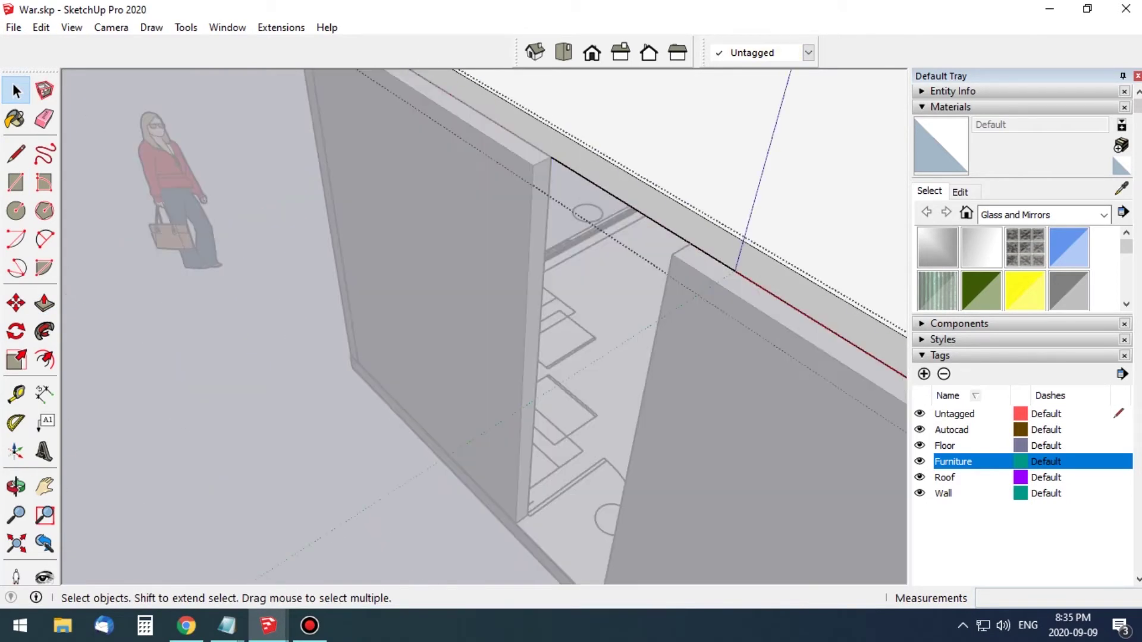
{"action": "key", "text": "p"}
{"action": "middle_click_drag", "start_coordinate": [476, 297], "coordinate": [416, 267]}
{"action": "middle_click_drag", "start_coordinate": [476, 298], "coordinate": [416, 286]}
{"action": "key", "text": "space"}
{"action": "scroll", "coordinate": [476, 298], "scroll_direction": "down", "scroll_amount": 5}
{"action": "scroll", "coordinate": [476, 297], "scroll_direction": "up", "scroll_amount": 1}
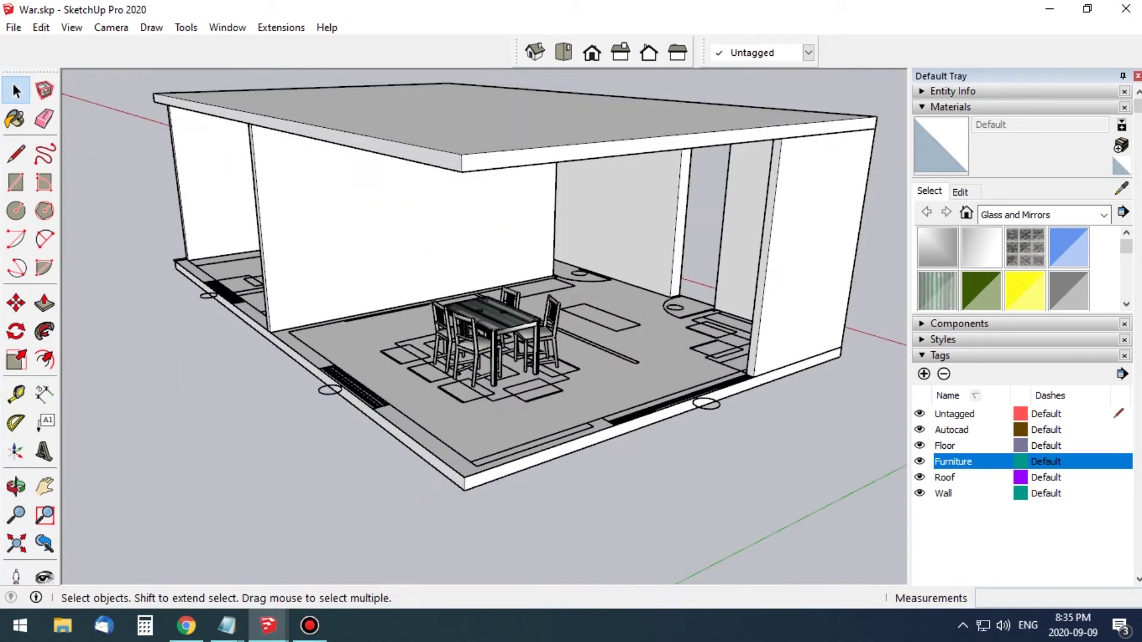
{"action": "scroll", "coordinate": [476, 327], "scroll_direction": "up", "scroll_amount": 5}
{"action": "scroll", "coordinate": [476, 327], "scroll_direction": "down", "scroll_amount": 5}
{"action": "mouse_move", "coordinate": [476, 327]}
{"action": "middle_mouse_down"}
{"action": "mouse_move", "coordinate": [452, 315]}
{"action": "mouse_move", "coordinate": [476, 298]}
{"action": "middle_mouse_up"}
{"action": "scroll", "coordinate": [475, 327], "scroll_direction": "up", "scroll_amount": 4}
{"action": "scroll", "coordinate": [476, 327], "scroll_direction": "down", "scroll_amount": 4}
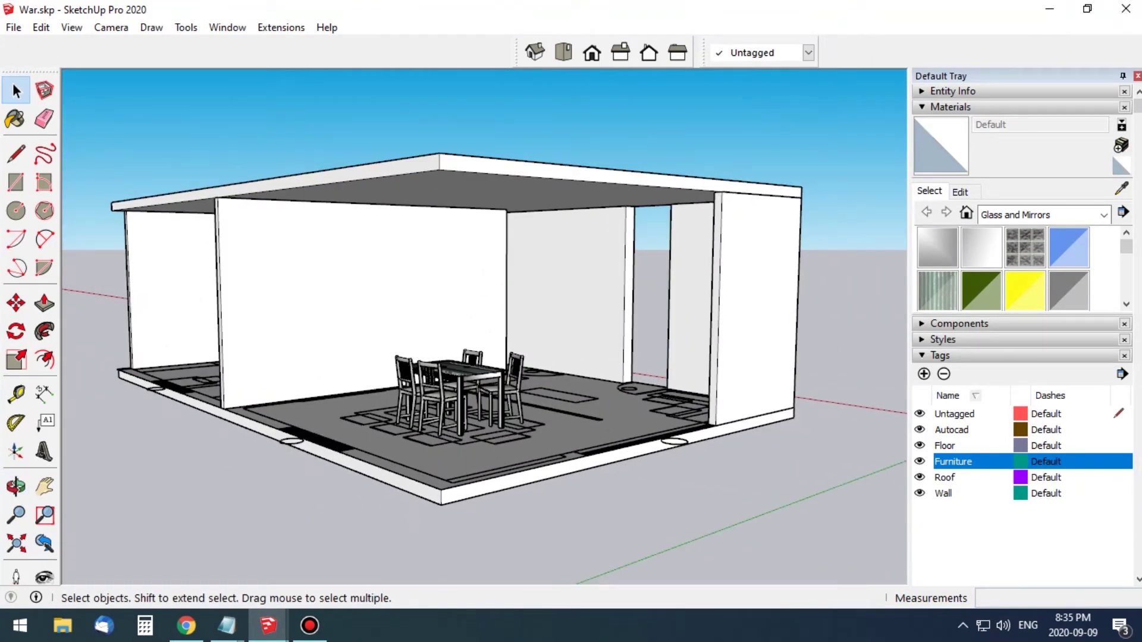
{"action": "left_click", "coordinate": [919, 493]}
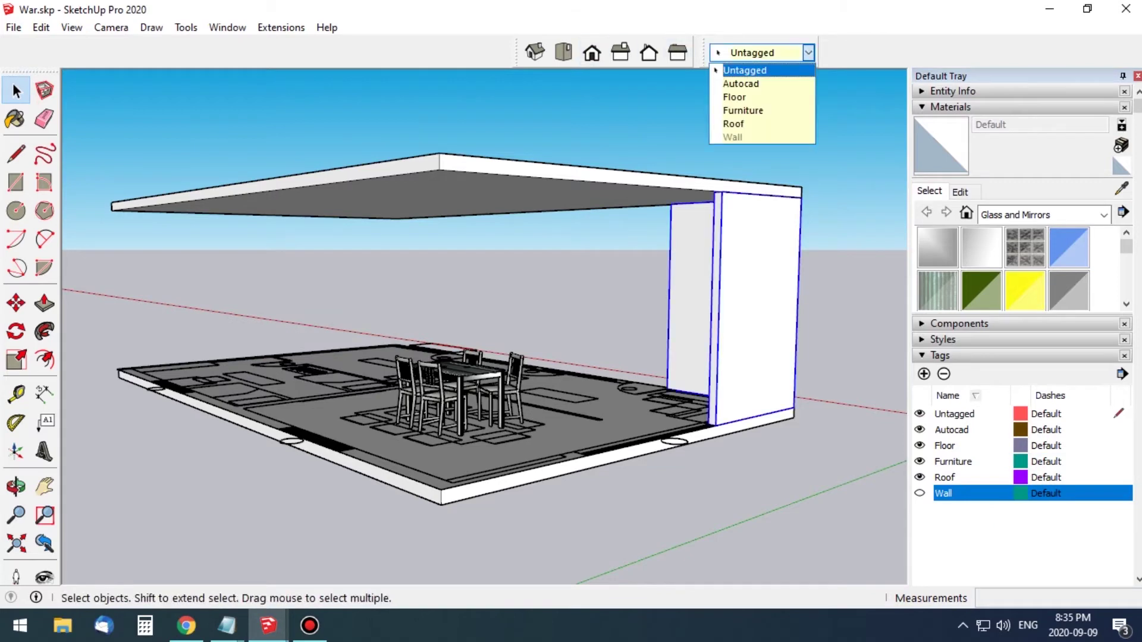
{"action": "left_click", "coordinate": [919, 493]}
{"action": "left_click", "coordinate": [944, 477]}
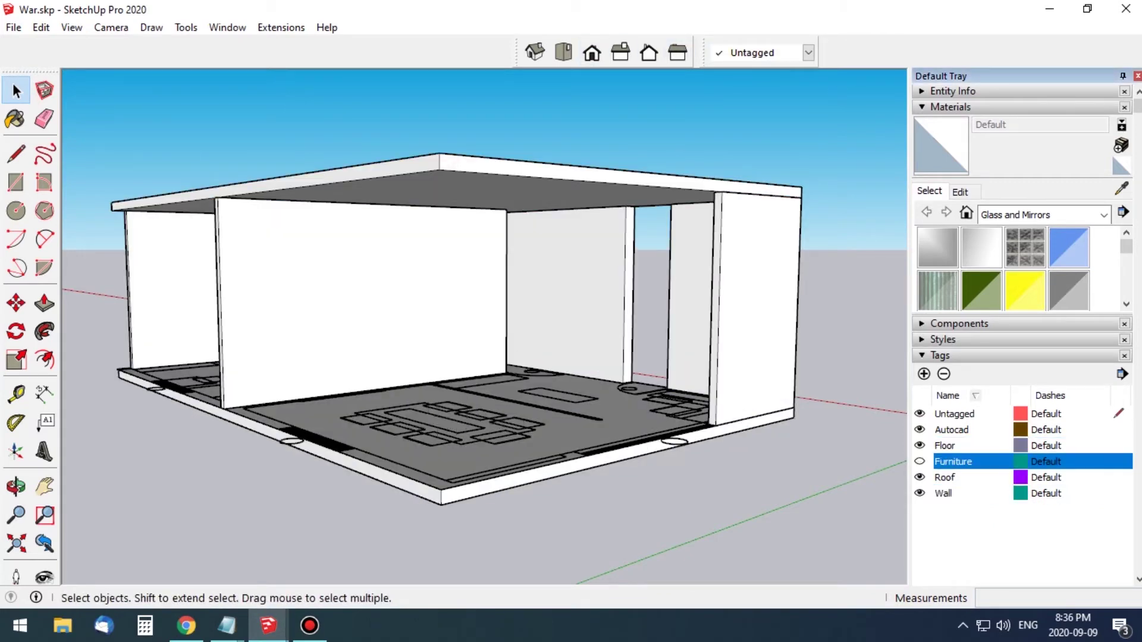
{"action": "left_click", "coordinate": [919, 461]}
{"action": "mouse_move", "coordinate": [475, 327]}
{"action": "middle_mouse_down"}
{"action": "mouse_move", "coordinate": [494, 321]}
{"action": "mouse_move", "coordinate": [464, 333]}
{"action": "mouse_move", "coordinate": [487, 297]}
{"action": "mouse_move", "coordinate": [464, 250]}
{"action": "middle_mouse_up"}
{"action": "scroll", "coordinate": [476, 327], "scroll_direction": "up", "scroll_amount": 2}
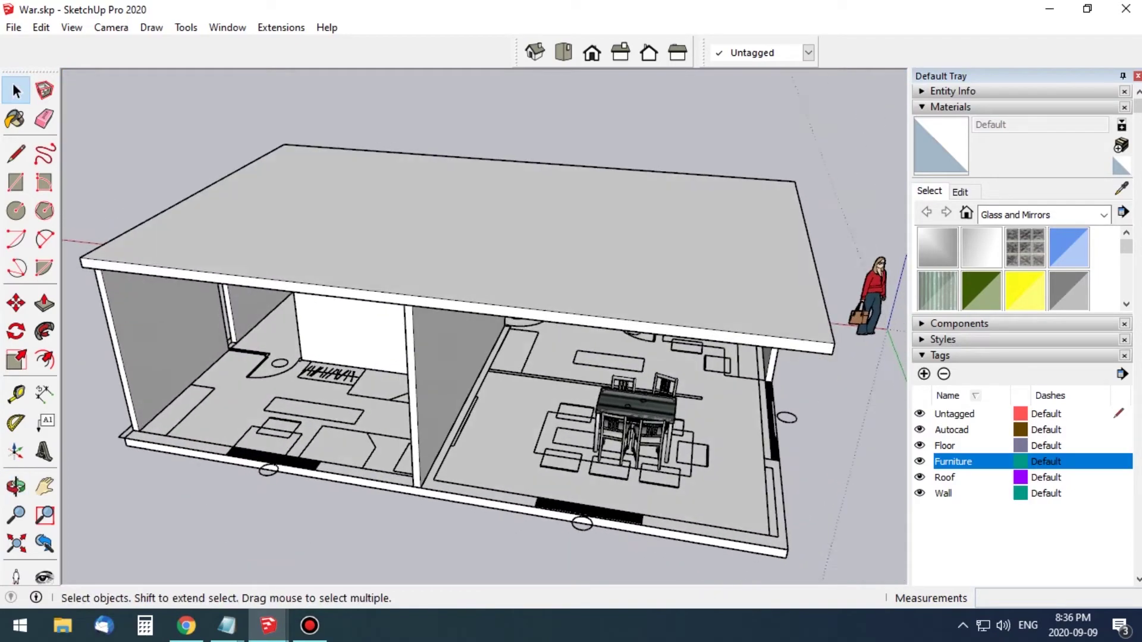
{"action": "scroll", "coordinate": [476, 328], "scroll_direction": "up", "scroll_amount": 5}
{"action": "mouse_move", "coordinate": [476, 327]}
{"action": "middle_mouse_down"}
{"action": "mouse_move", "coordinate": [464, 250]}
{"action": "mouse_move", "coordinate": [464, 309]}
{"action": "mouse_move", "coordinate": [451, 321]}
{"action": "middle_mouse_up"}
{"action": "key", "text": "p"}
- Push/Pull and move the partition wall faces, then open the wall group for editing
{"action": "left_click", "coordinate": [428, 267]}
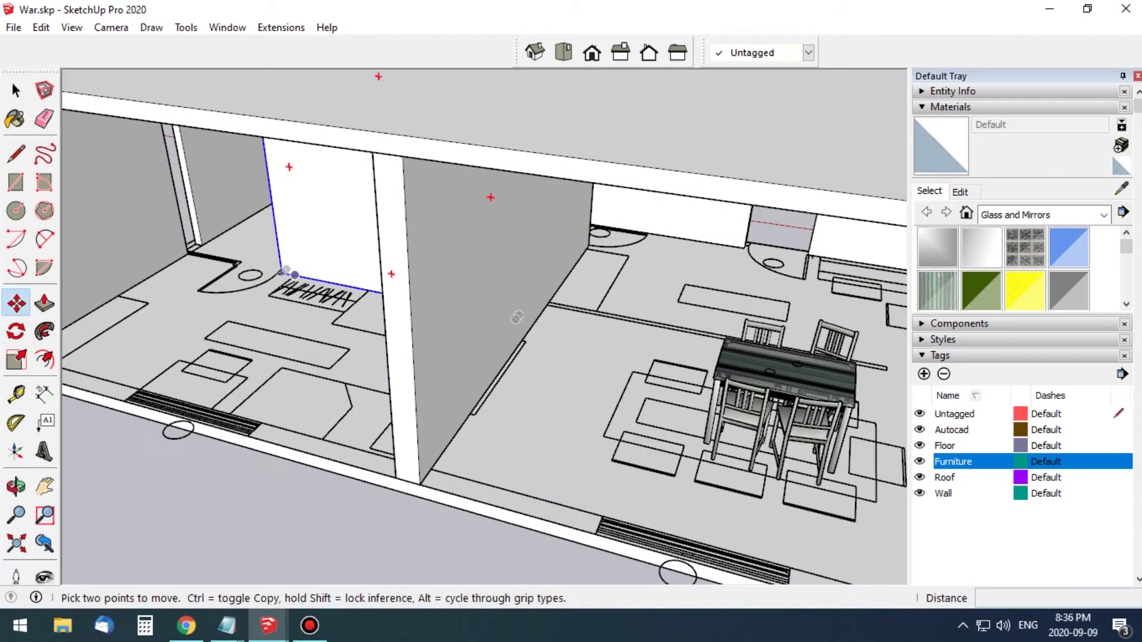
{"action": "key", "text": "m"}
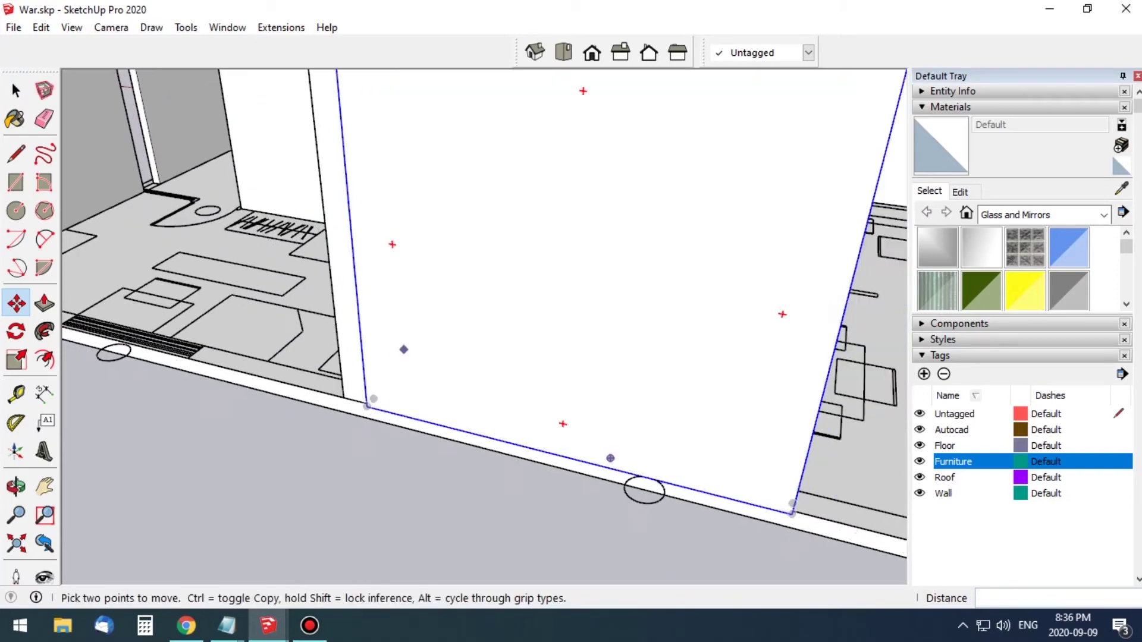
{"action": "middle_click_drag", "start_coordinate": [485, 328], "coordinate": [536, 333]}
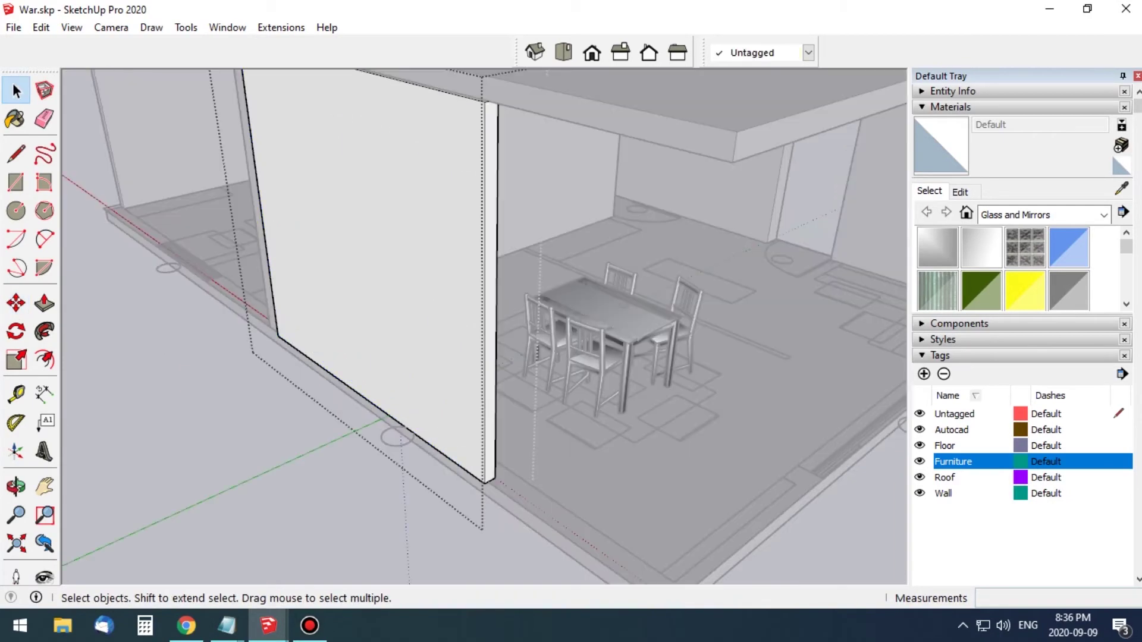
{"action": "key", "text": "p"}
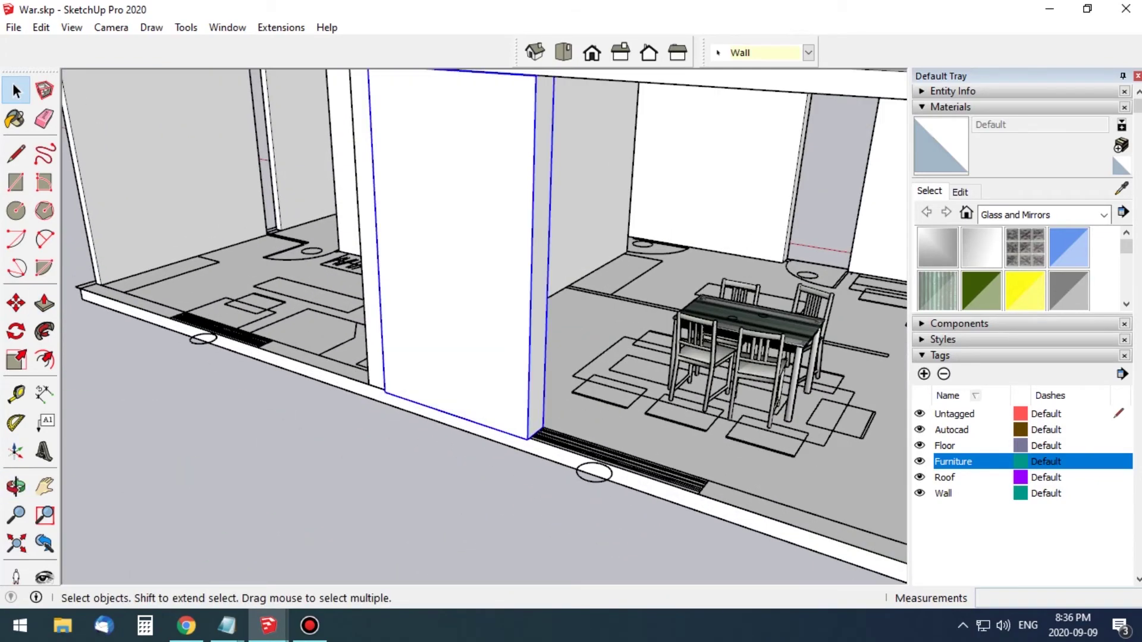
{"action": "key", "text": "Return"}
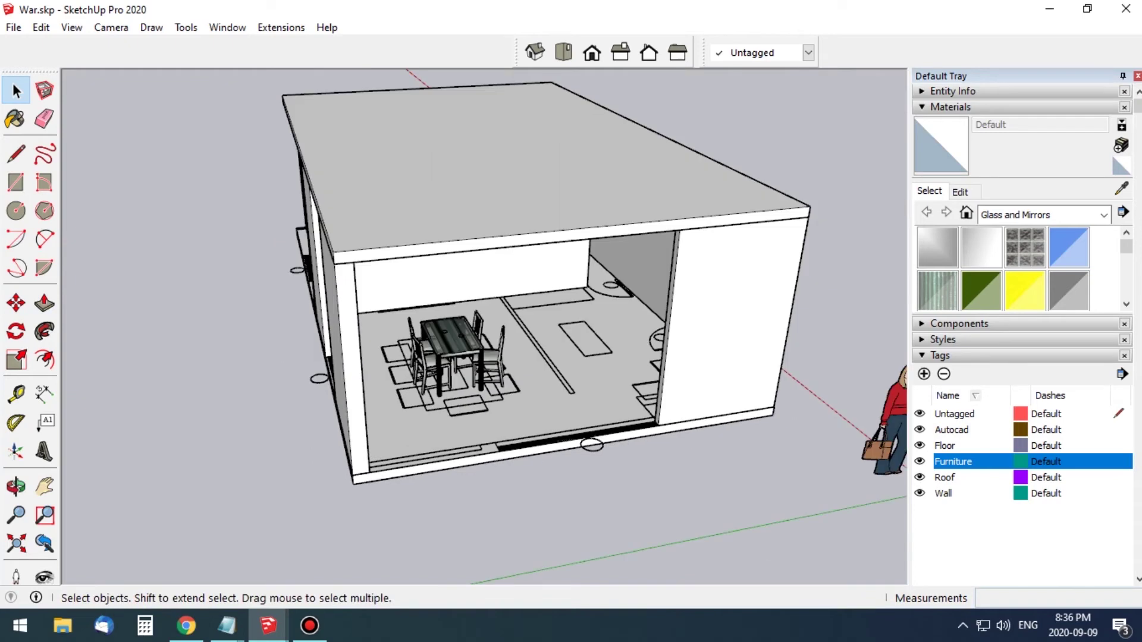
- Frame an eye-level interior view of the dining table, briefly toggling the Wall tag
{"action": "mouse_move", "coordinate": [484, 327]}
{"action": "middle_mouse_down"}
{"action": "mouse_move", "coordinate": [452, 298]}
{"action": "mouse_move", "coordinate": [485, 310]}
{"action": "middle_mouse_up"}
{"action": "scroll", "coordinate": [484, 268], "scroll_direction": "down", "scroll_amount": 3}
{"action": "left_click", "coordinate": [920, 493]}
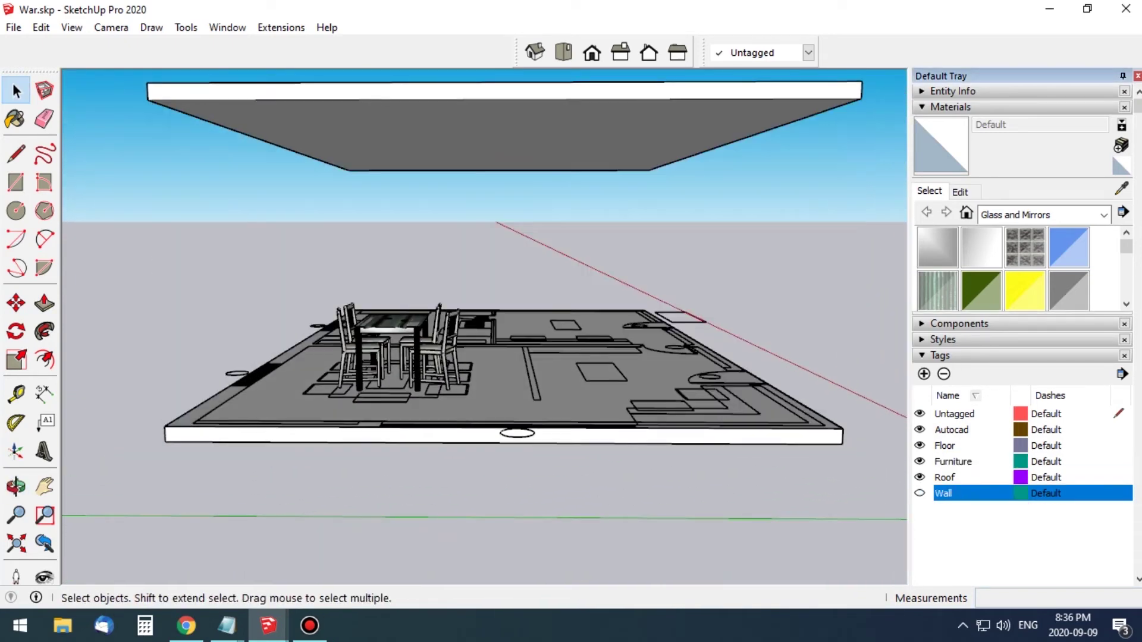
{"action": "left_click", "coordinate": [919, 493]}
{"action": "scroll", "coordinate": [484, 268], "scroll_direction": "down", "scroll_amount": 3}
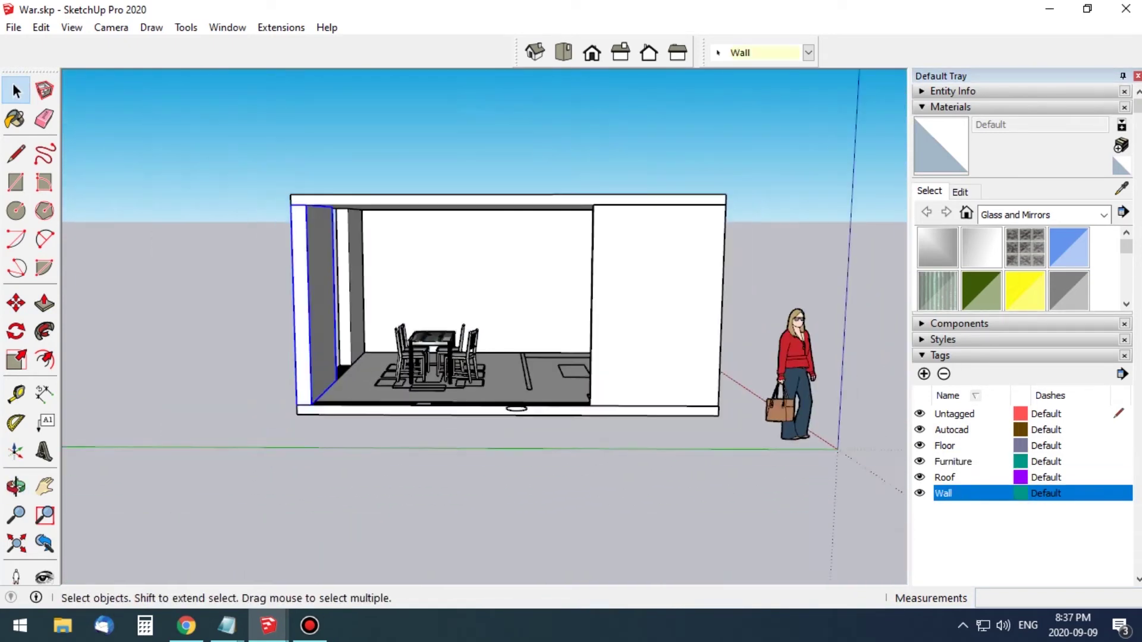
{"action": "middle_click_drag", "start_coordinate": [485, 268], "coordinate": [452, 250]}
{"action": "scroll", "coordinate": [485, 267], "scroll_direction": "up", "scroll_amount": 5}
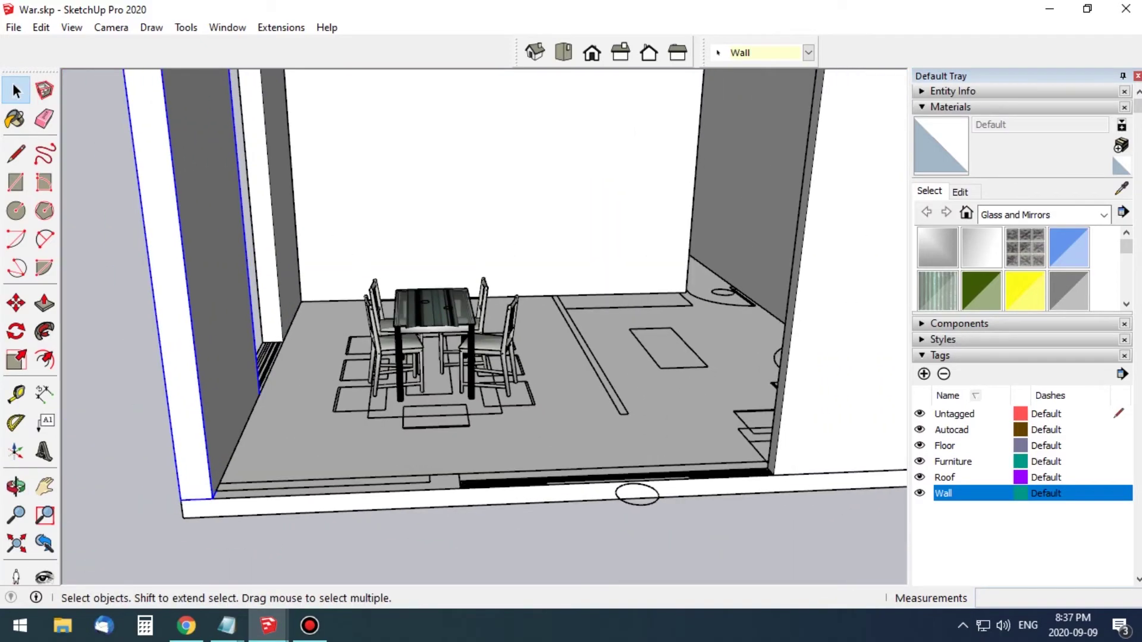
{"action": "mouse_move", "coordinate": [485, 327]}
{"action": "middle_mouse_down", "text": "shift"}
{"action": "mouse_move", "coordinate": [484, 369]}
{"action": "mouse_move", "coordinate": [484, 226]}
{"action": "middle_mouse_up", "text": "shift"}
{"action": "middle_click_drag", "start_coordinate": [484, 357], "coordinate": [484, 298], "text": "shift"}
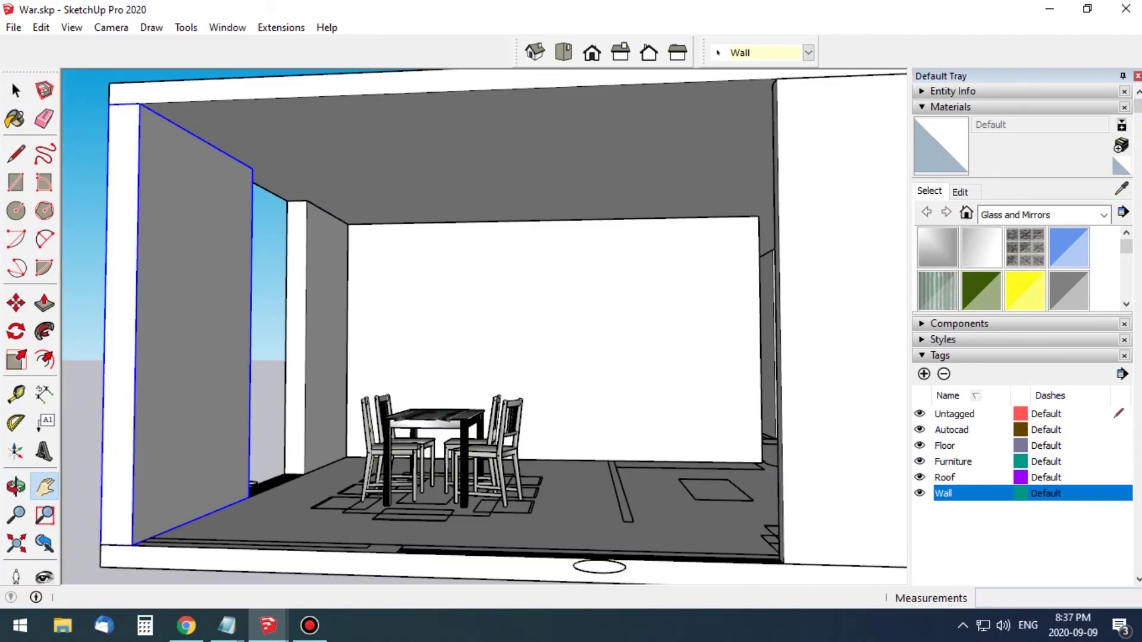
- Add a scene from the current view and name it Dining
{"action": "left_click", "coordinate": [1028, 424]}
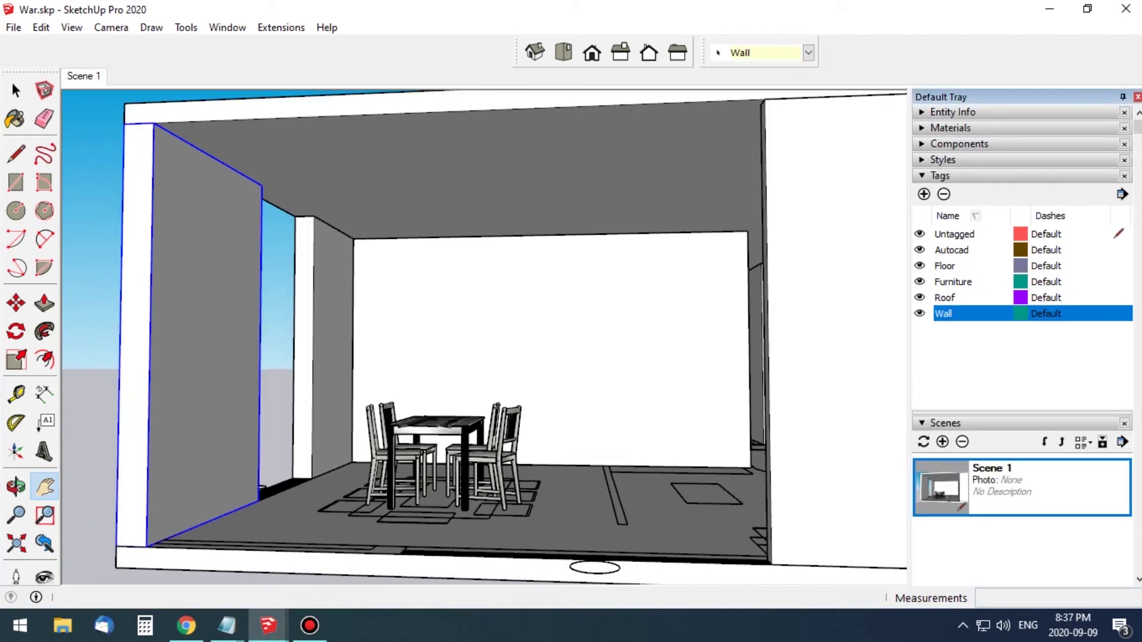
{"action": "type", "text": "Di"}
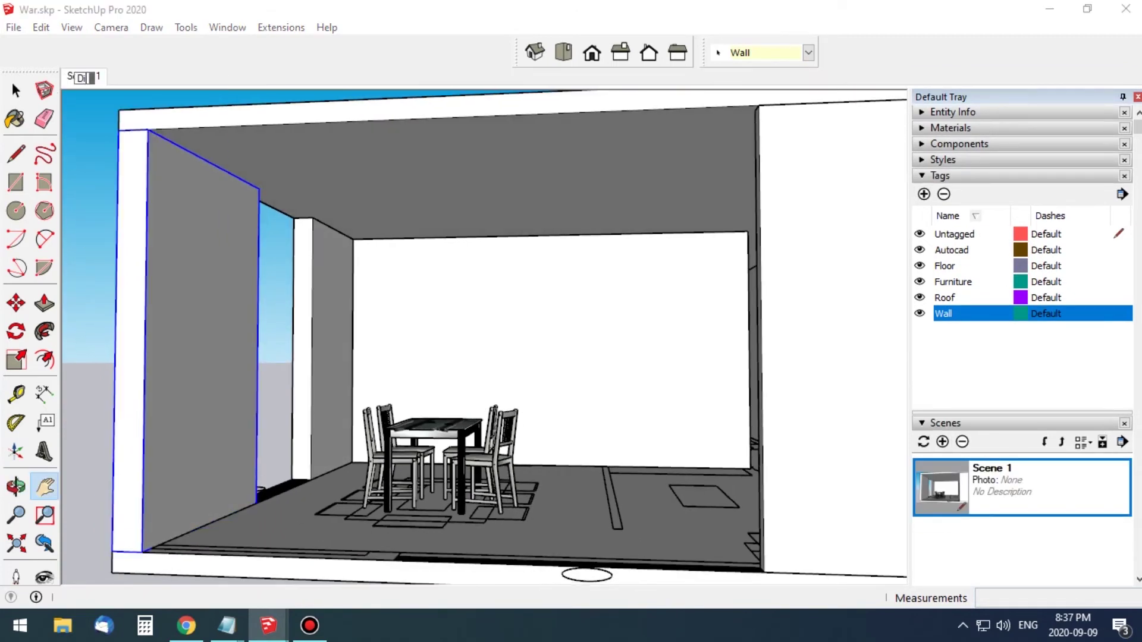
{"action": "type", "text": "ning"}
{"action": "key", "text": "Return"}
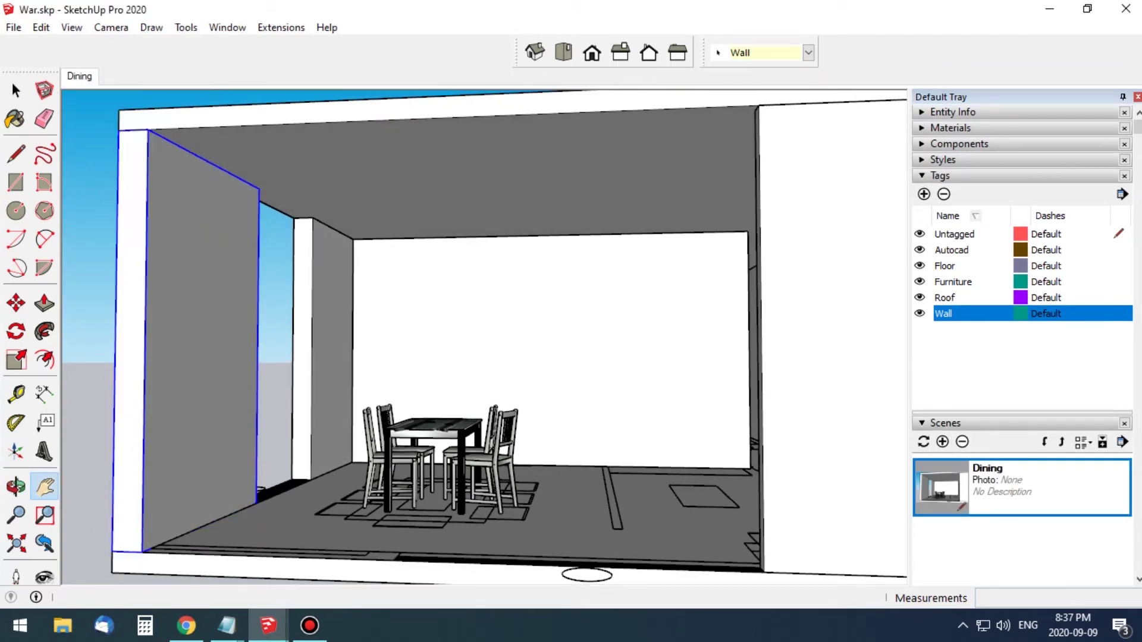
{"action": "right_click", "coordinate": [79, 76]}
{"action": "left_click", "coordinate": [115, 131]}
- Rename the second scene 'Dining without Furniture' and hide the Furniture tag in it
{"action": "right_click", "coordinate": [119, 76]}
{"action": "left_click", "coordinate": [167, 167]}
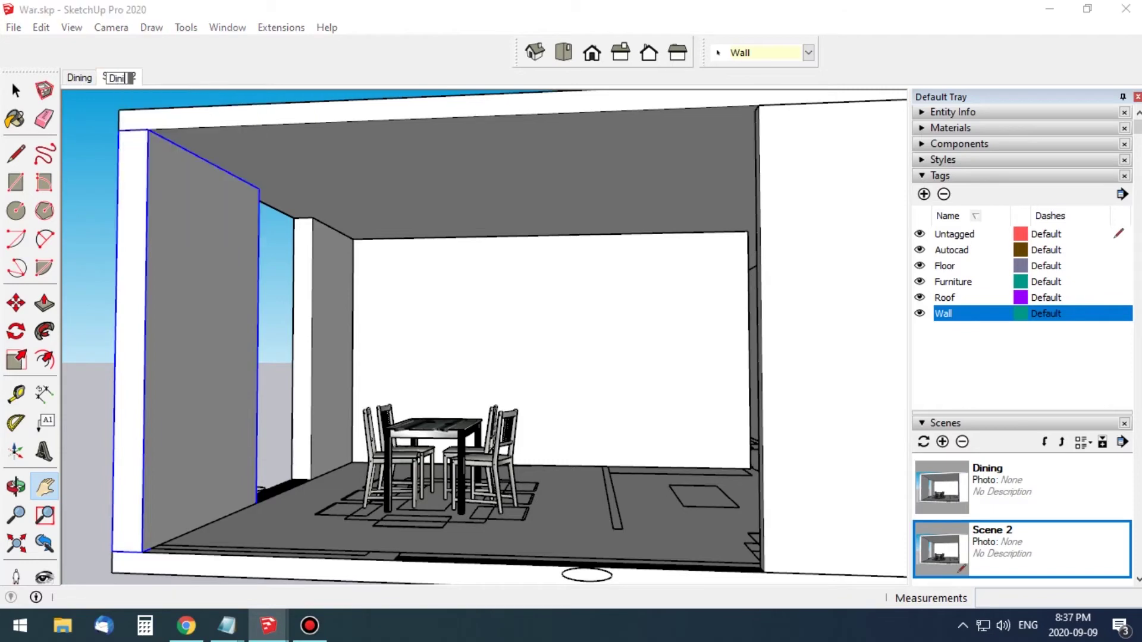
{"action": "type", "text": "Dining without Furnitu"}
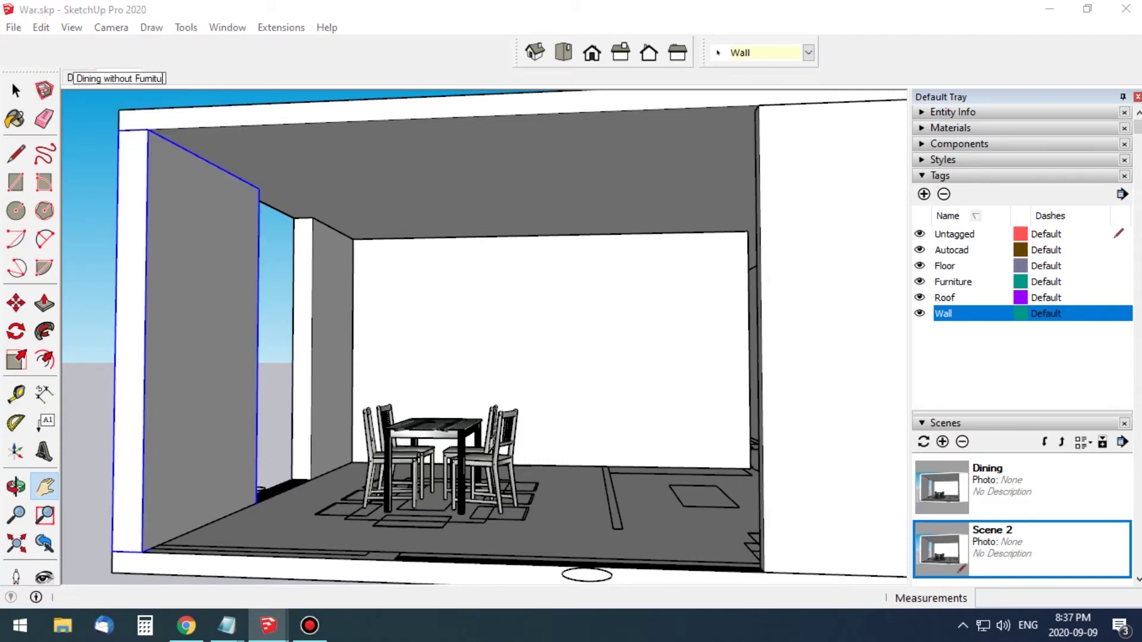
{"action": "type", "text": "re"}
{"action": "key", "text": "Return"}
{"action": "left_click", "coordinate": [15, 90]}
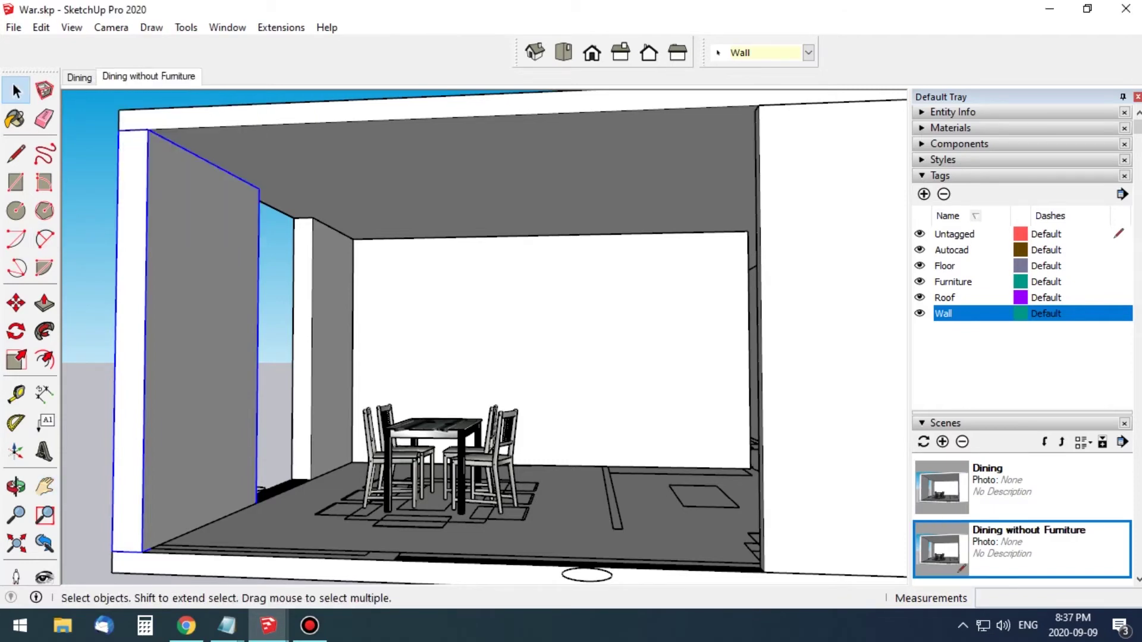
{"action": "left_click", "coordinate": [919, 282]}
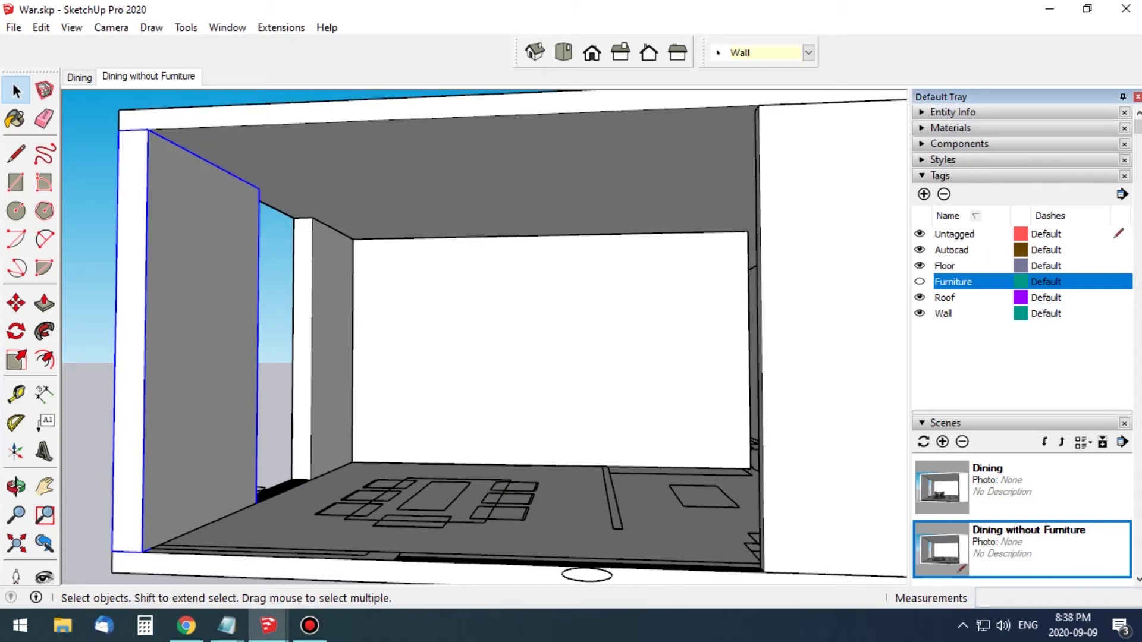
{"action": "left_click", "coordinate": [79, 77]}
{"action": "left_click", "coordinate": [148, 77]}
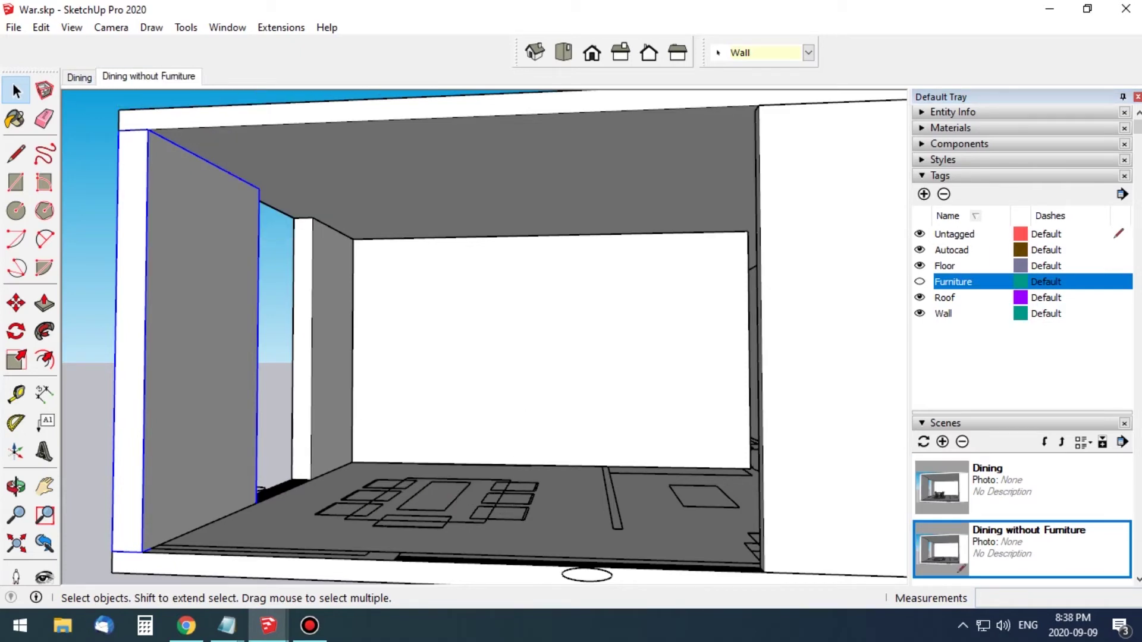
{"action": "left_click", "coordinate": [80, 77]}
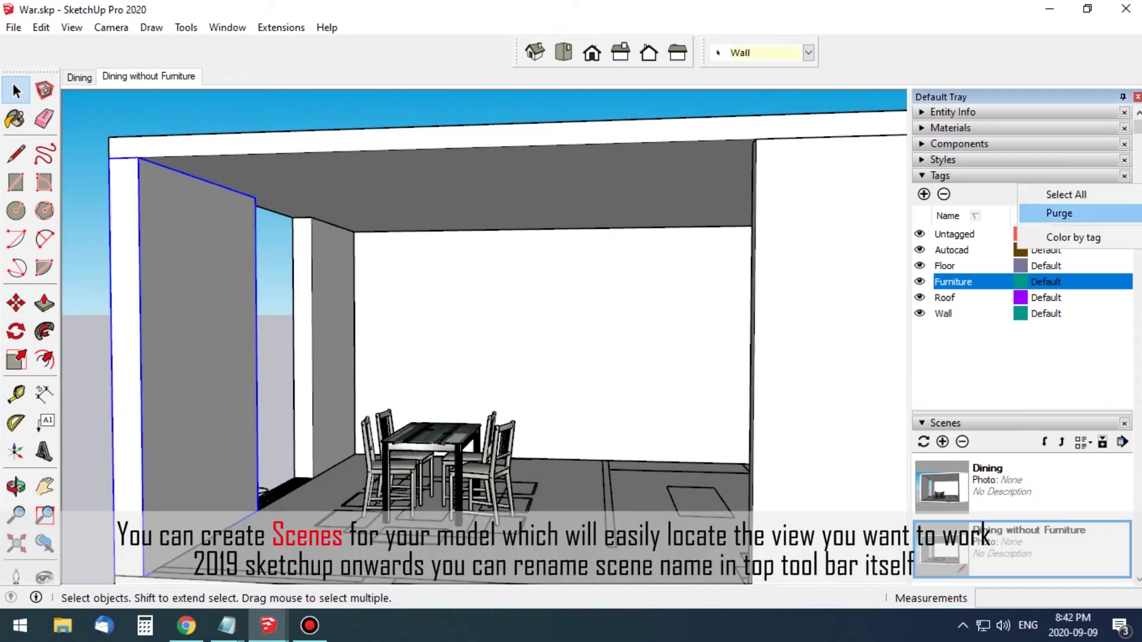
- Turn on Color by tag and set the Furniture tag colour to brown via the Color Wheel
{"action": "left_click", "coordinate": [1073, 237]}
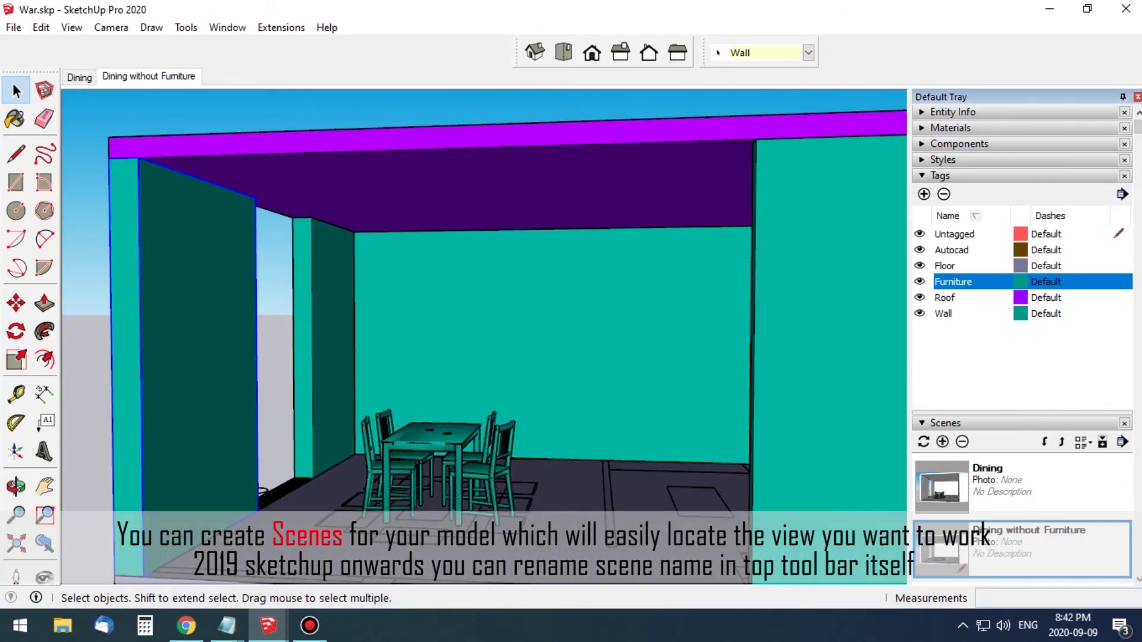
{"action": "mouse_move", "coordinate": [475, 298]}
{"action": "middle_mouse_down"}
{"action": "mouse_move", "coordinate": [506, 387]}
{"action": "mouse_move", "coordinate": [452, 333]}
{"action": "middle_mouse_up"}
{"action": "left_click", "coordinate": [1020, 281]}
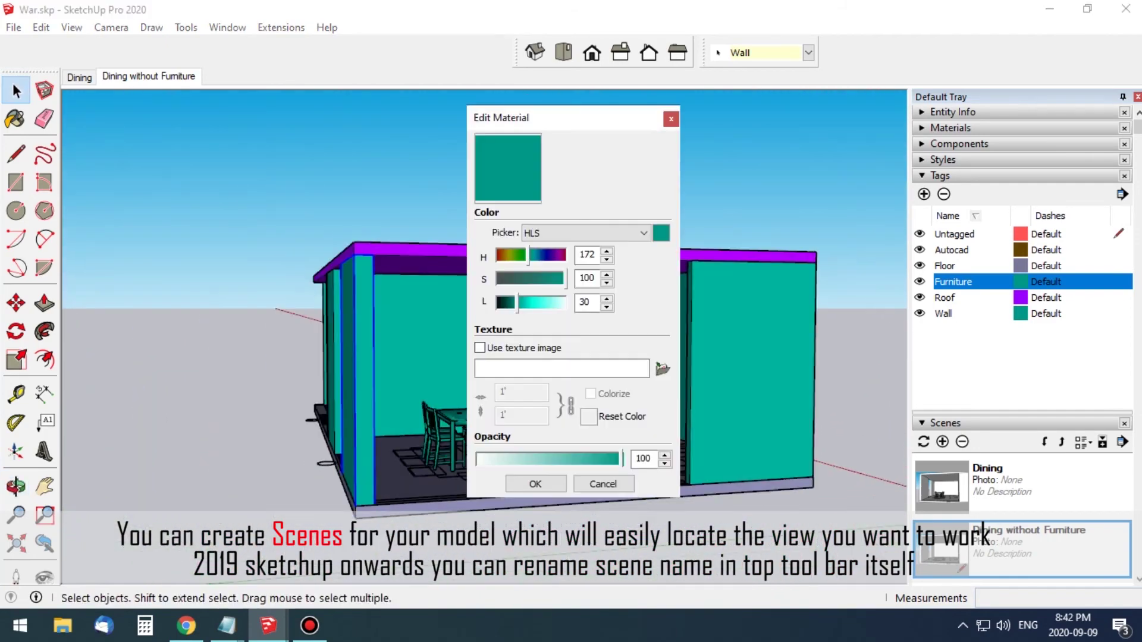
{"action": "left_click", "coordinate": [583, 233]}
{"action": "left_click", "coordinate": [547, 245]}
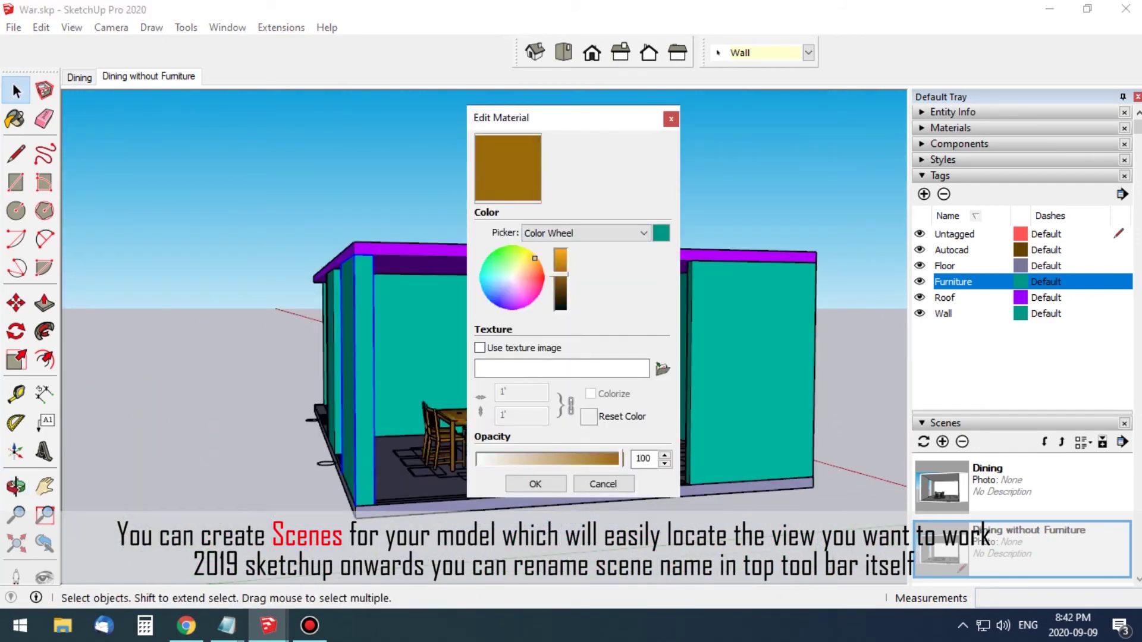
{"action": "key", "text": "Return"}
- Orbit between the dining area and a wider exterior view to review the tag colours
{"action": "middle_click_drag", "start_coordinate": [475, 298], "coordinate": [386, 315]}
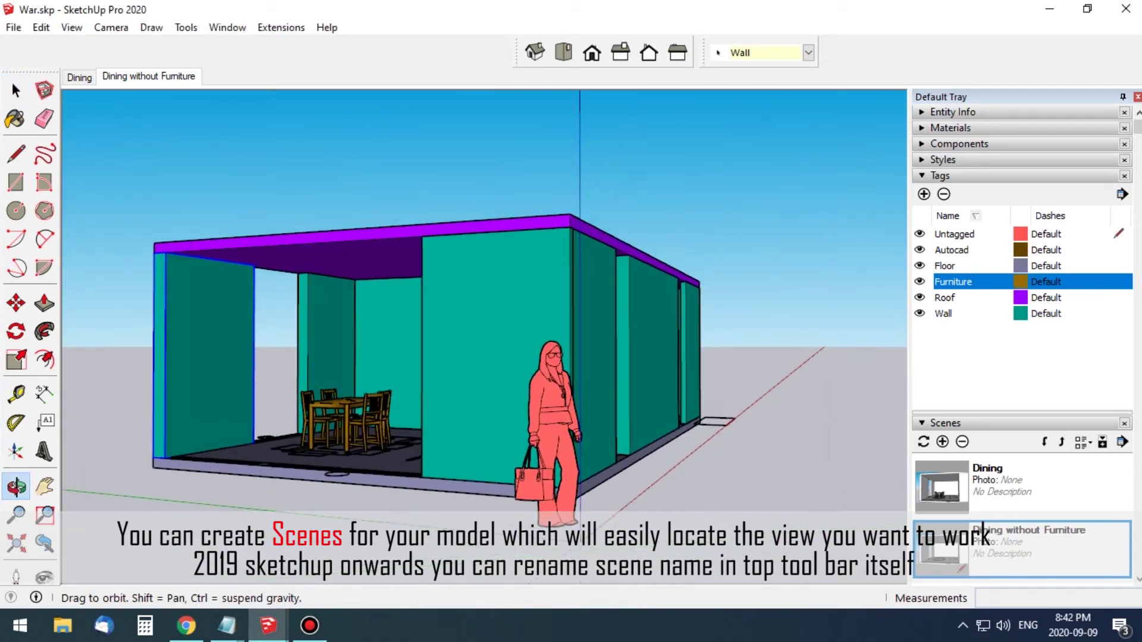
{"action": "scroll", "coordinate": [476, 309], "scroll_direction": "up", "scroll_amount": 5}
{"action": "mouse_move", "coordinate": [475, 297]}
{"action": "middle_mouse_down"}
{"action": "mouse_move", "coordinate": [392, 327]}
{"action": "mouse_move", "coordinate": [457, 312]}
{"action": "mouse_move", "coordinate": [417, 315]}
{"action": "mouse_move", "coordinate": [404, 285]}
{"action": "mouse_move", "coordinate": [417, 321]}
{"action": "mouse_move", "coordinate": [404, 321]}
{"action": "mouse_move", "coordinate": [404, 351]}
{"action": "middle_mouse_up"}
{"action": "scroll", "coordinate": [475, 309], "scroll_direction": "down", "scroll_amount": 5}
{"action": "scroll", "coordinate": [476, 309], "scroll_direction": "down", "scroll_amount": 5}
- Add a new scene, confirming the style-changes warning
{"action": "right_click", "coordinate": [149, 76]}
{"action": "left_click", "coordinate": [202, 144]}
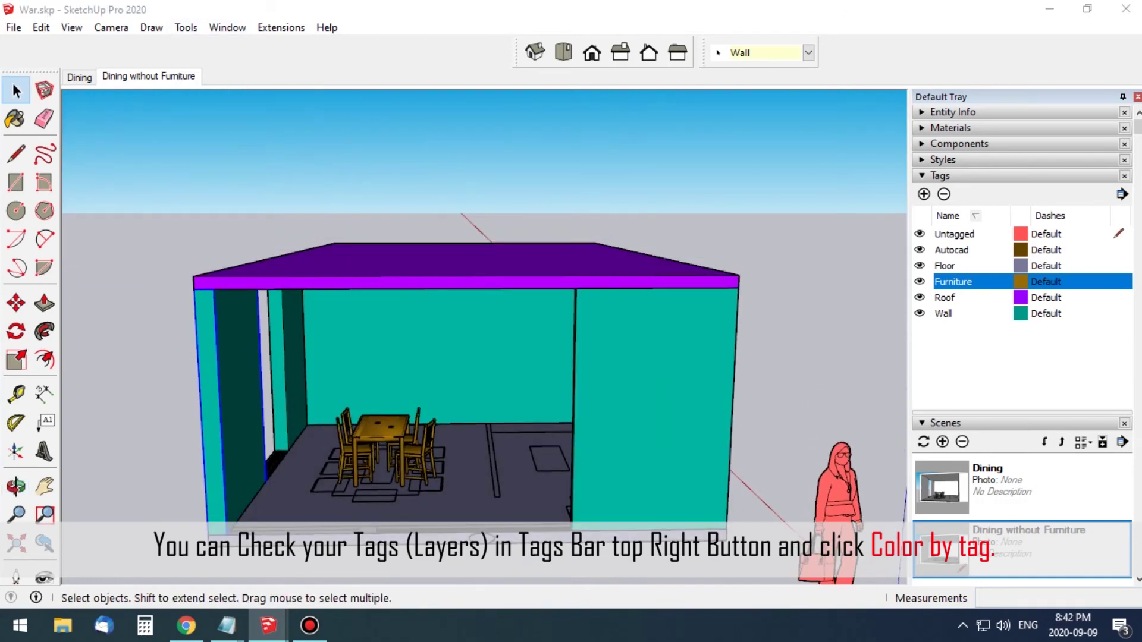
{"action": "left_click", "coordinate": [481, 335]}
{"action": "left_click", "coordinate": [591, 385]}
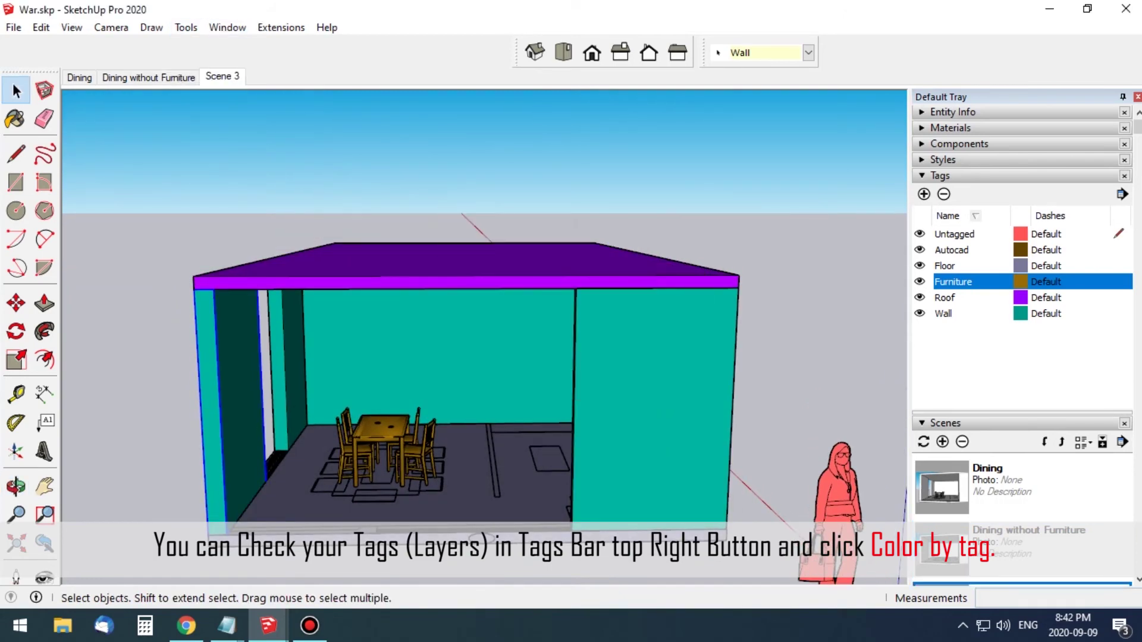
- Turn off Color by tag and hide the Roof tag
{"action": "left_click", "coordinate": [1064, 237]}
{"action": "middle_click_drag", "start_coordinate": [458, 107], "coordinate": [457, 136]}
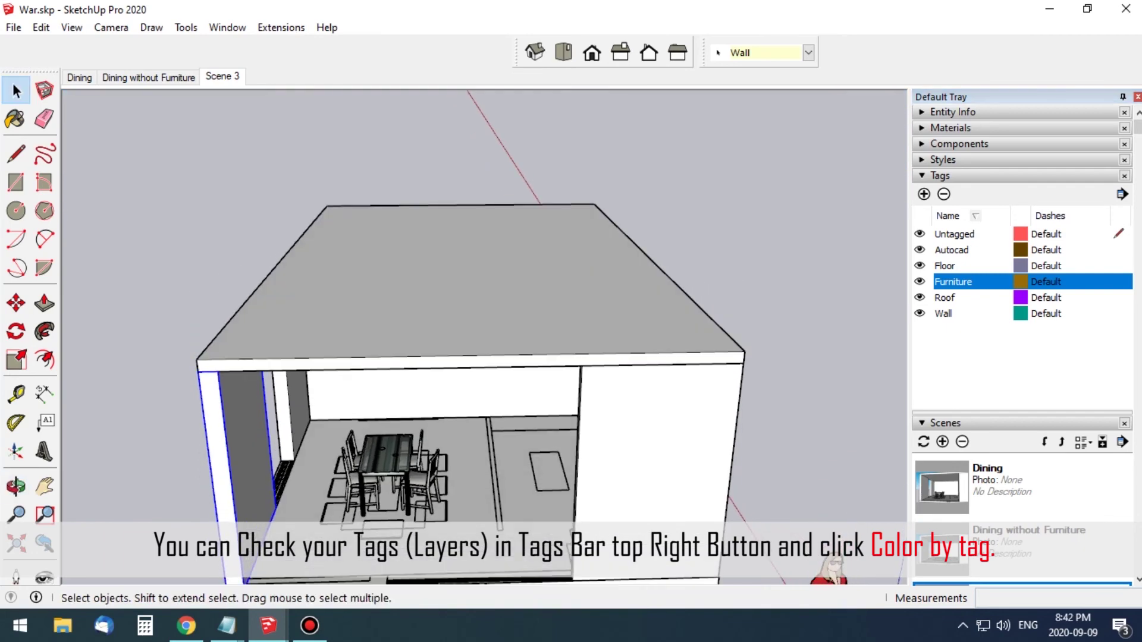
{"action": "right_click", "coordinate": [458, 136]}
{"action": "key", "text": "Escape"}
{"action": "left_click", "coordinate": [919, 298]}
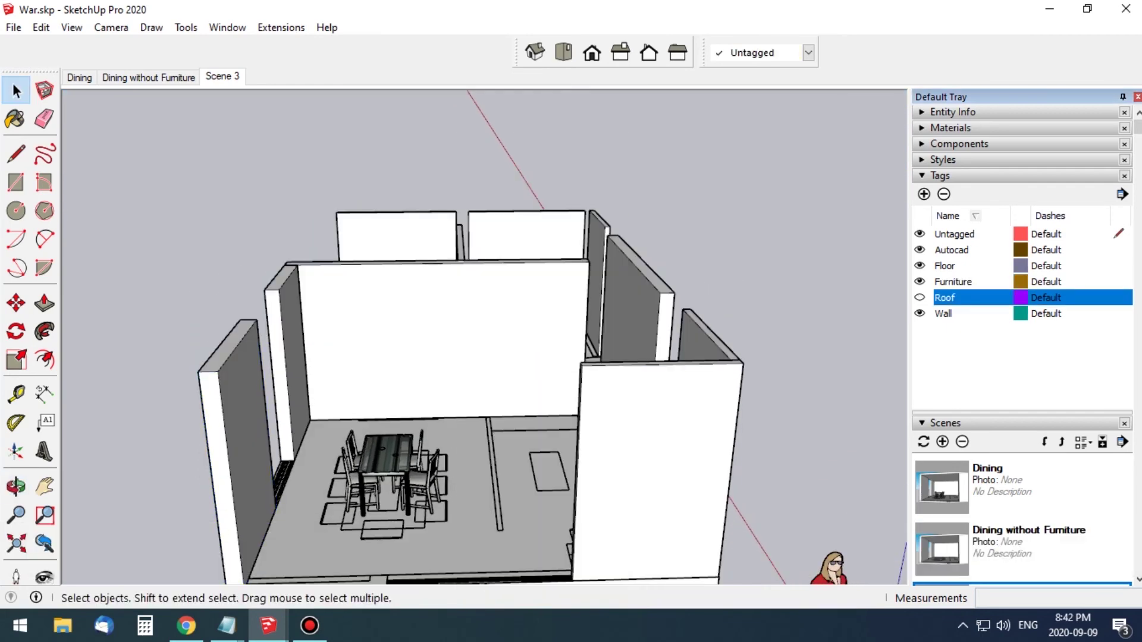
- Rename the new scene 'Top view', switch to the standard Top view, and update it
{"action": "right_click", "coordinate": [223, 77]}
{"action": "left_click", "coordinate": [253, 166]}
{"action": "type", "text": "Top view"}
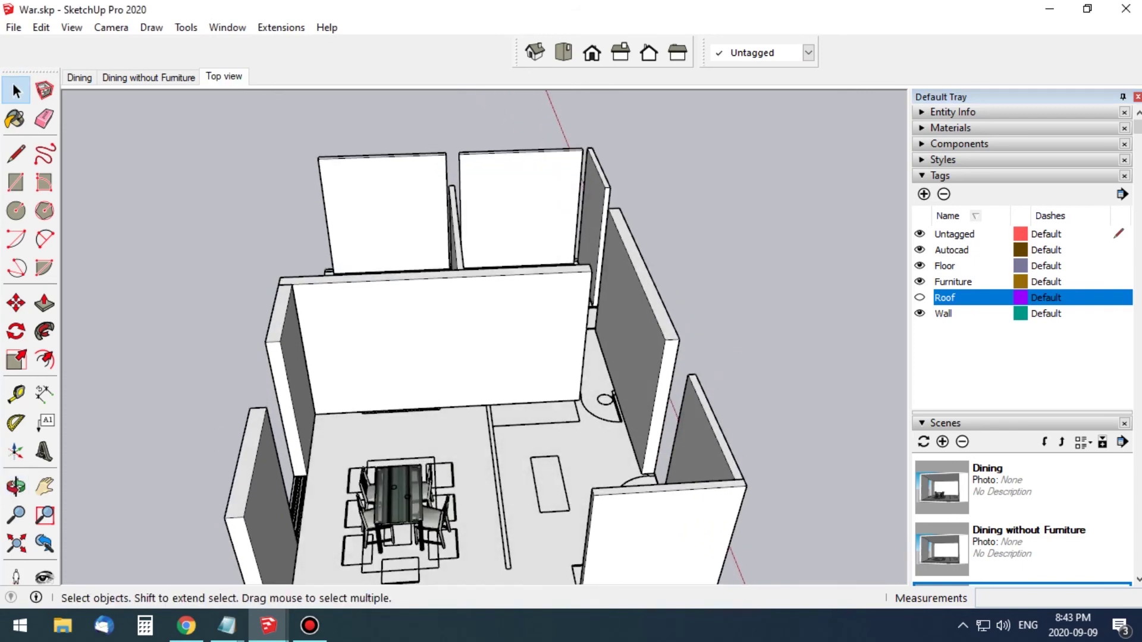
{"action": "left_click", "coordinate": [563, 52]}
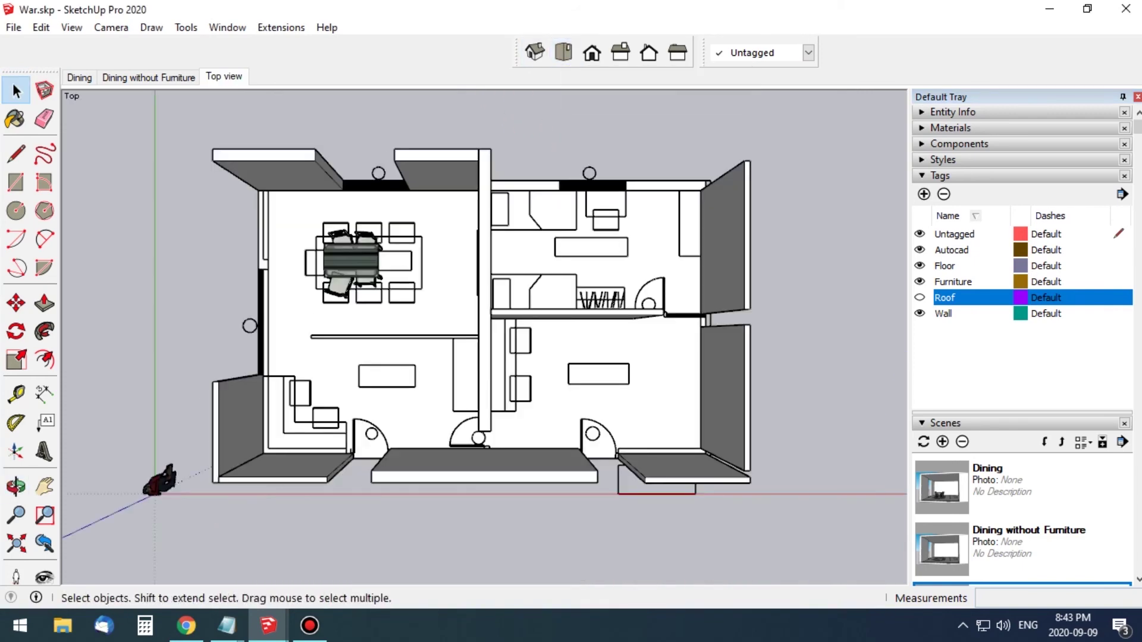
{"action": "right_click", "coordinate": [223, 76]}
{"action": "left_click", "coordinate": [273, 148]}
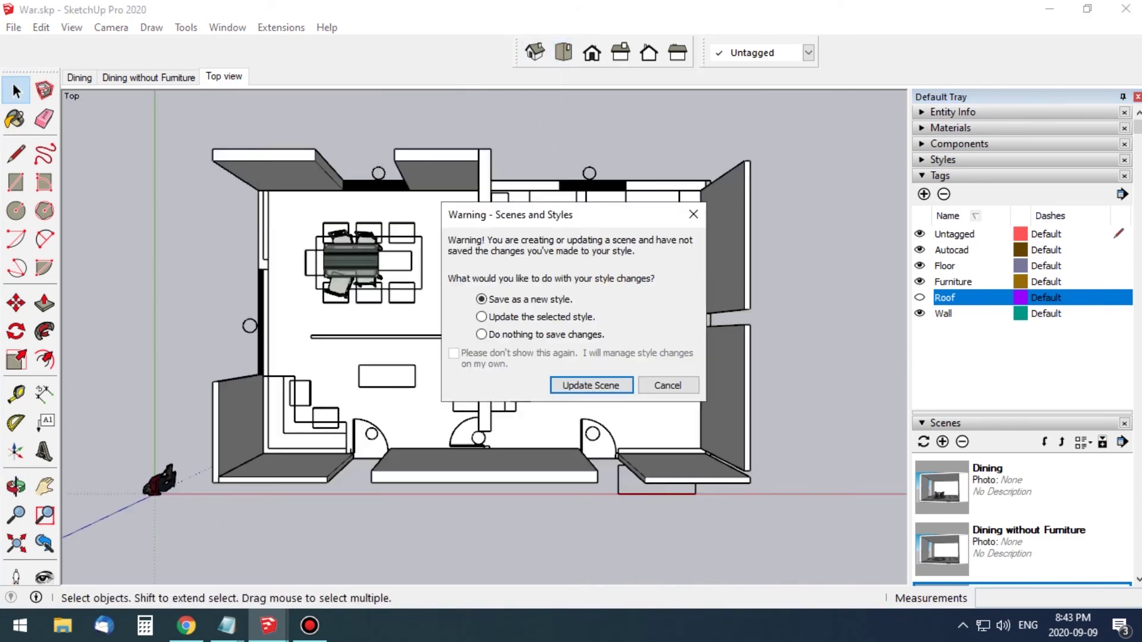
{"action": "left_click", "coordinate": [591, 386]}
- Hide the Autocad tag and update the Top view scene
{"action": "left_click", "coordinate": [919, 250]}
{"action": "right_click", "coordinate": [224, 76]}
{"action": "left_click", "coordinate": [273, 146]}
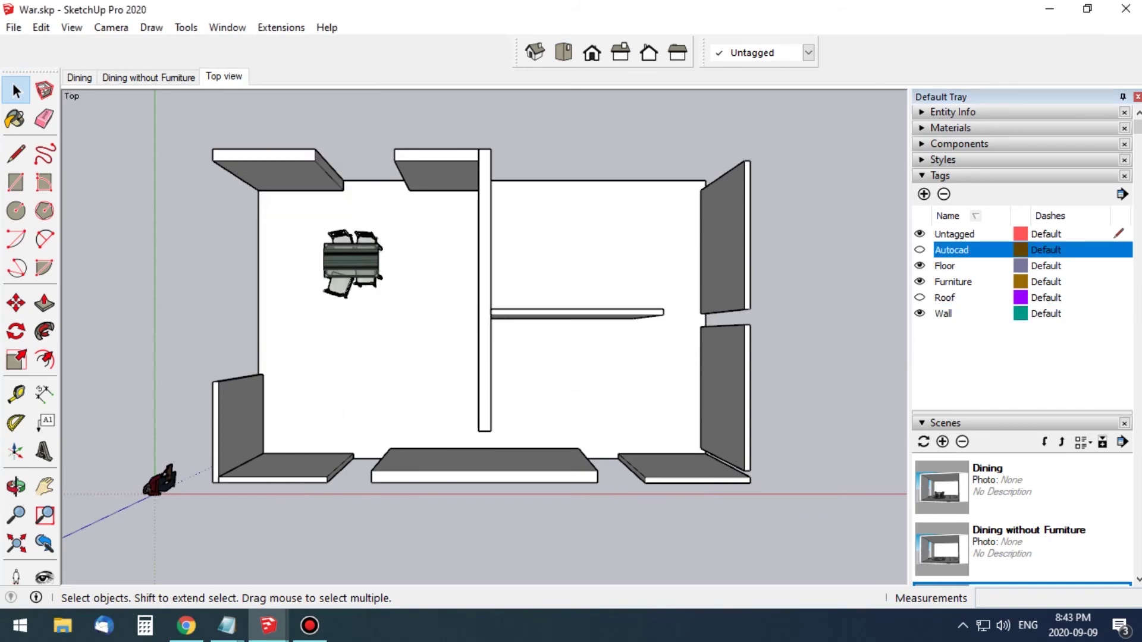
- Update the Dining without Furniture scene so the CAD linework stays hidden
{"action": "key", "text": "Page_Up"}
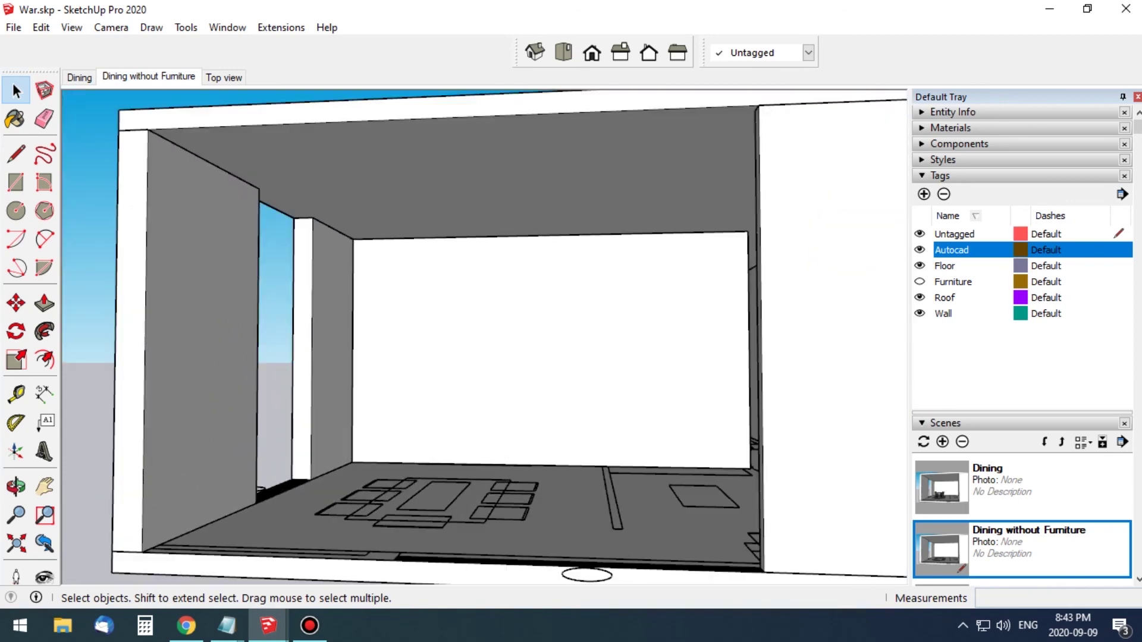
{"action": "right_click", "coordinate": [149, 76]}
{"action": "left_click", "coordinate": [178, 146]}
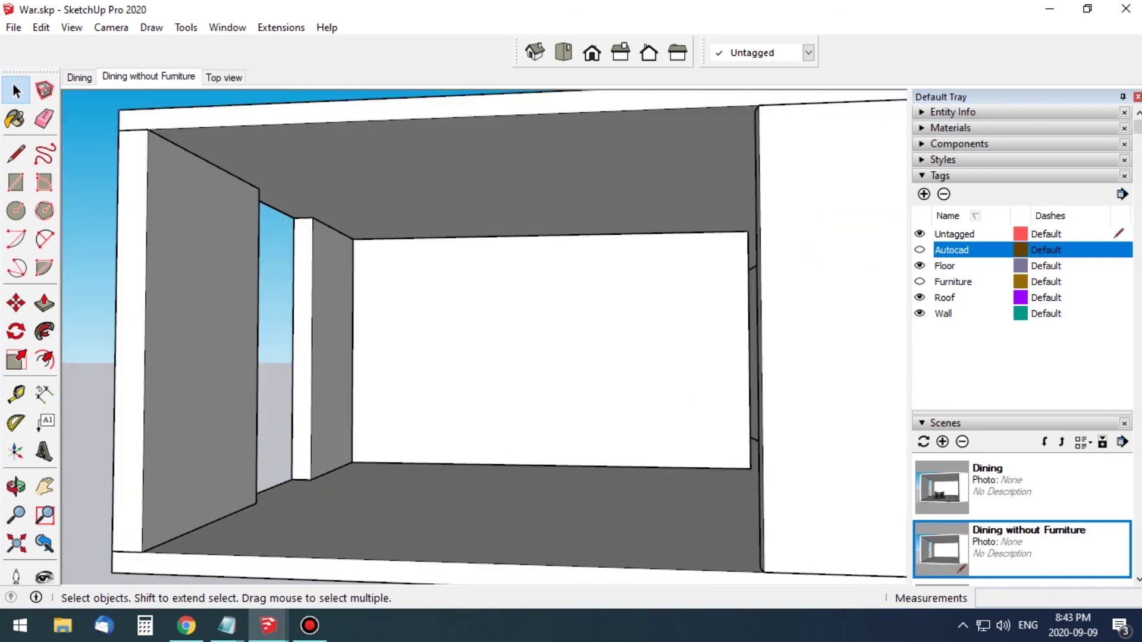
- Update the Dining scene likewise, then return to the Top view scene
{"action": "key", "text": "Page_Up"}
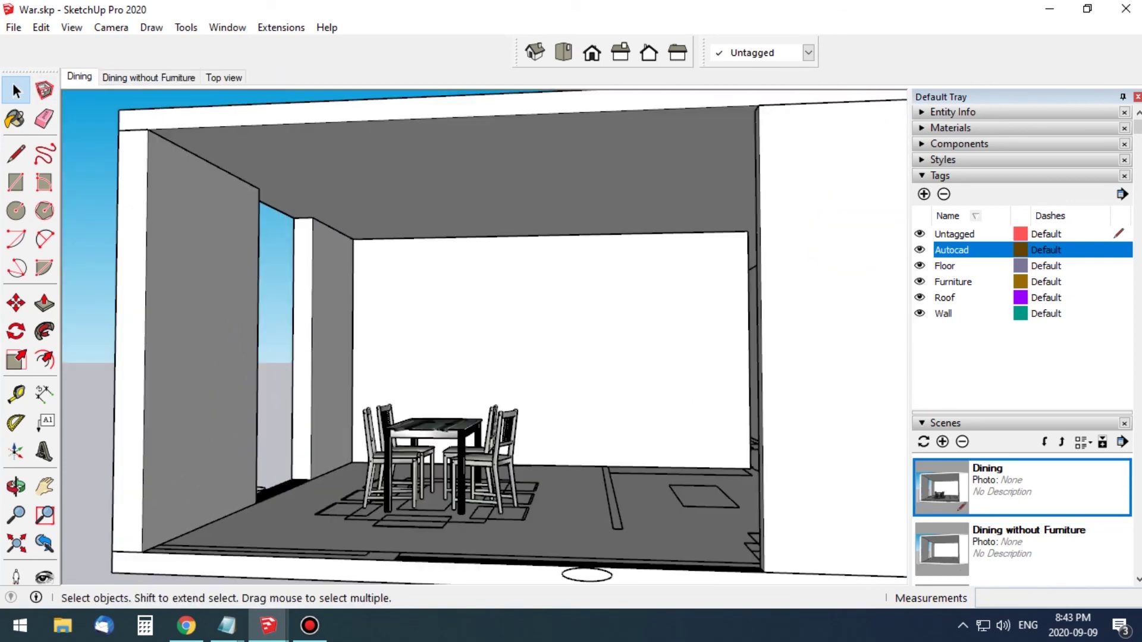
{"action": "right_click", "coordinate": [79, 76]}
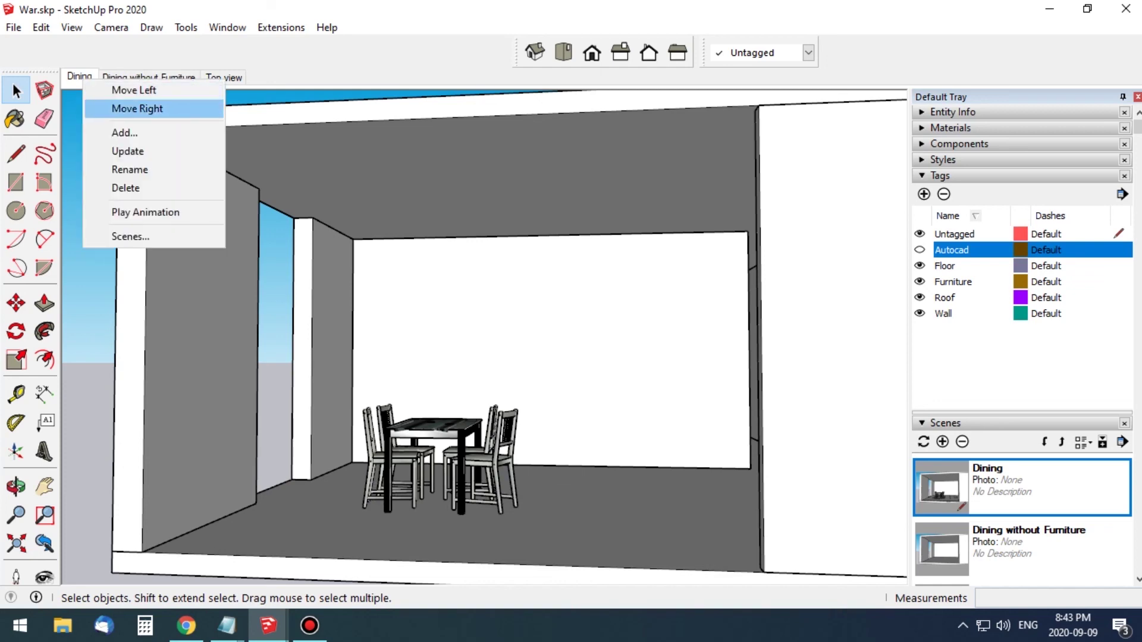
{"action": "left_click", "coordinate": [128, 150]}
{"action": "key", "text": "Page_Down"}
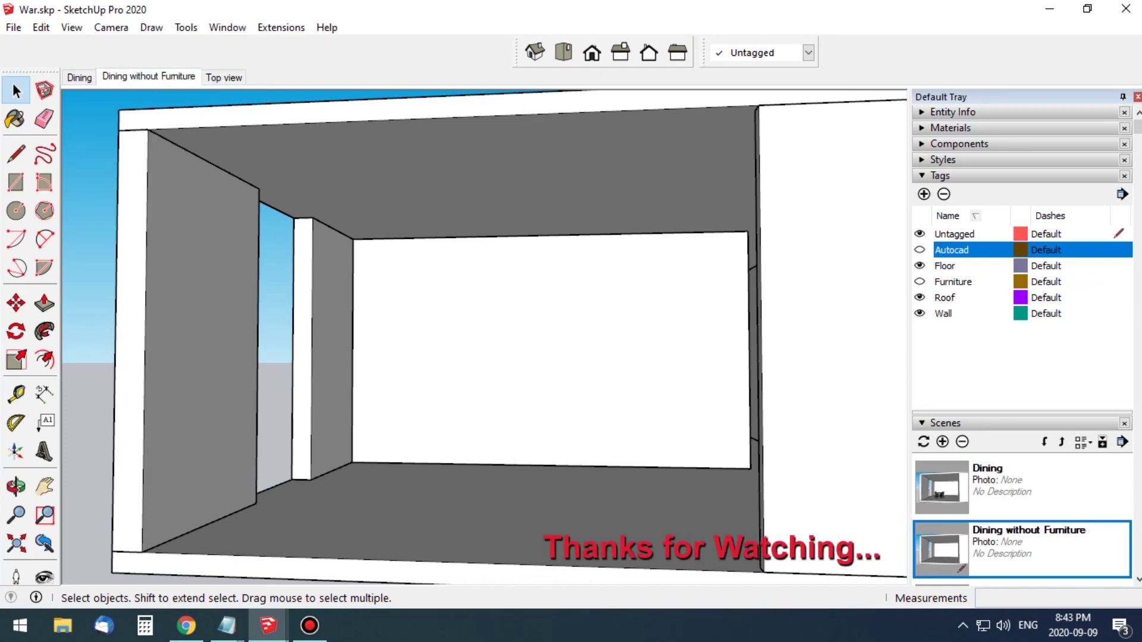
{"action": "key", "text": "Page_Down"}
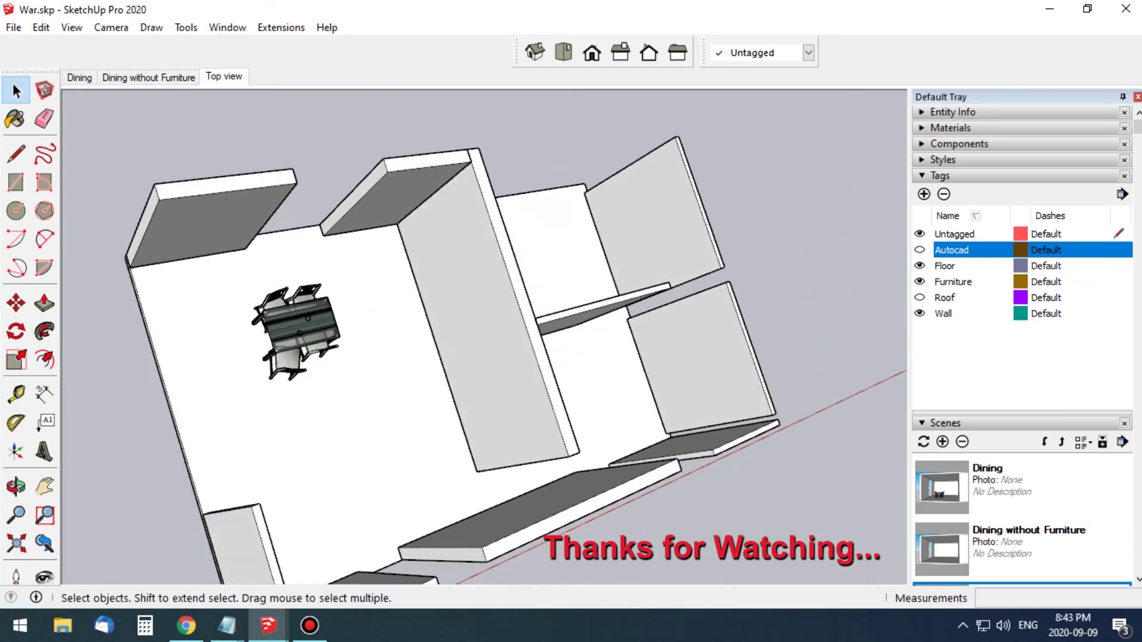